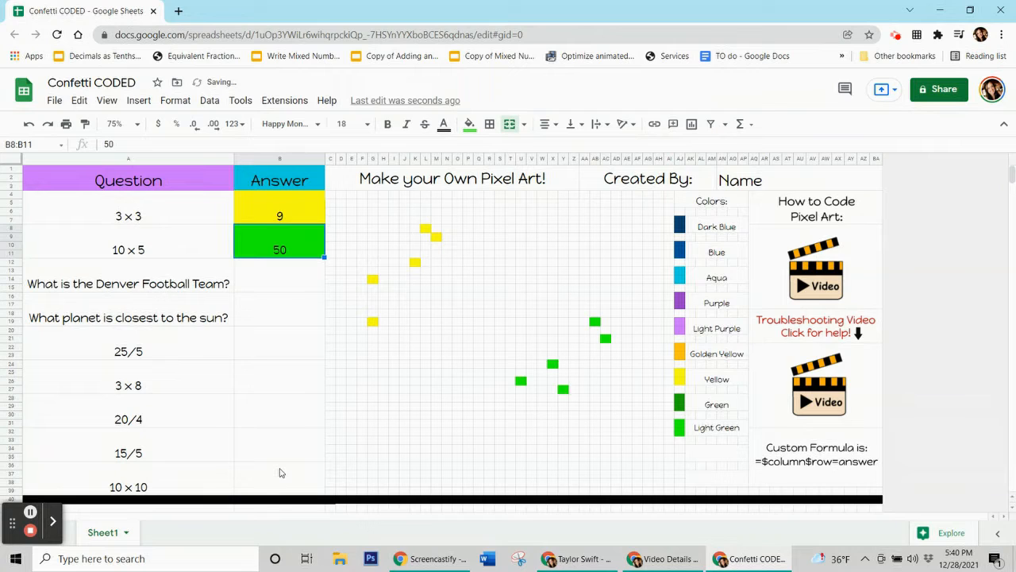
Redo the previously undone answer entries in the completed quiz sheet.
key(ctrl+y)
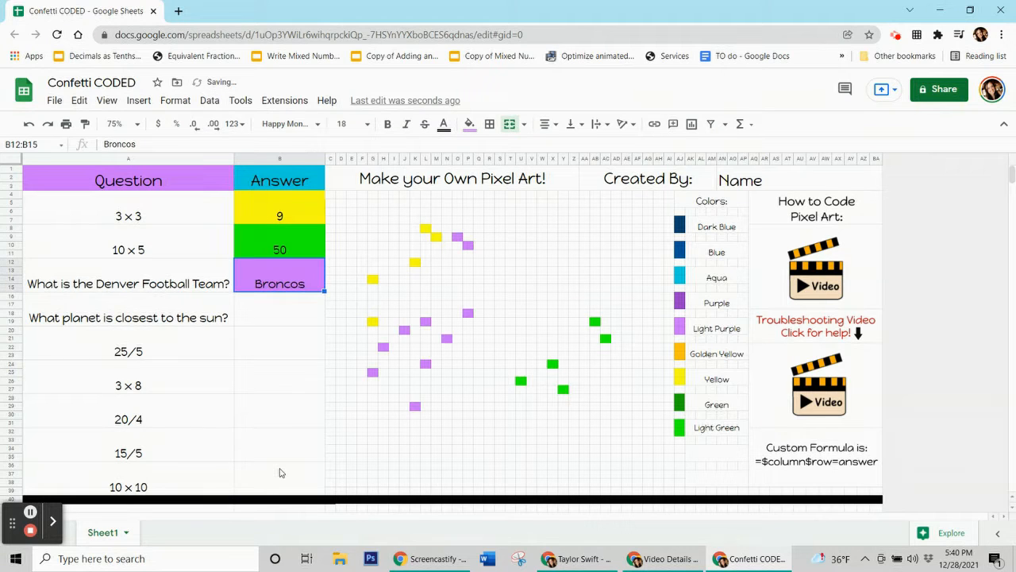
key(ctrl+y)
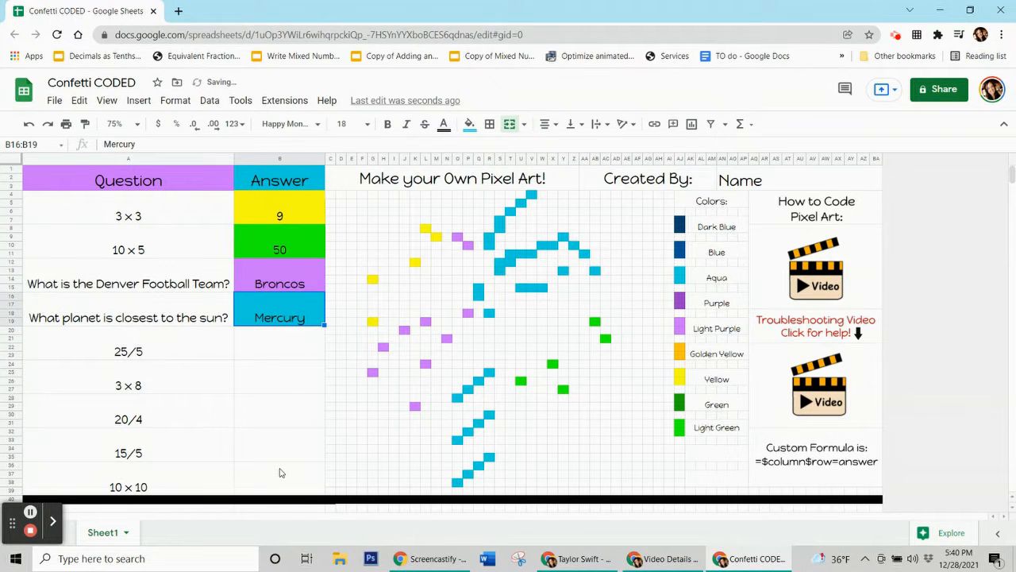
key(ctrl+y)
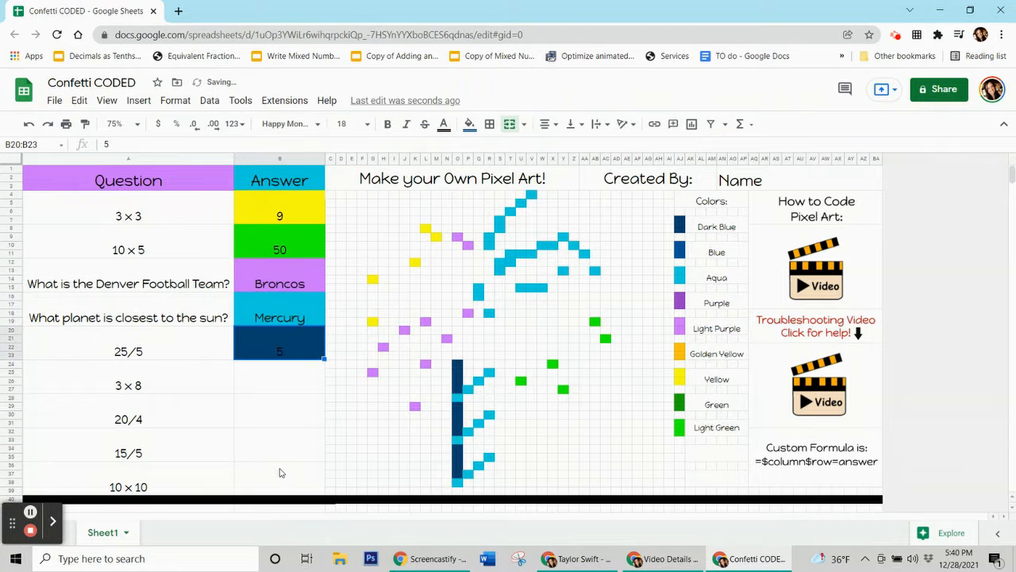
key(ctrl+y)
key(ctrl+y)
key(ctrl+y)
key(ctrl+y)
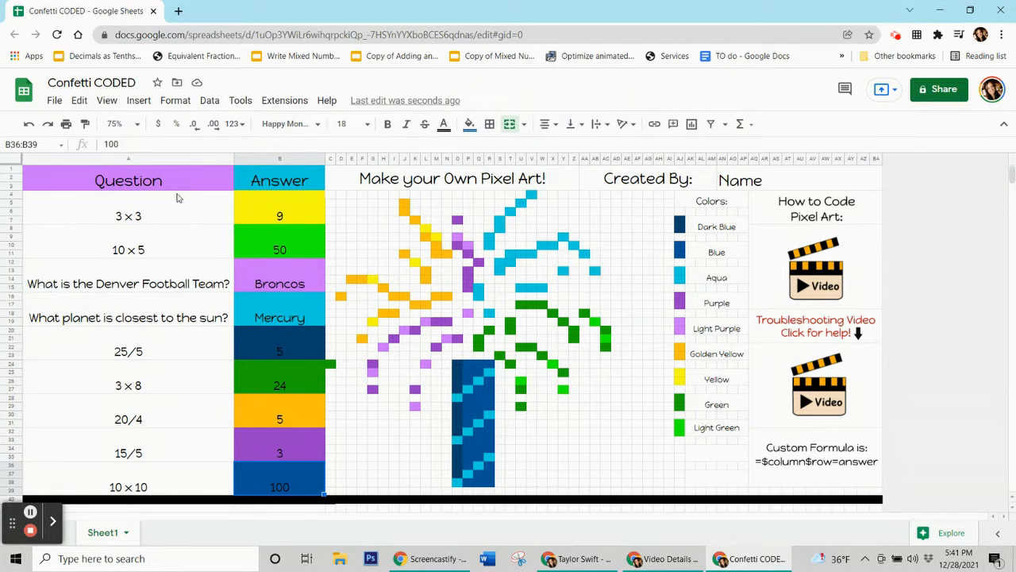
Step through the first few answer cells of the completed sheet.
click(254, 216)
click(254, 235)
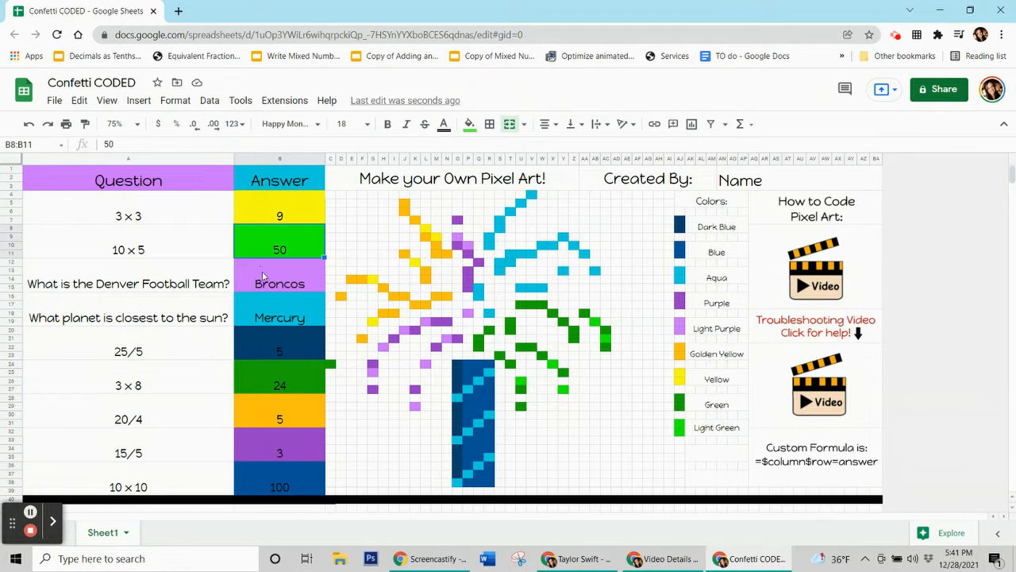
click(265, 288)
click(269, 318)
click(269, 338)
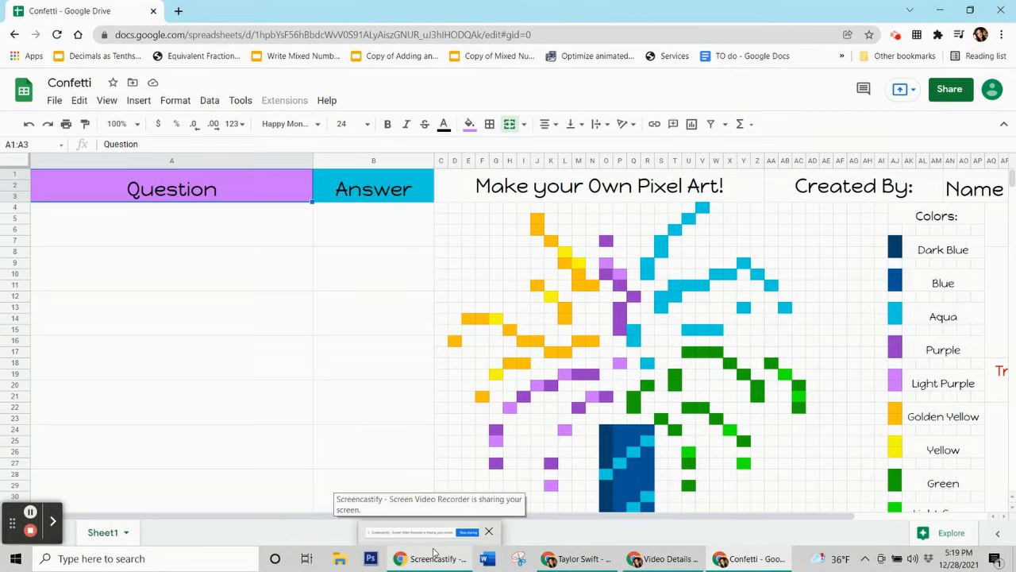
Set the blank Confetti template's zoom to 75%.
click(137, 124)
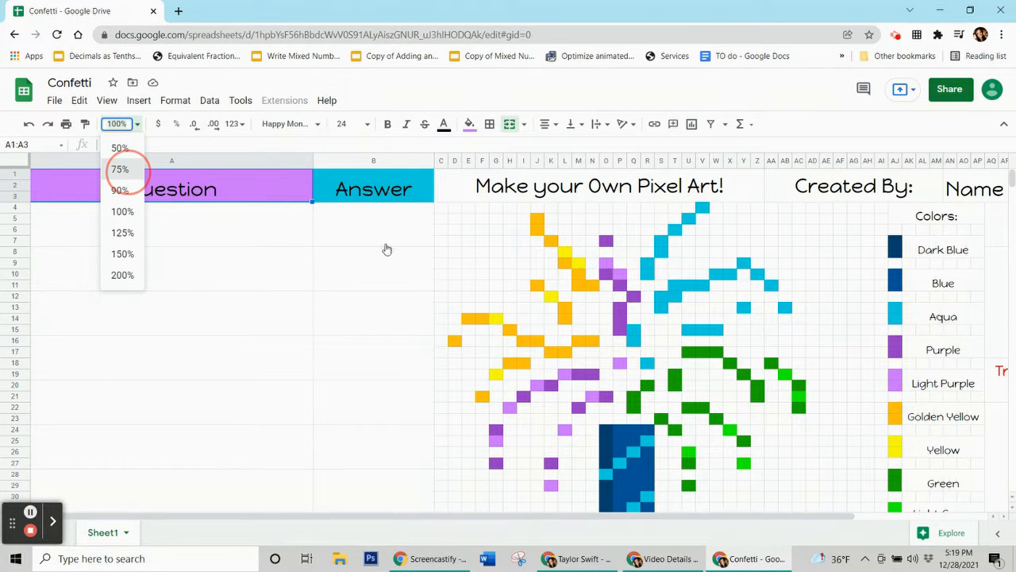
click(127, 171)
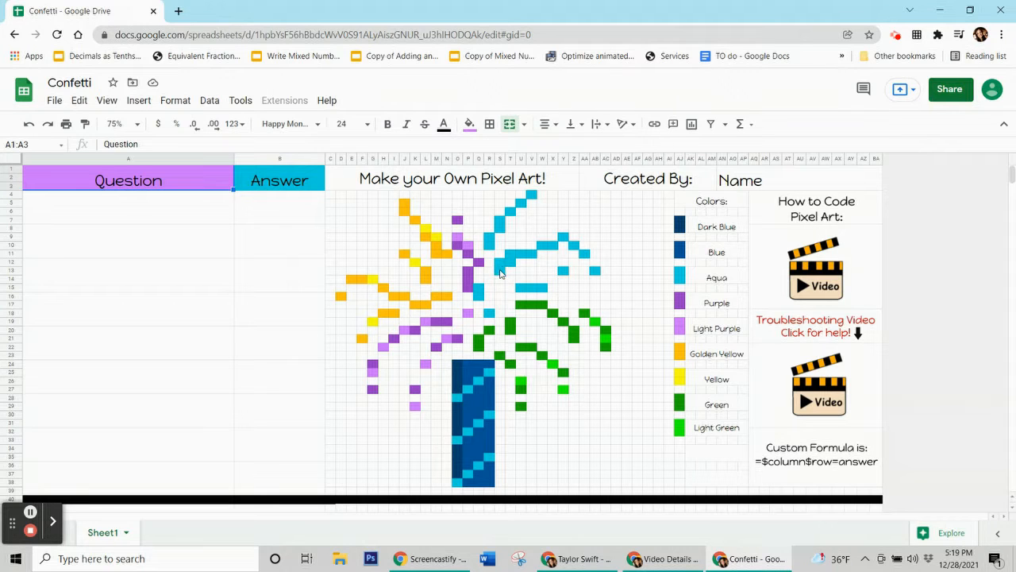
Paste the question 3 x 3 into the first question cell and enter 9 as its answer.
click(208, 247)
click(204, 274)
drag(293, 214, 293, 473)
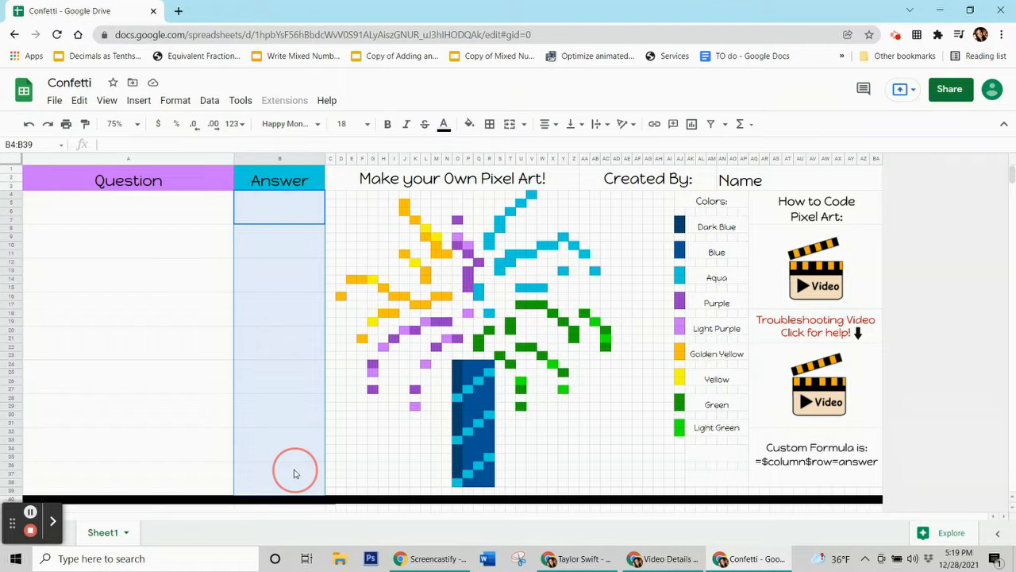
click(154, 226)
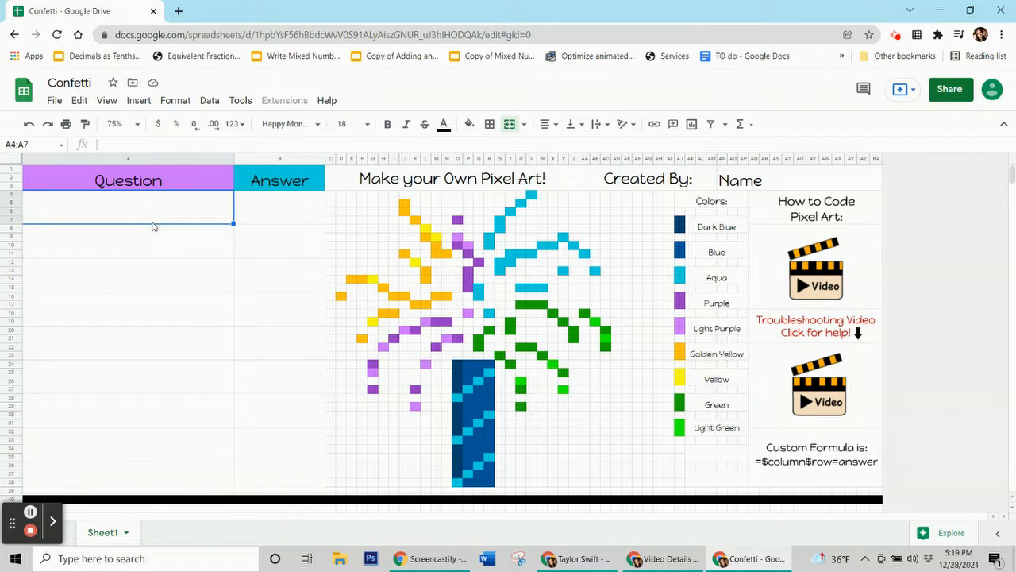
text(3 × 3)
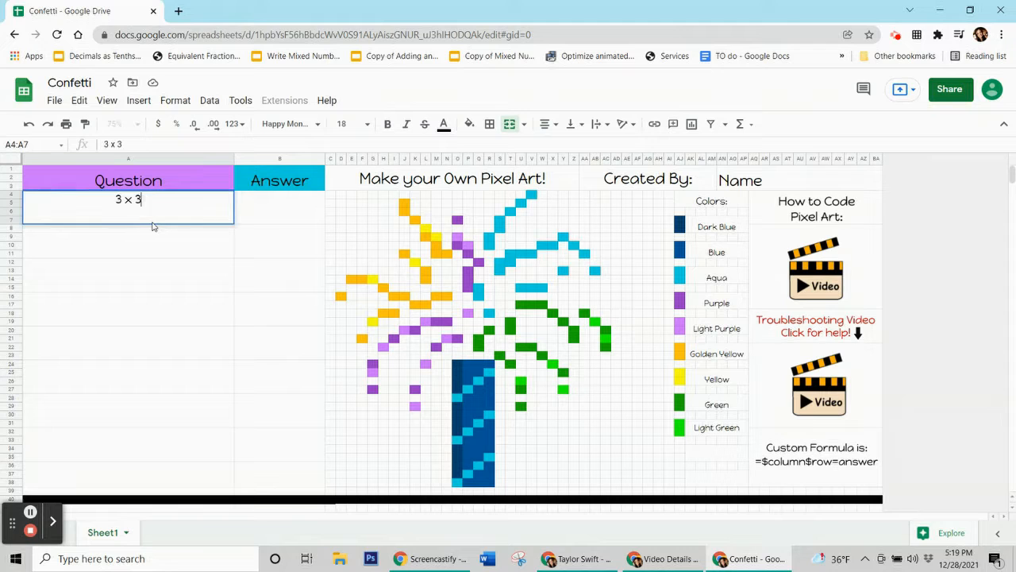
click(278, 206)
text(9)
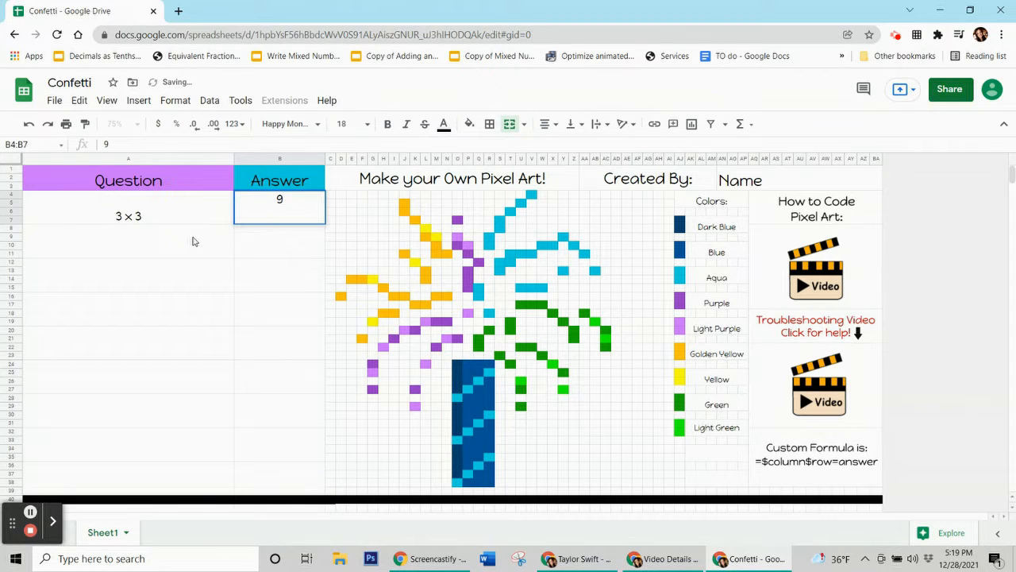
Enter the second question 10 x 3 with the answer 30.
click(193, 241)
text(10 x 3)
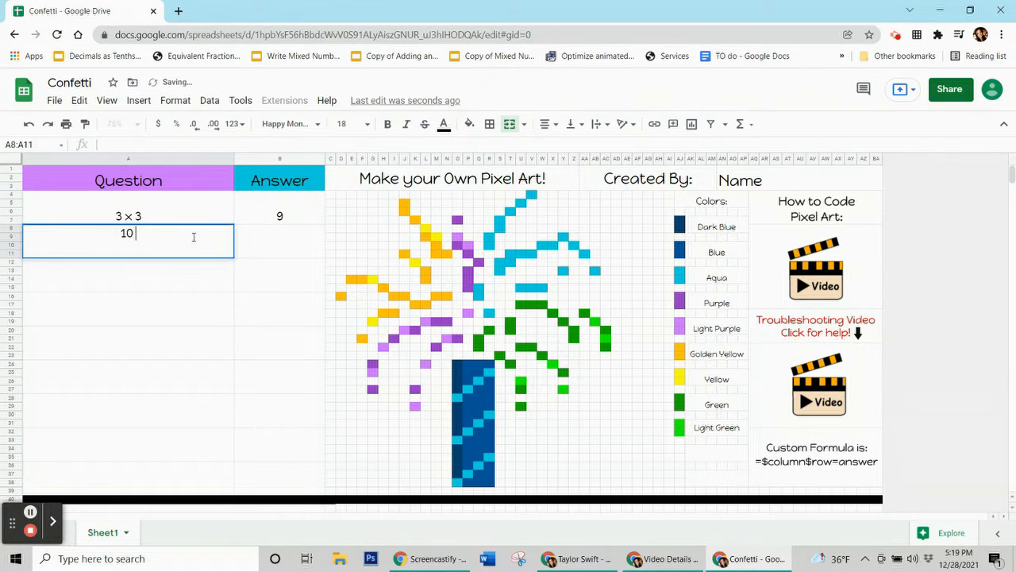
click(282, 247)
text(30)
Type the third question "What is the closest planet to the sun?" in the next question cell.
click(185, 279)
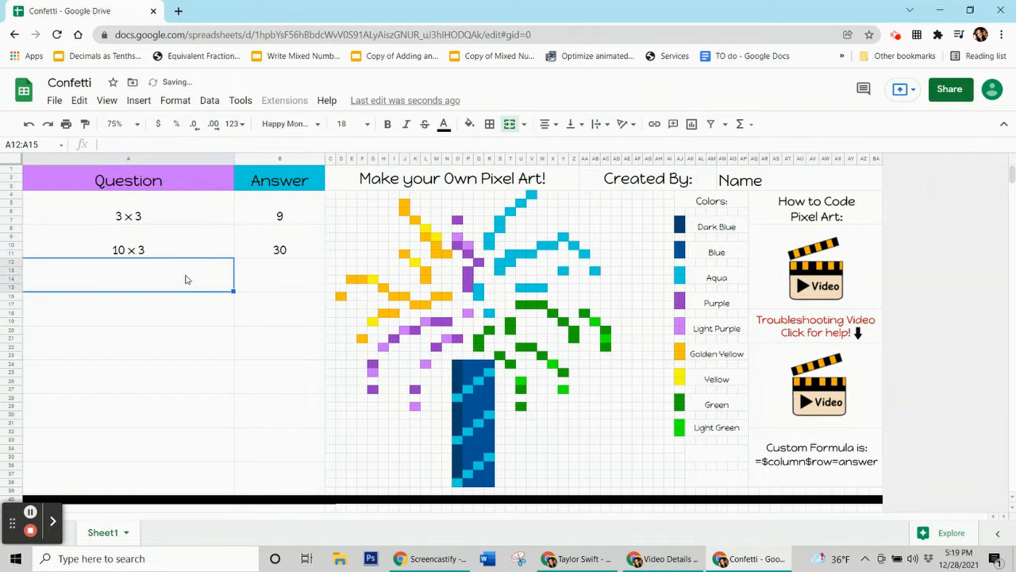
text(What is the closest )
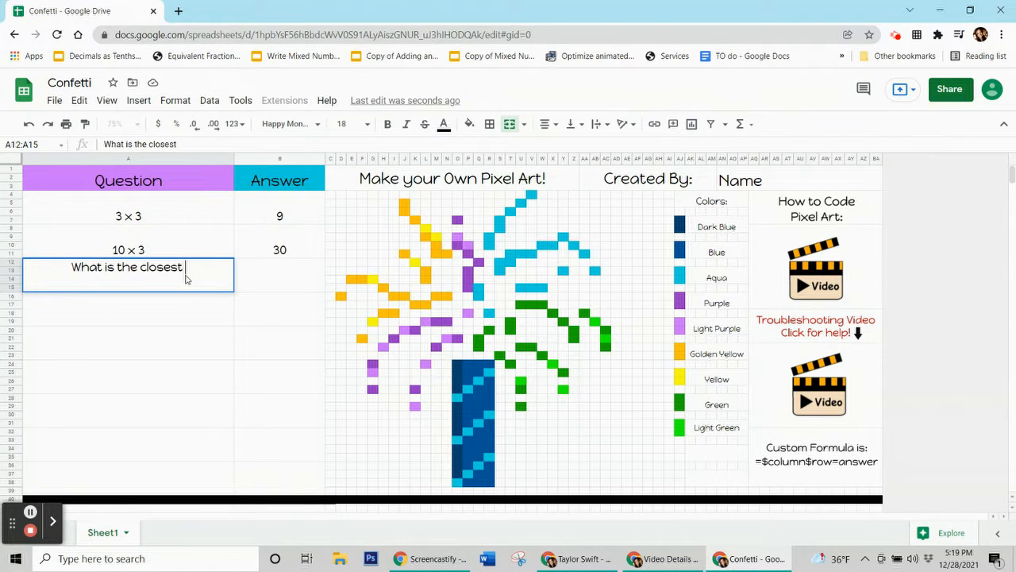
text(planet to the sun)
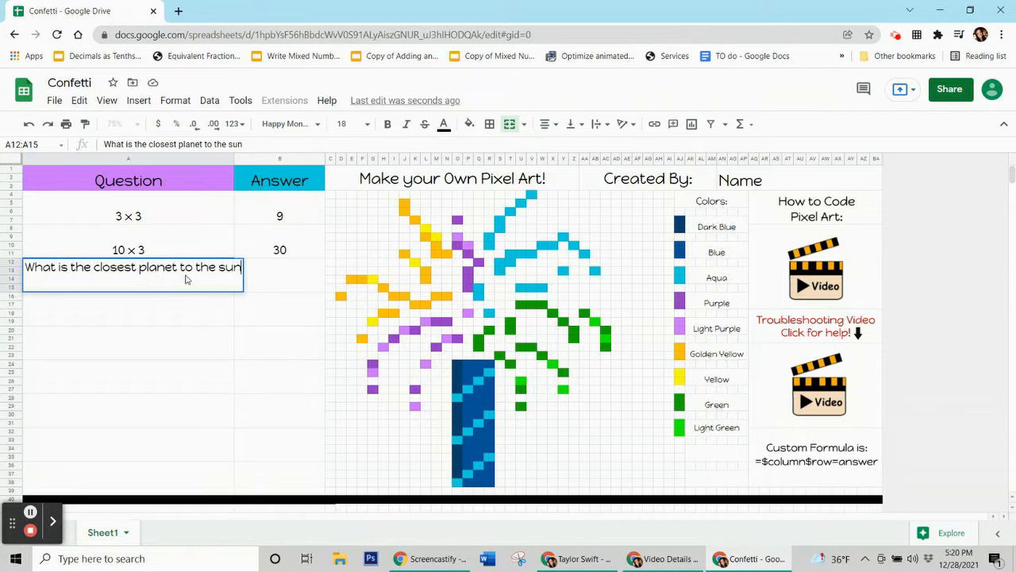
text(?)
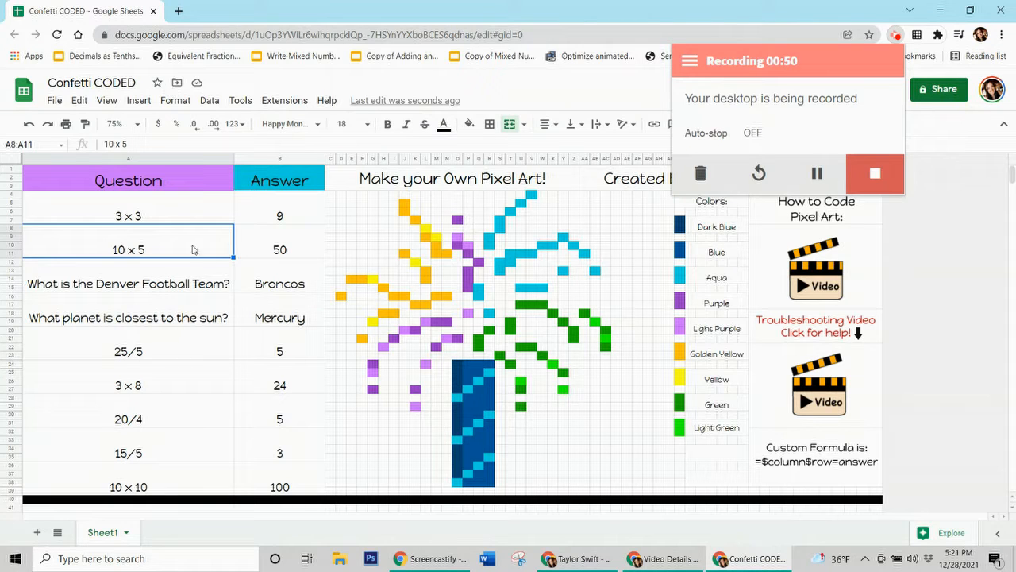
Step down through the answer column of the finished Confetti CODED sheet.
click(225, 247)
key(Up)
click(291, 524)
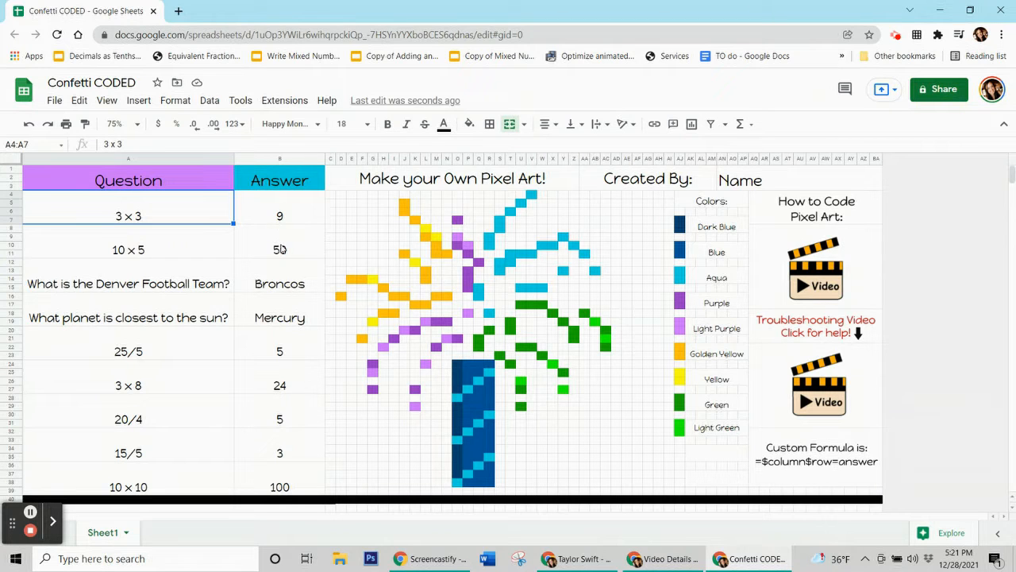
key(Right)
key(Down)
key(Down)
key(Down)
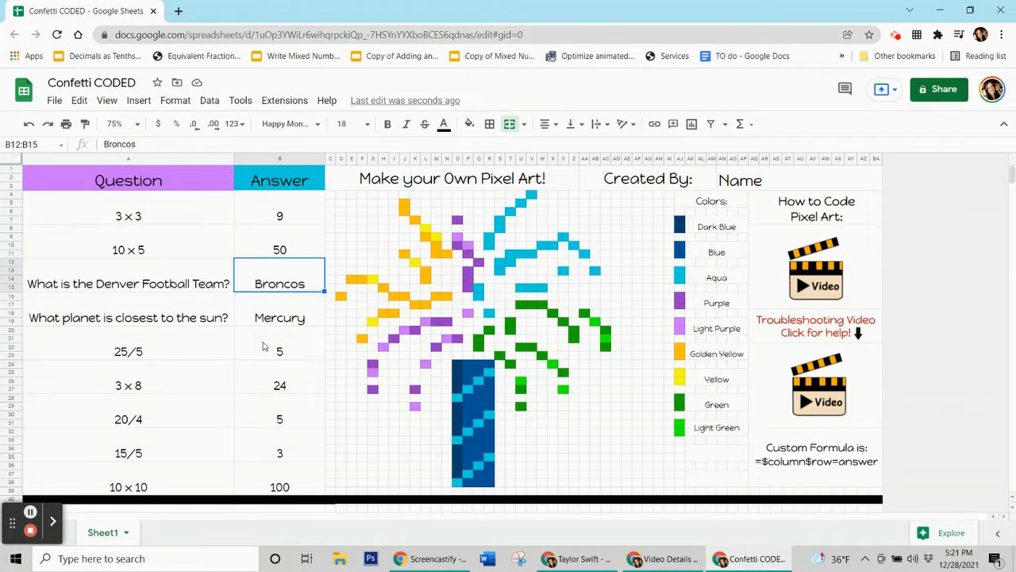
key(Down)
key(Down)
key(Down)
click(271, 457)
key(Down)
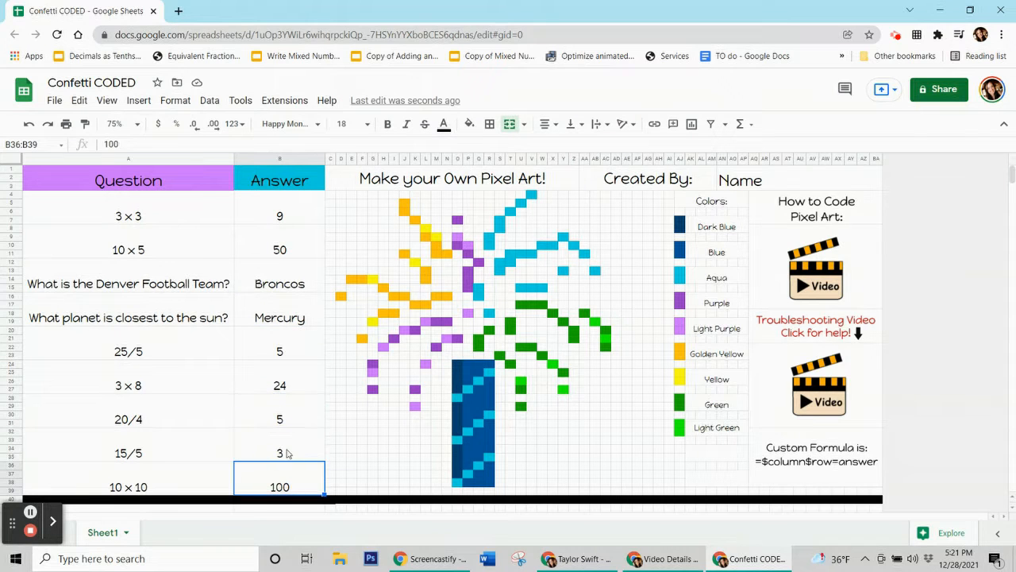
Inspect the individual answer cells, the whole answer column and the custom formula note.
click(281, 219)
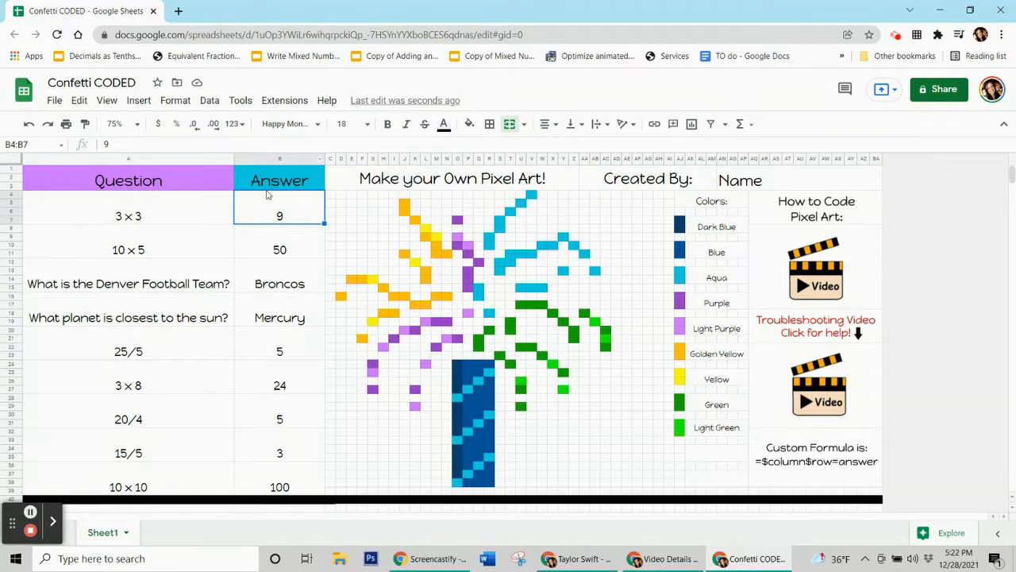
click(278, 162)
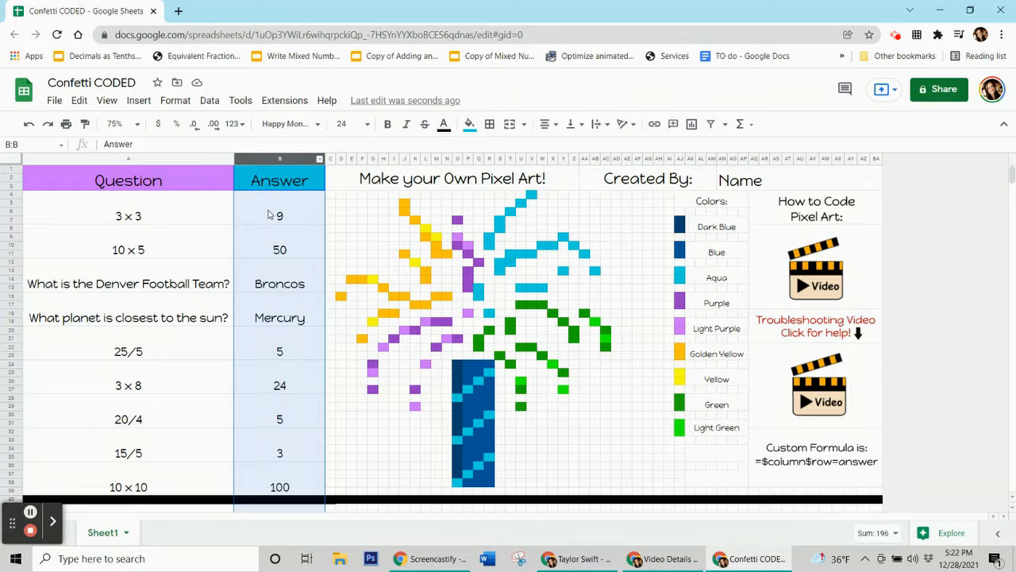
click(268, 215)
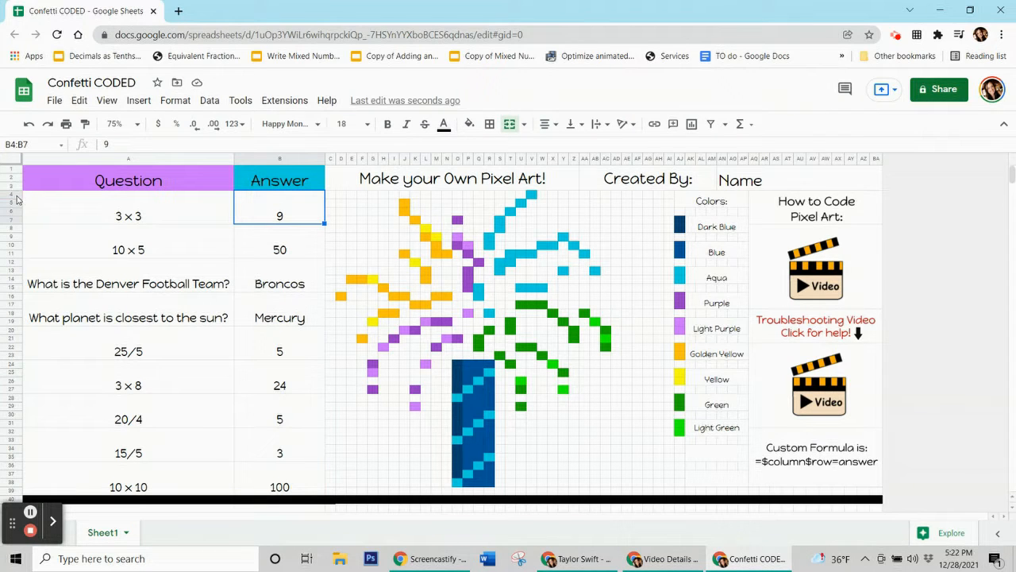
click(296, 212)
click(295, 213)
click(278, 218)
click(291, 207)
click(285, 217)
click(291, 251)
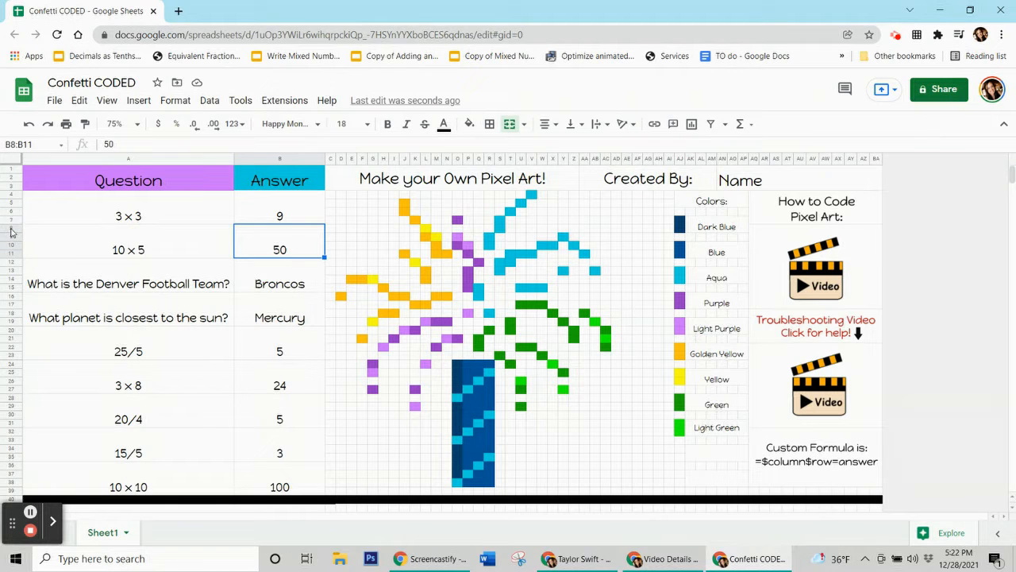
click(287, 258)
click(289, 284)
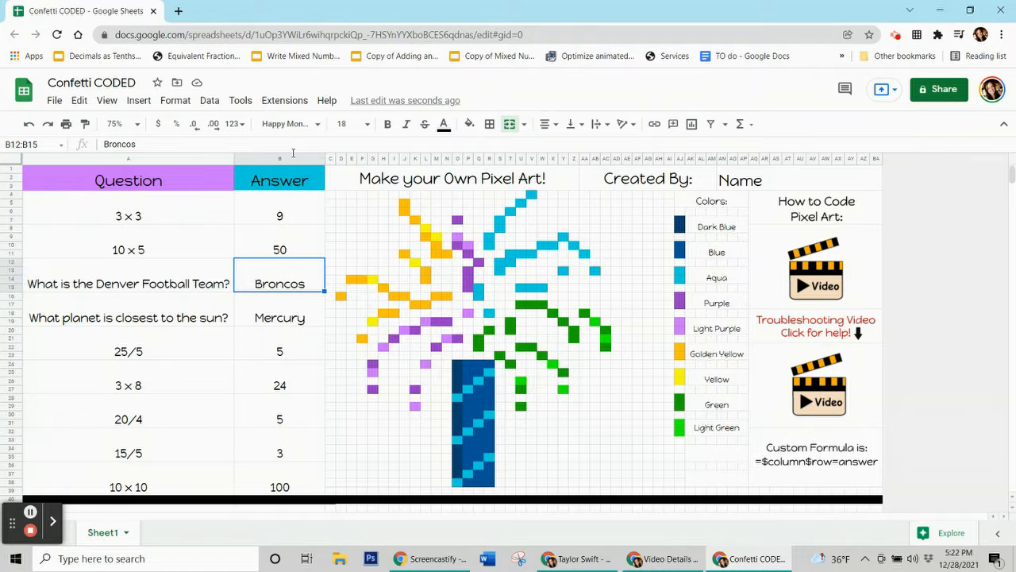
click(265, 300)
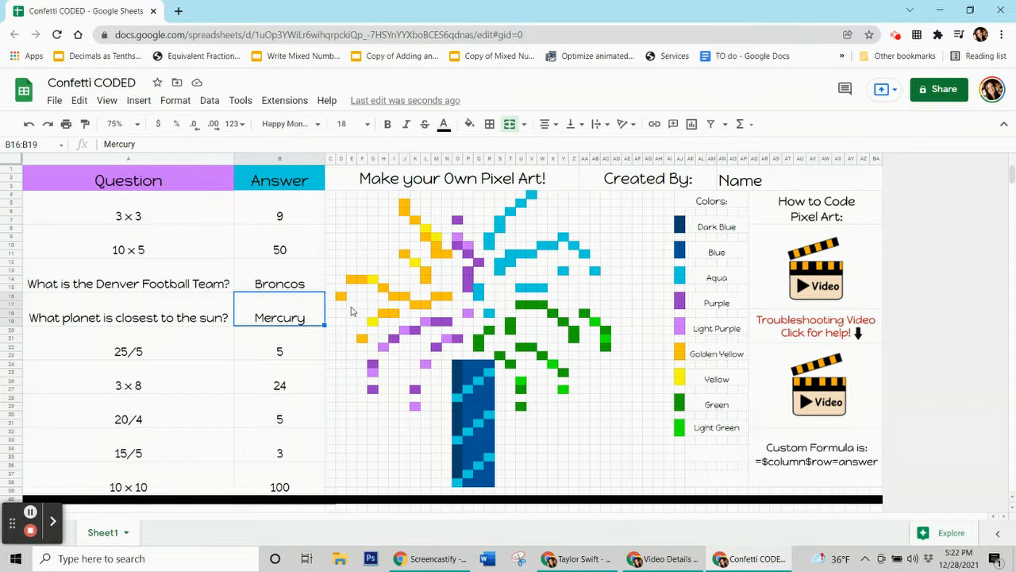
click(294, 223)
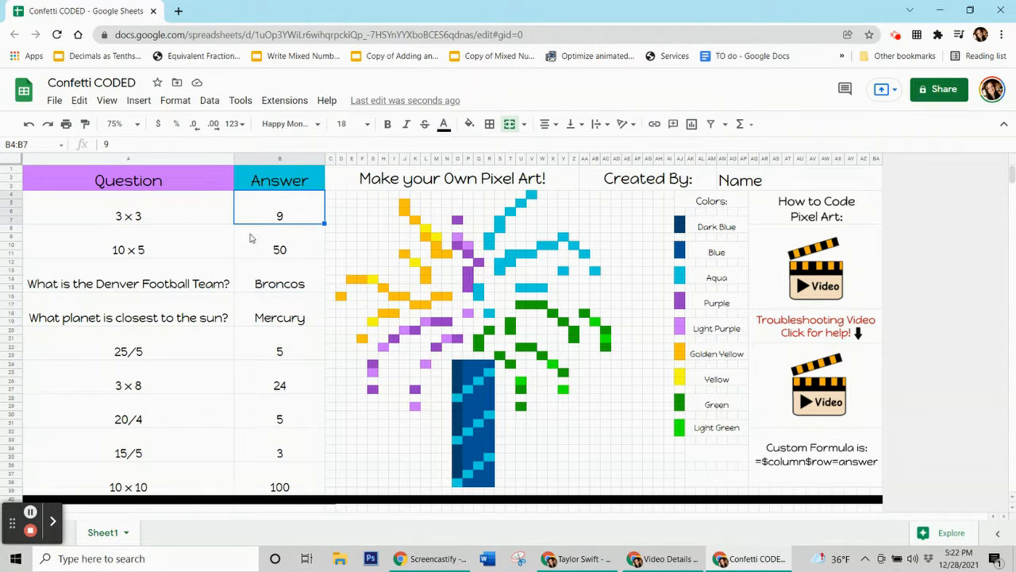
click(312, 247)
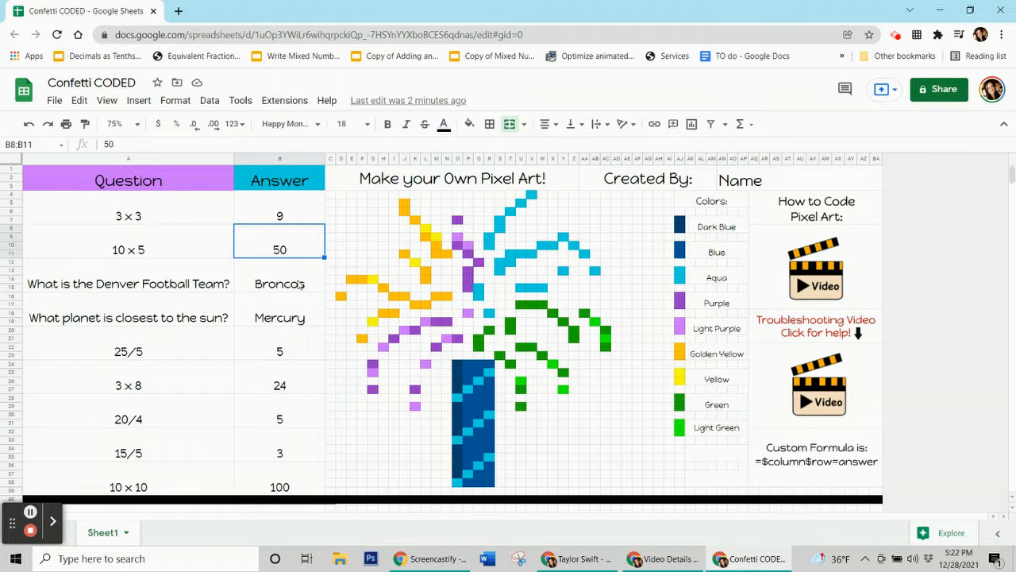
click(302, 280)
click(818, 451)
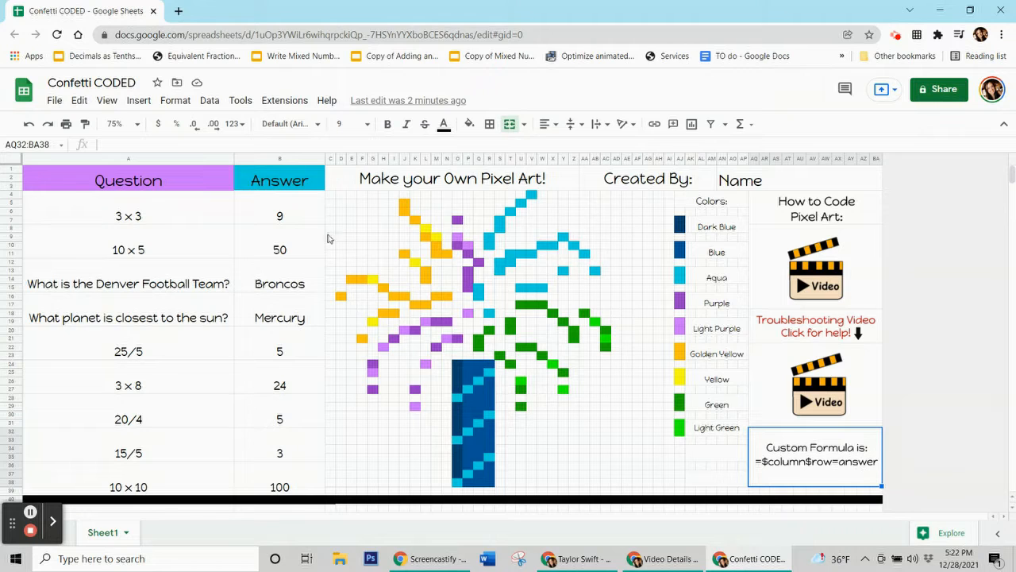
Open the conditional format rules for the first answer cell range B4:B7.
click(293, 220)
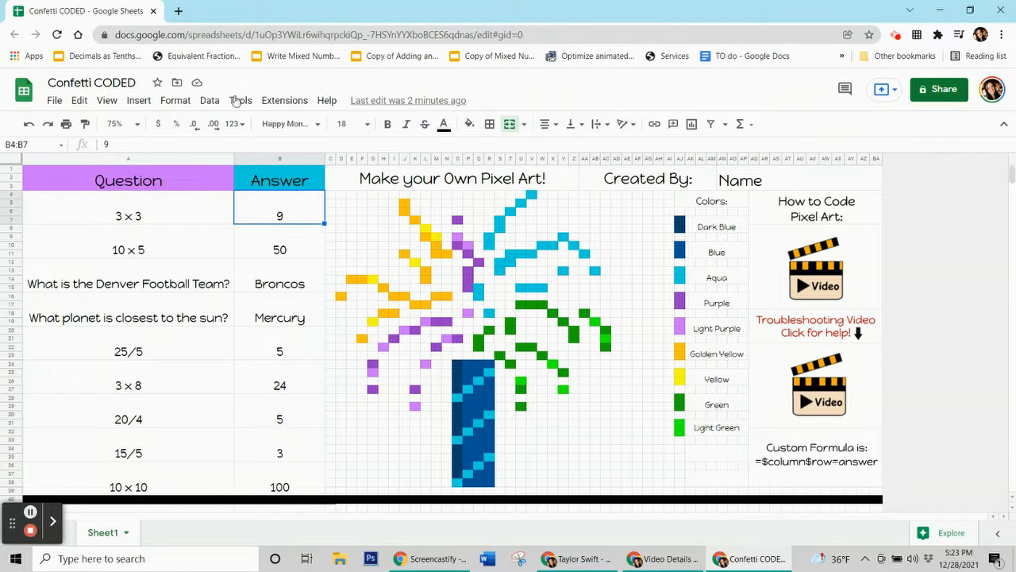
click(175, 100)
click(191, 334)
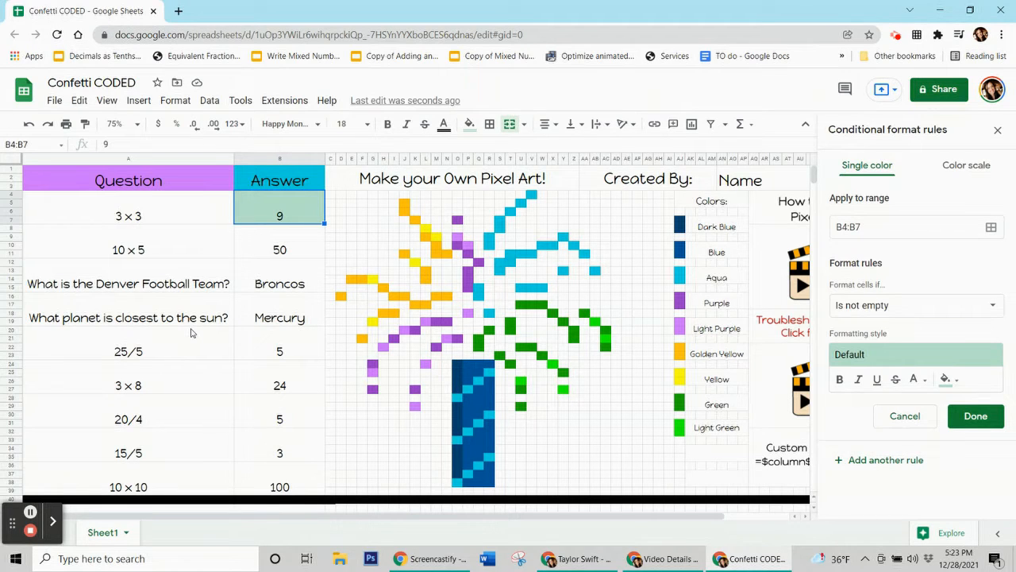
Check the fill colour of a yellow pixel in the art grid, then return to the first answer cell.
click(427, 229)
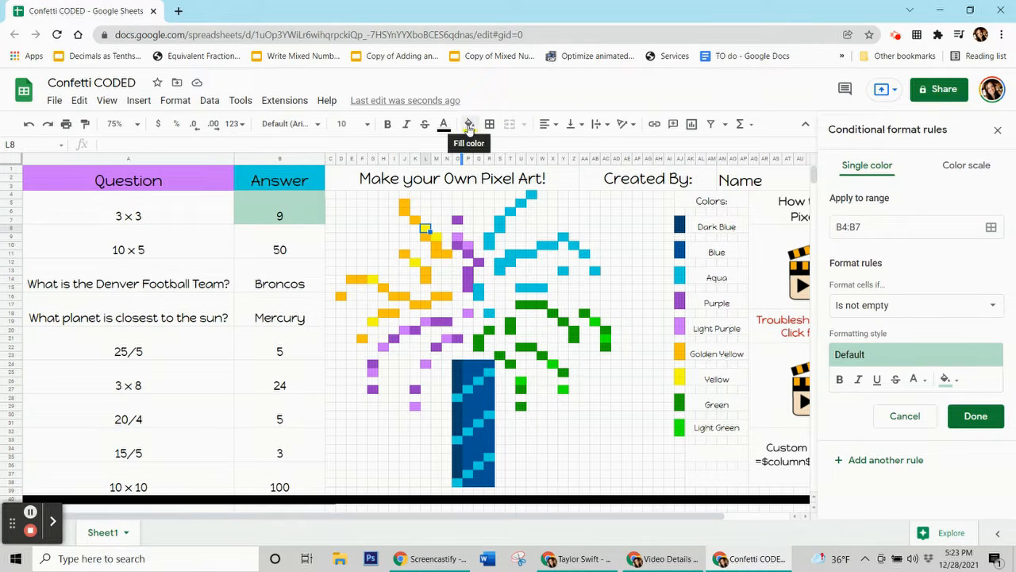
click(468, 124)
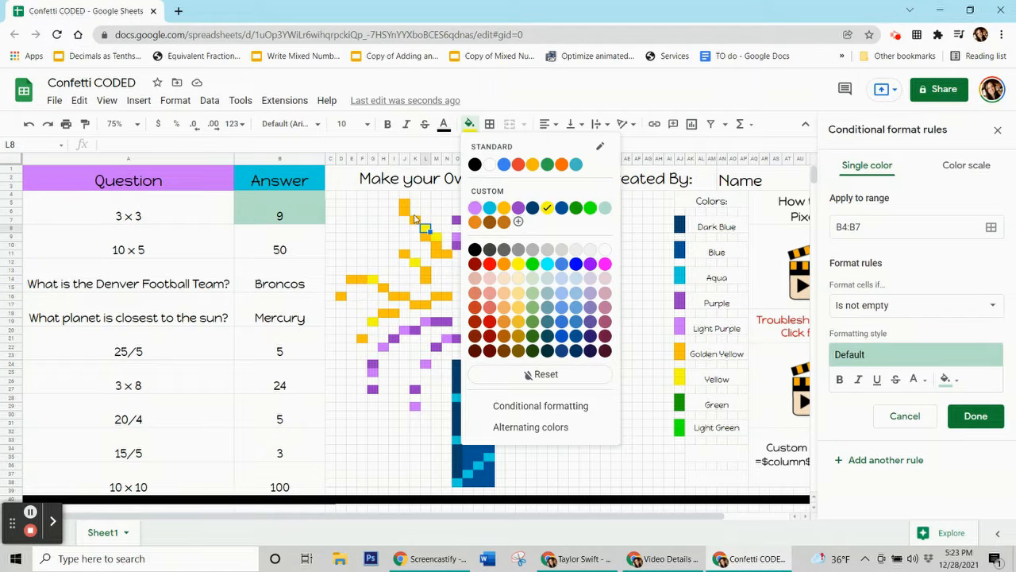
click(394, 247)
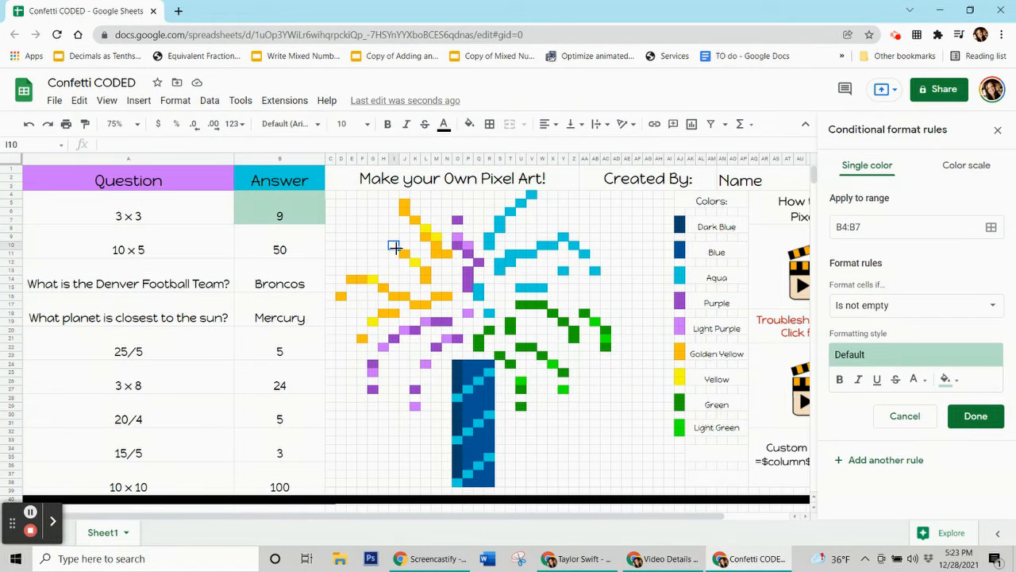
click(292, 215)
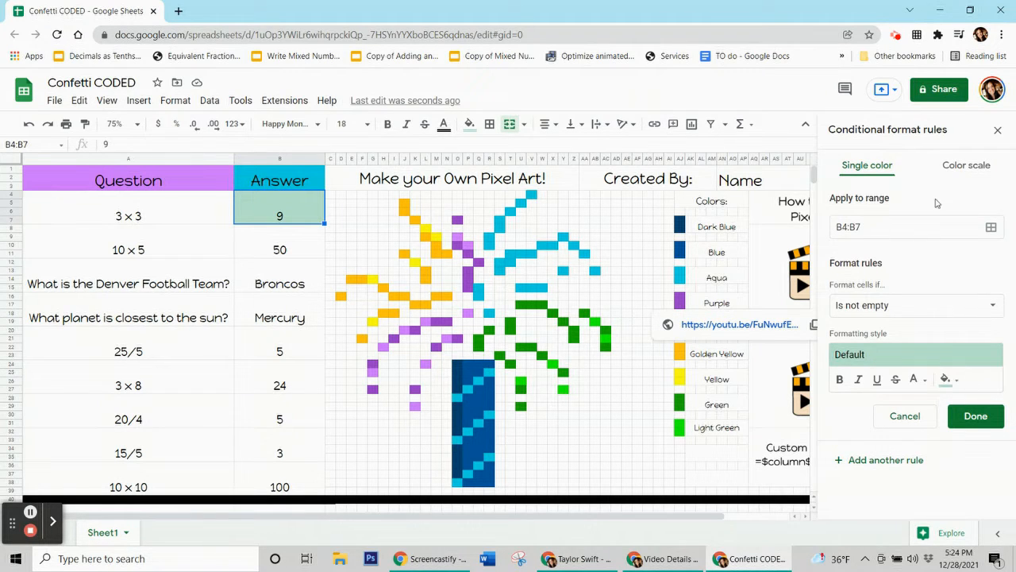
Set the B4:B7 rule's fill colour to yellow and switch its condition to a custom formula.
click(947, 380)
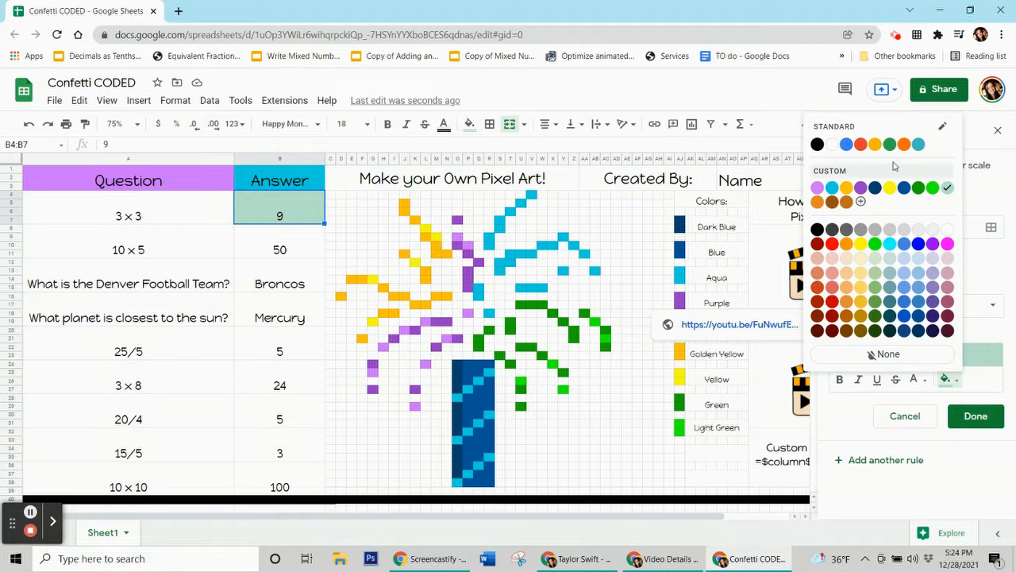
click(892, 190)
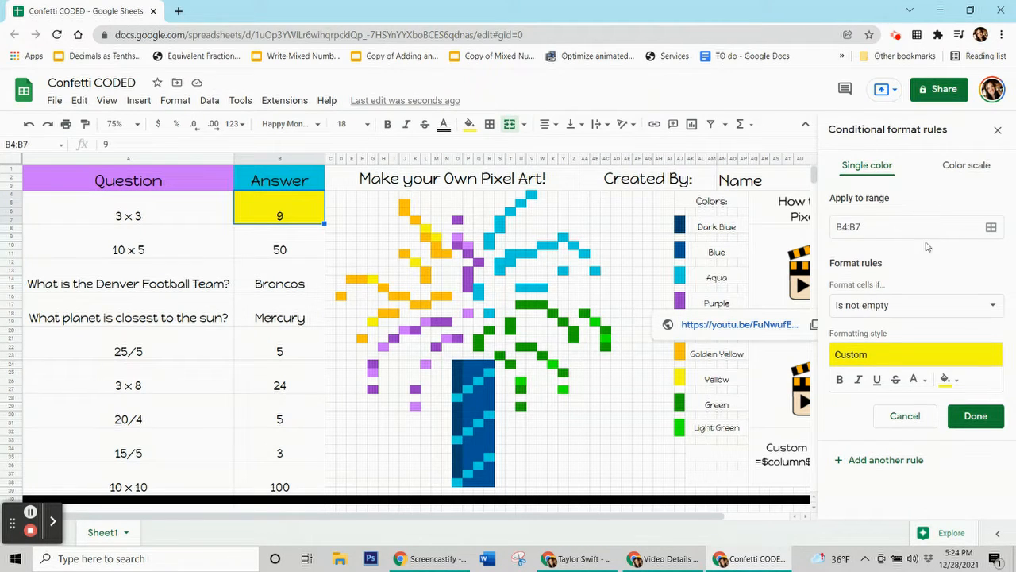
click(868, 305)
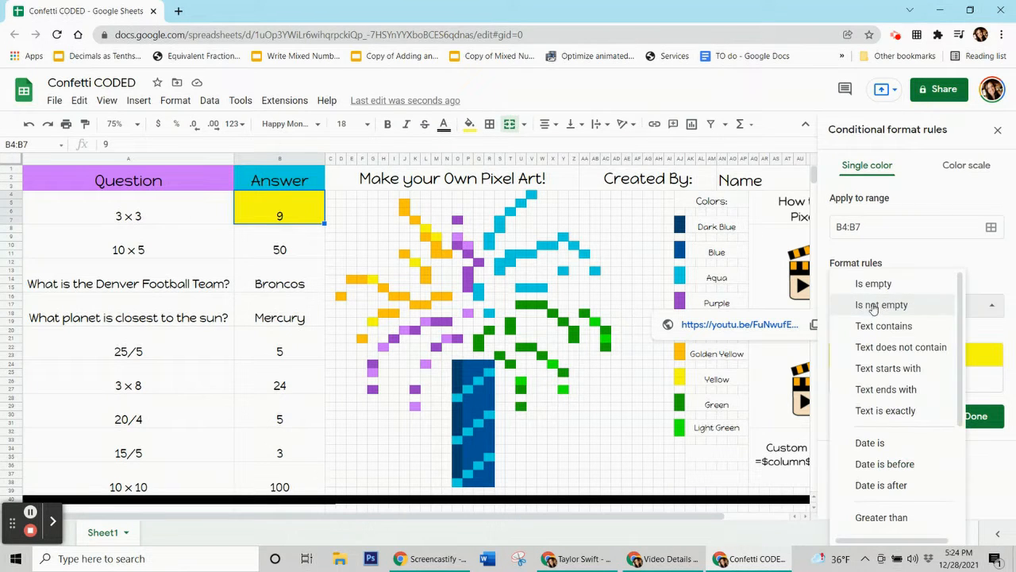
scroll(873, 414, down, 2)
click(881, 524)
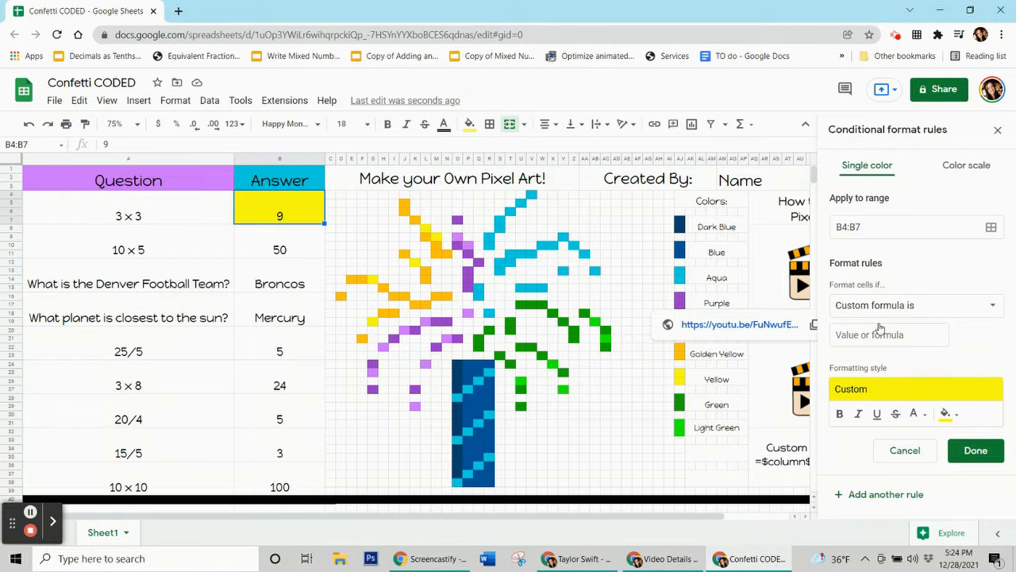
Enter the custom formula =$B$4=9 and save the rule.
click(877, 332)
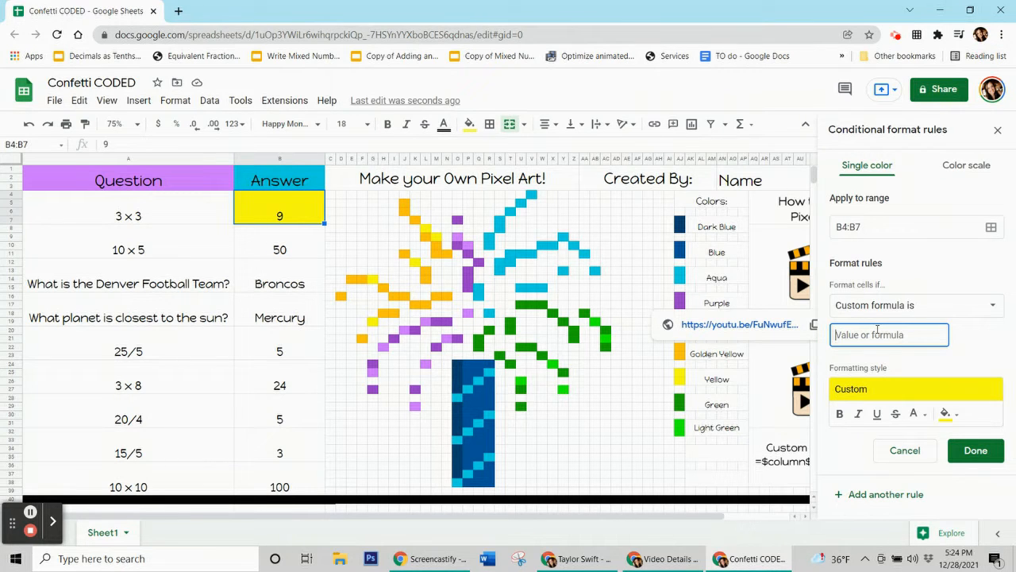
text(=$)
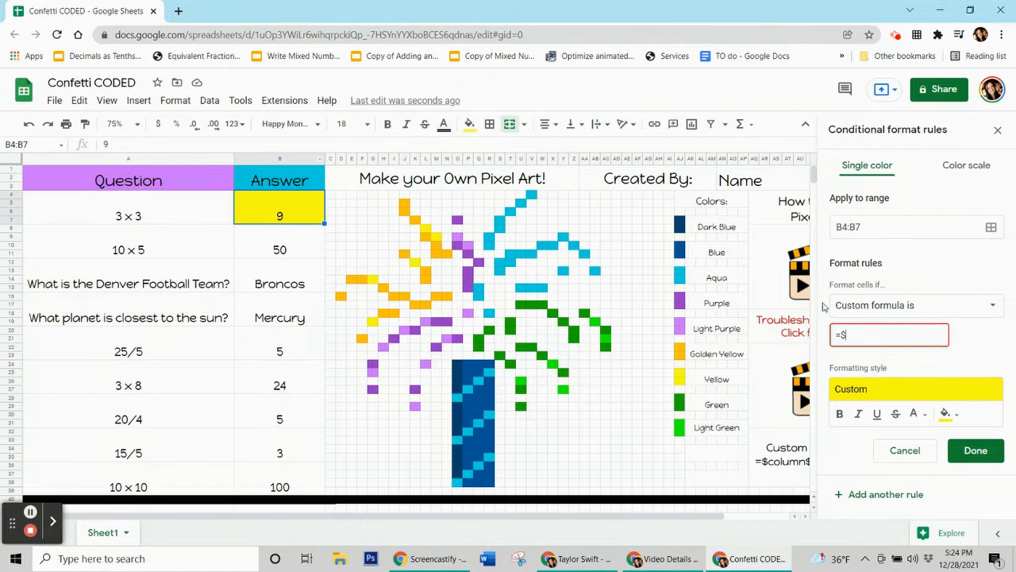
text(b)
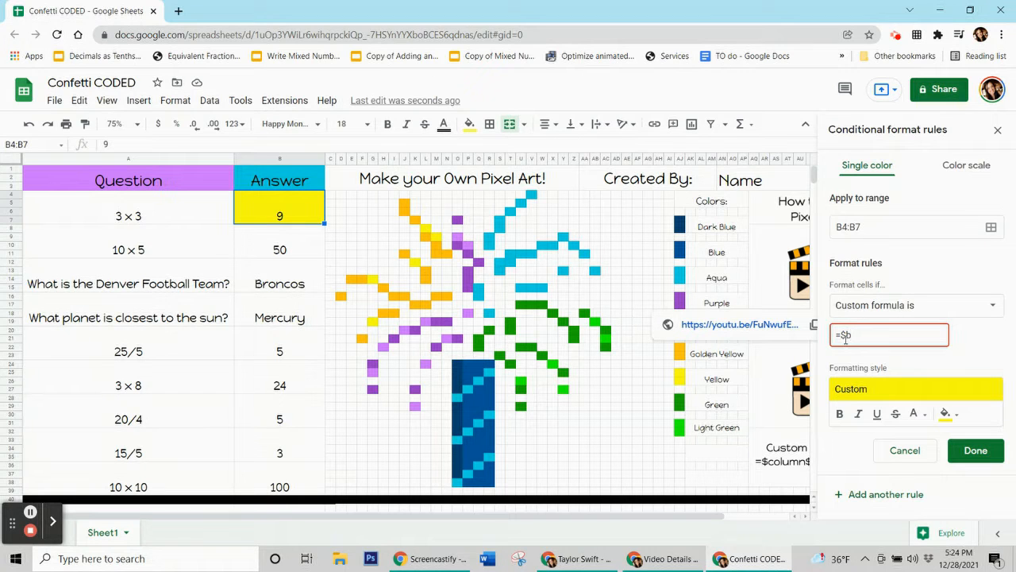
text($4=)
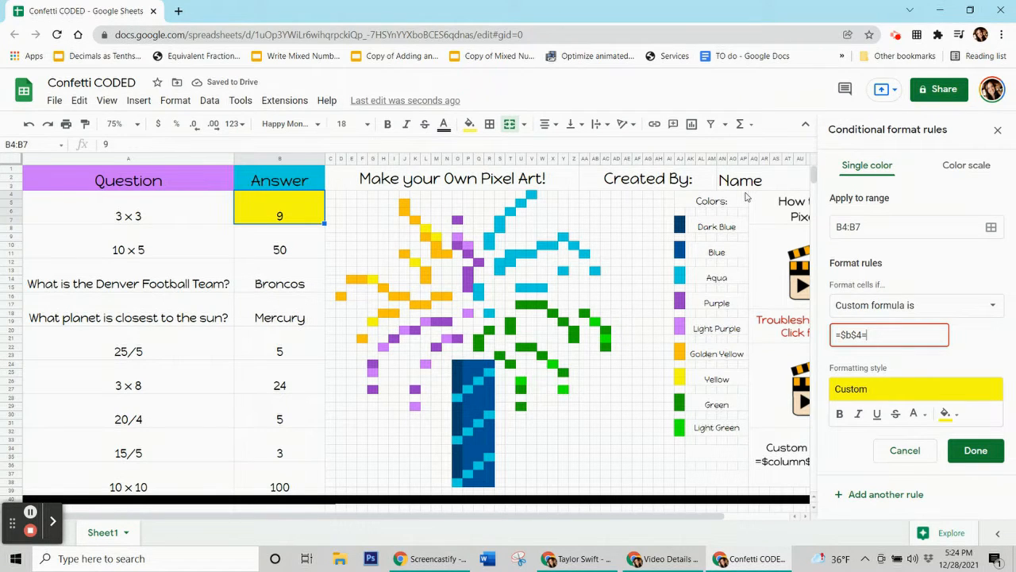
text(9)
click(972, 448)
click(542, 406)
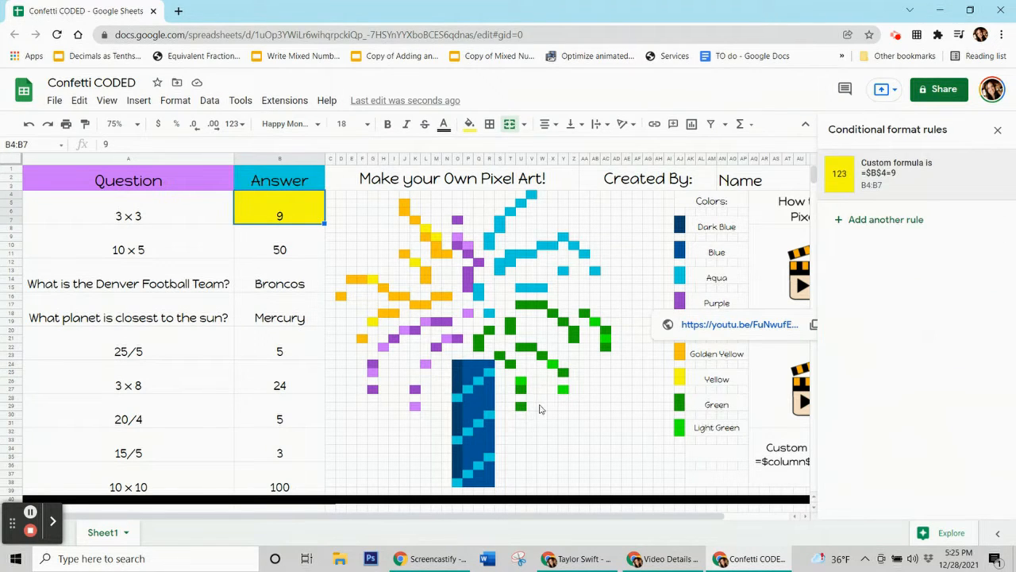
Test the rule by clearing the first answer, entering 6, then entering 9 again.
click(269, 222)
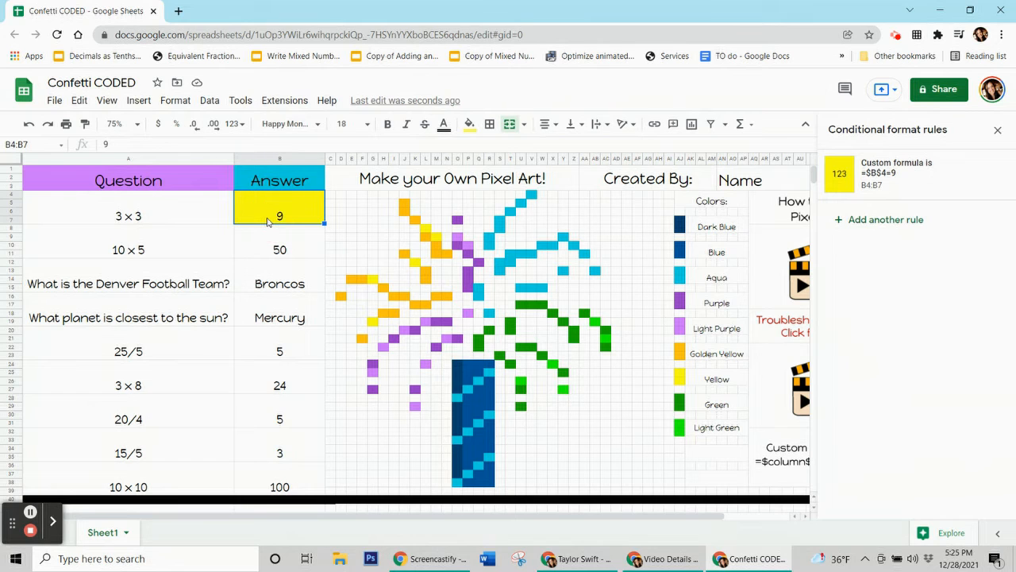
key(Delete)
click(261, 254)
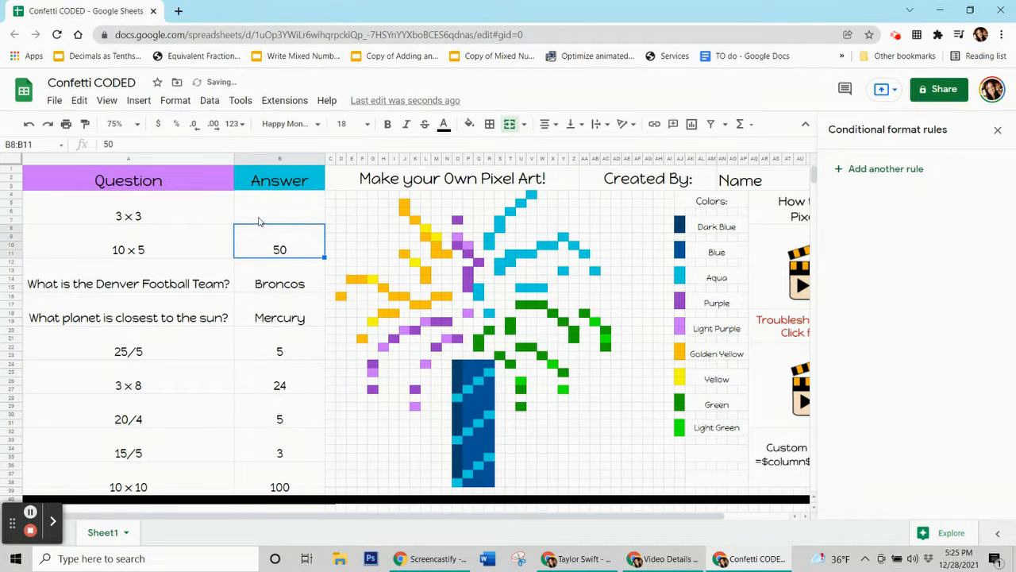
click(259, 218)
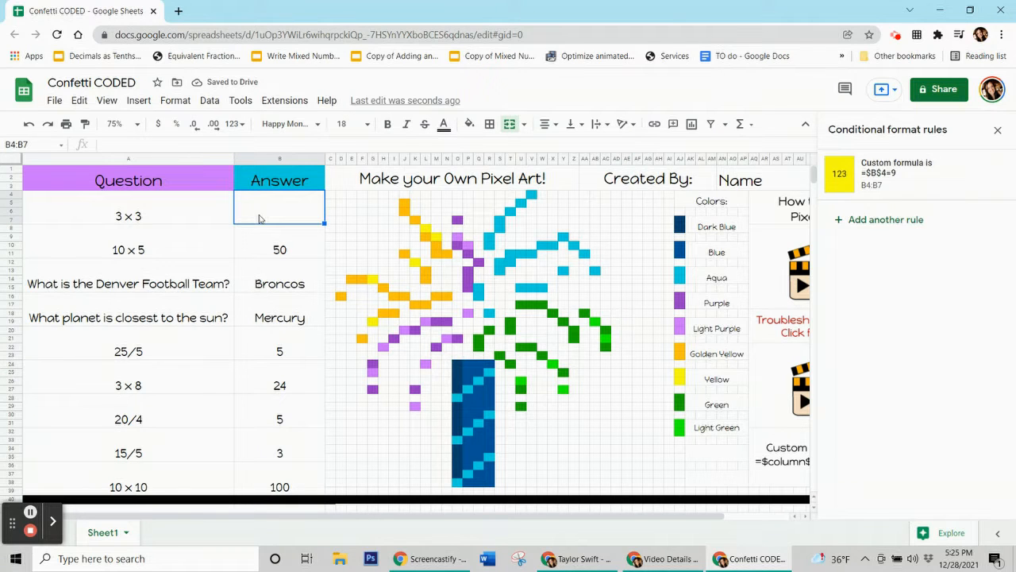
text(6)
key(Return)
click(283, 214)
text(9)
key(Return)
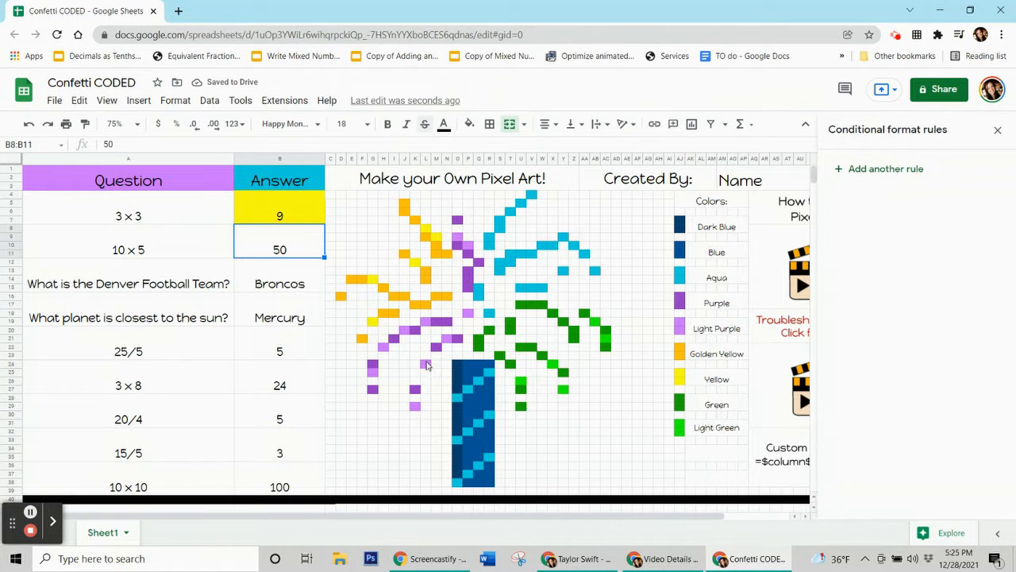
Extend the rule's range to also cover the yellow pixels L8, M9, K12, G14 and G19.
click(285, 216)
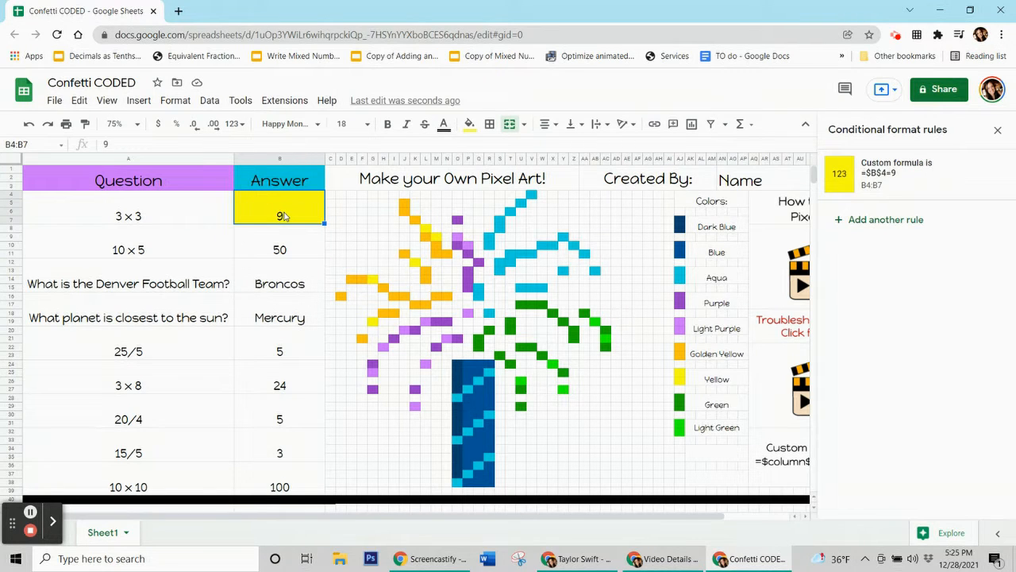
click(427, 231)
click(431, 238)
click(414, 261)
click(292, 204)
click(879, 177)
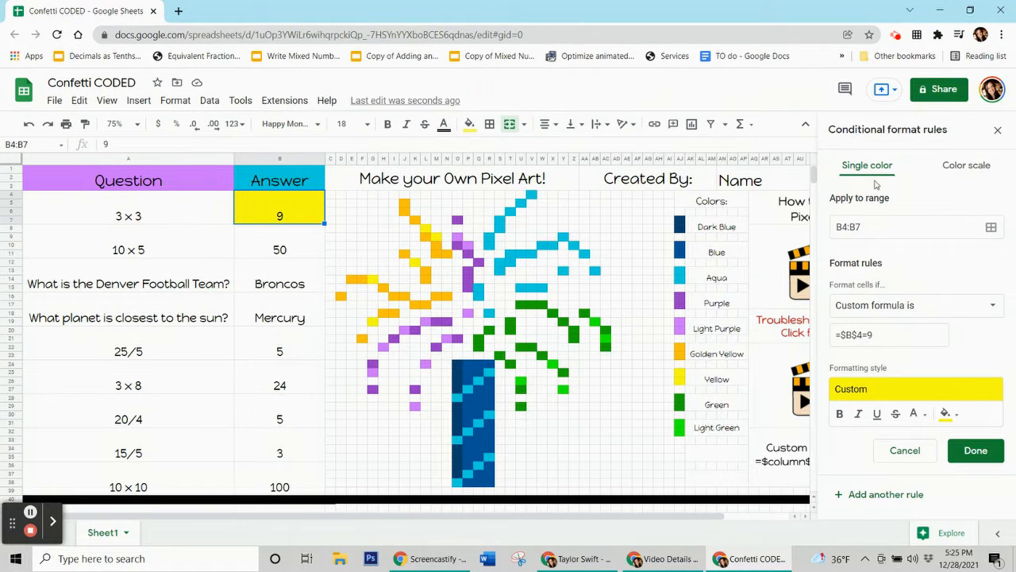
drag(861, 227, 829, 229)
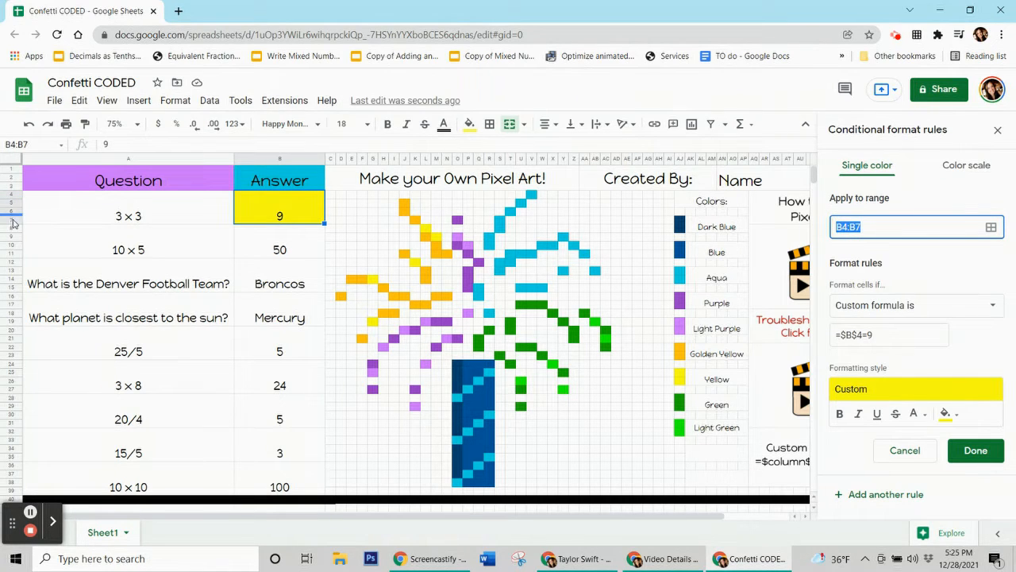
click(993, 231)
drag(516, 242, 157, 159)
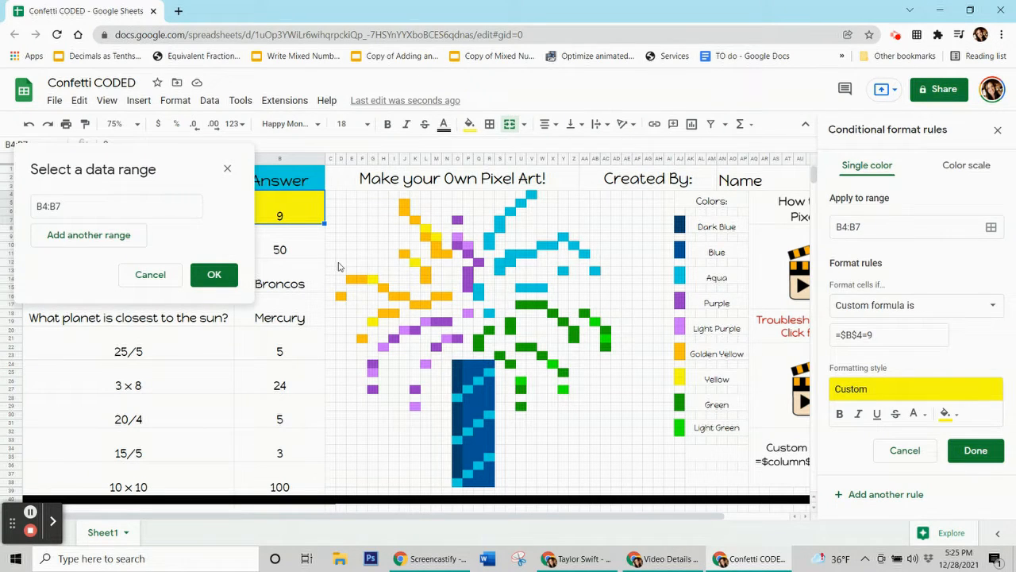
ctrl+click(426, 230)
ctrl+click(436, 238)
ctrl+click(414, 262)
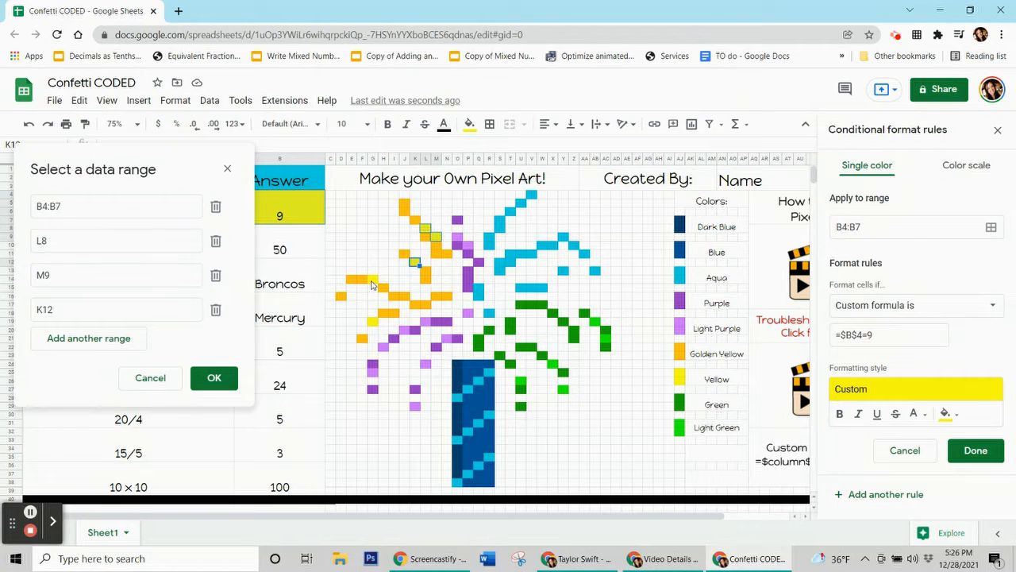
ctrl+click(371, 281)
ctrl+click(373, 323)
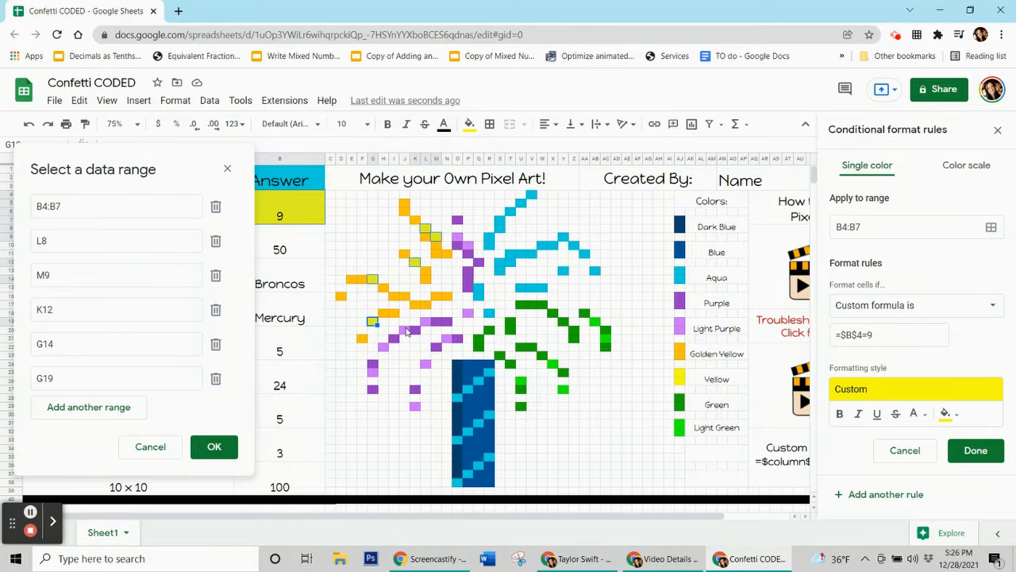
click(200, 445)
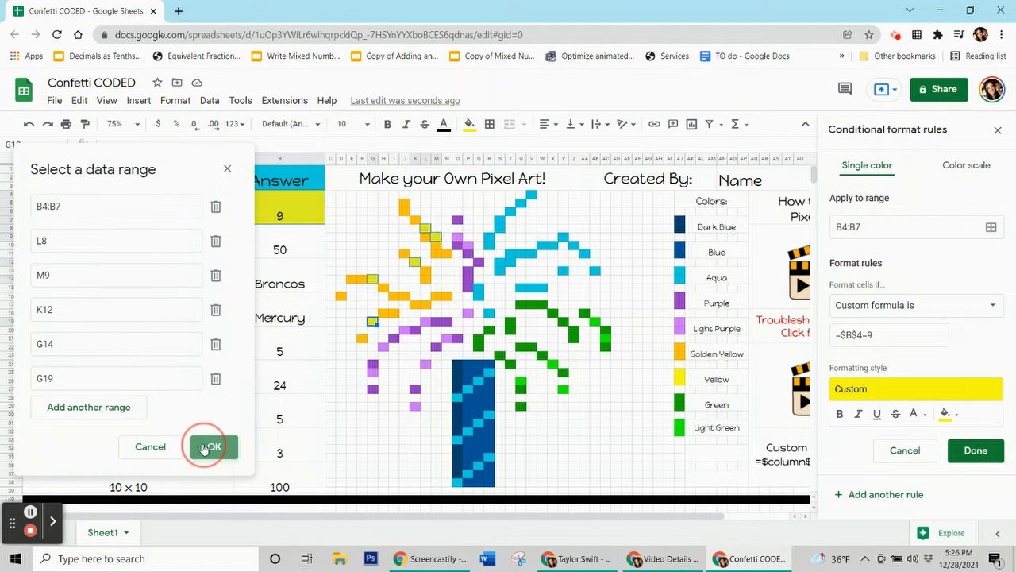
click(976, 450)
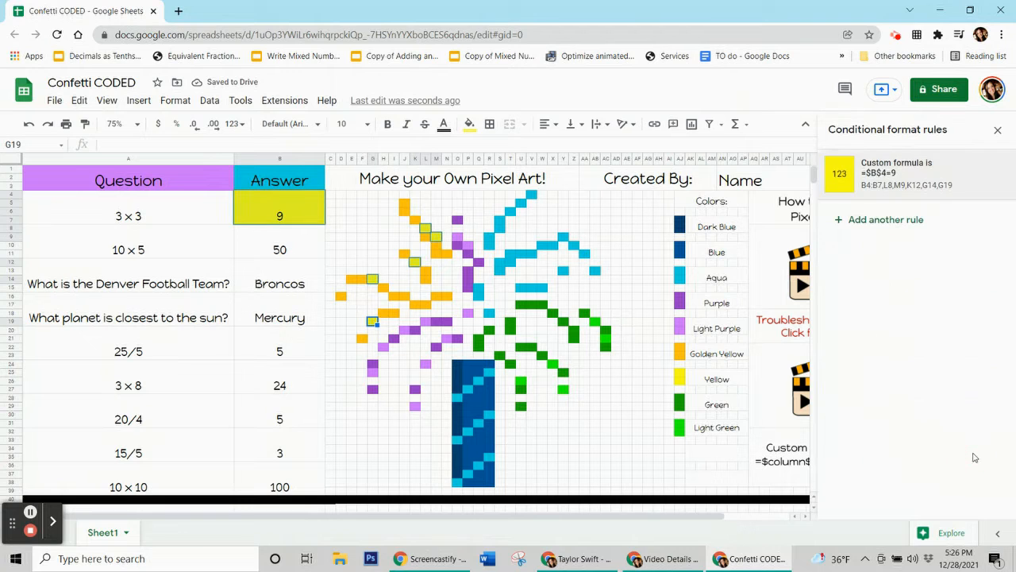
click(468, 124)
click(484, 374)
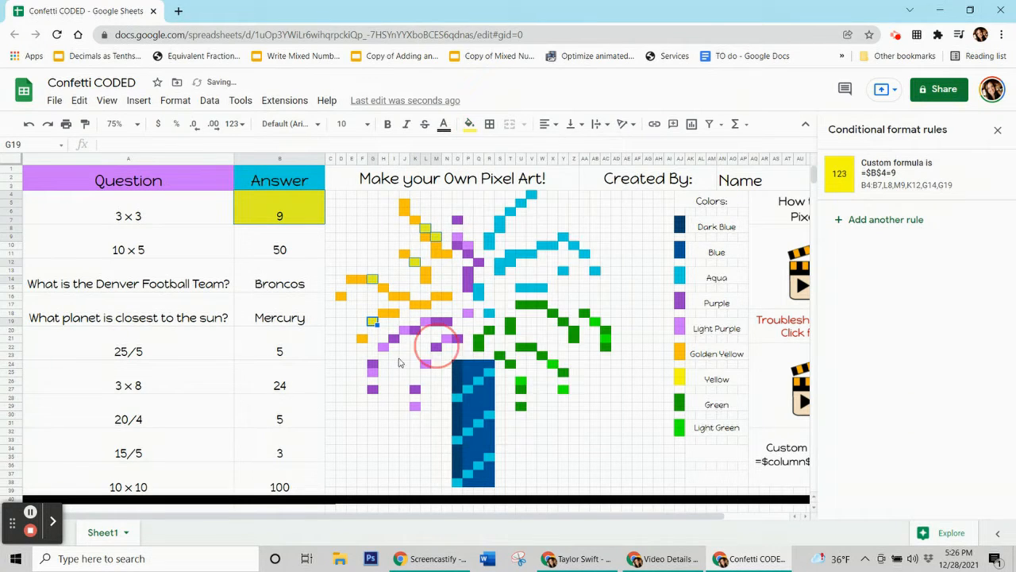
click(406, 419)
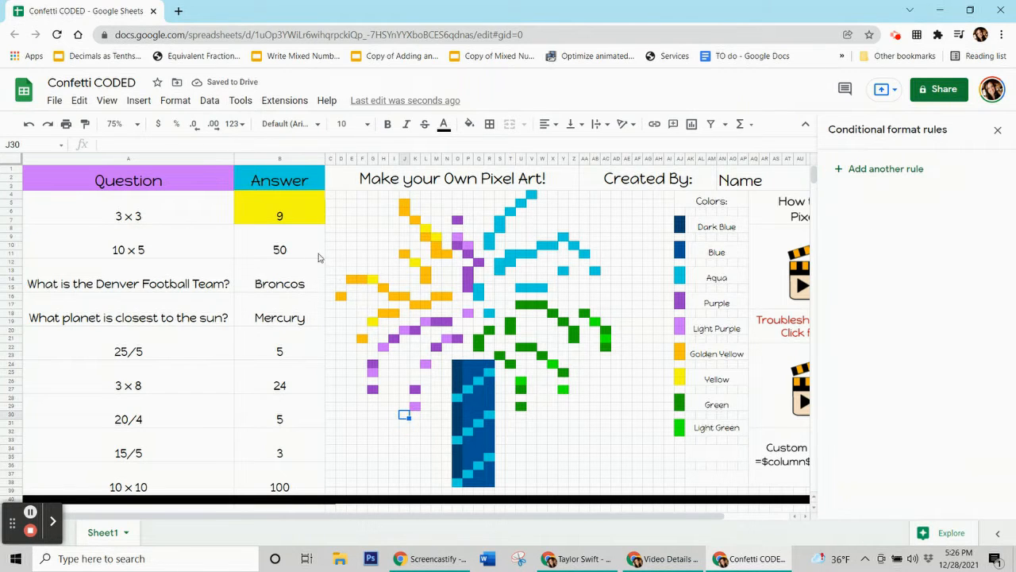
Retest the rule by entering 9 in the first answer cell, then clear the cell.
click(283, 211)
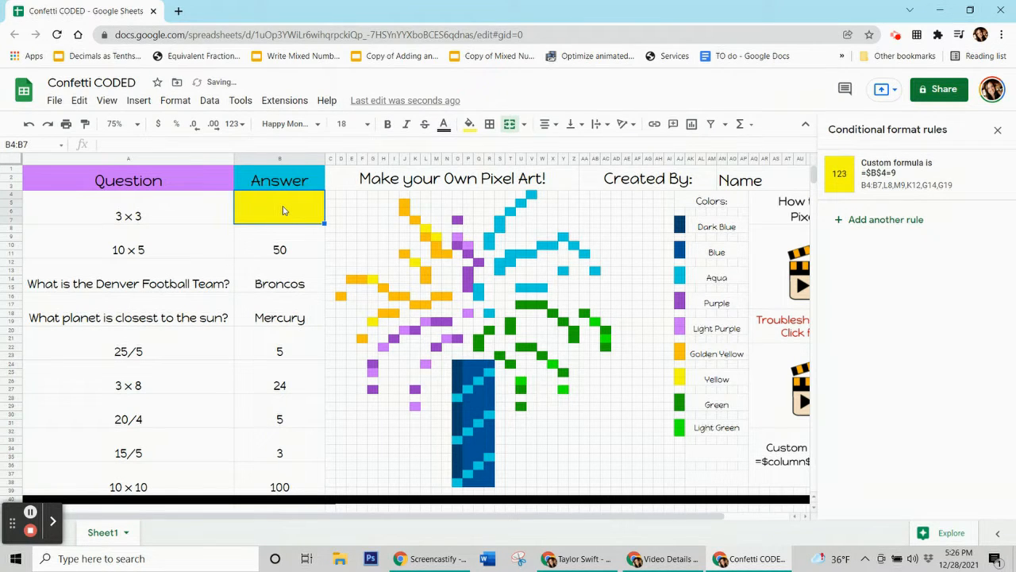
key(Delete)
text(9)
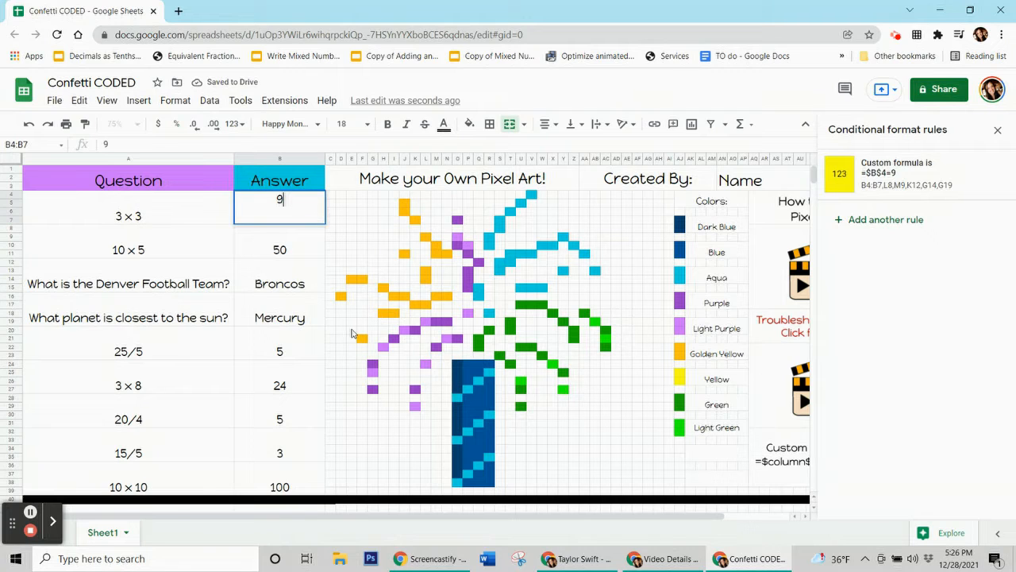
click(287, 293)
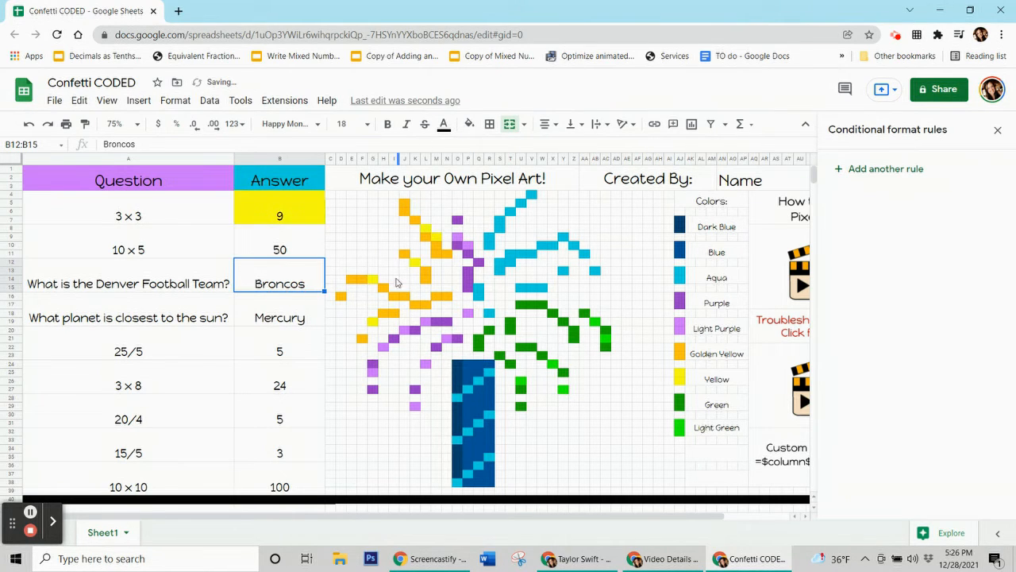
click(306, 223)
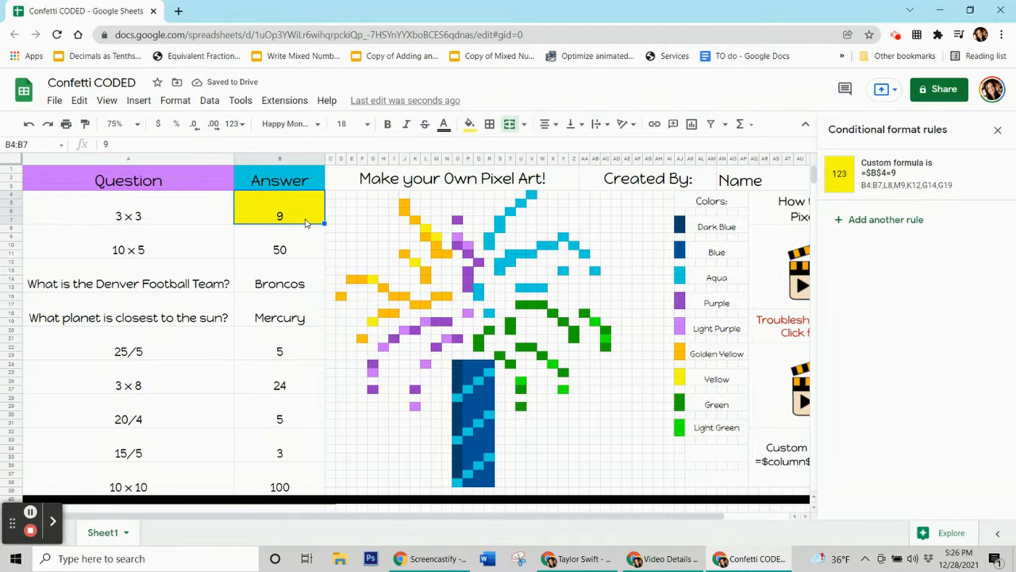
key(Delete)
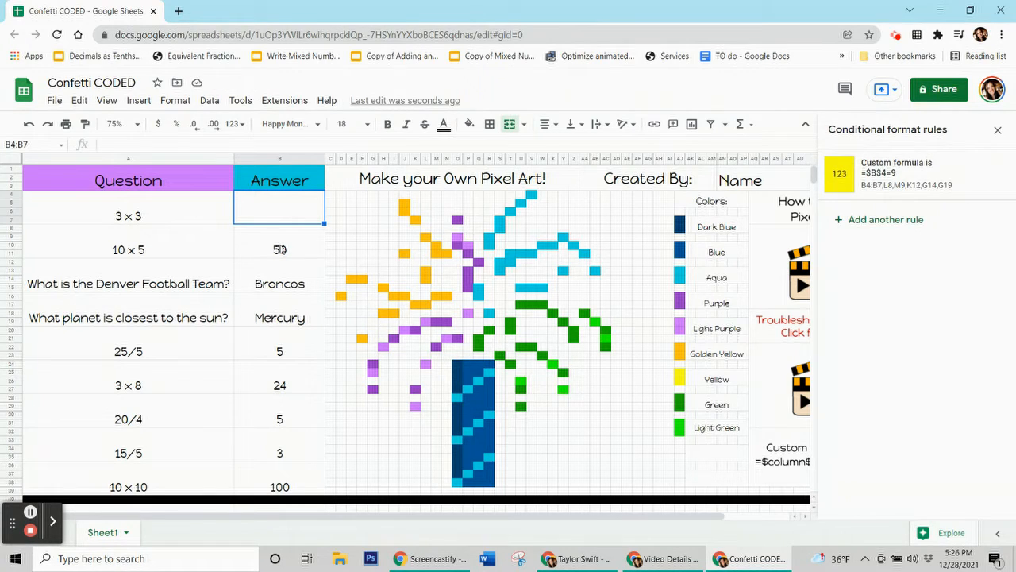
Check the fill colour of a green pixel in the art grid.
click(280, 249)
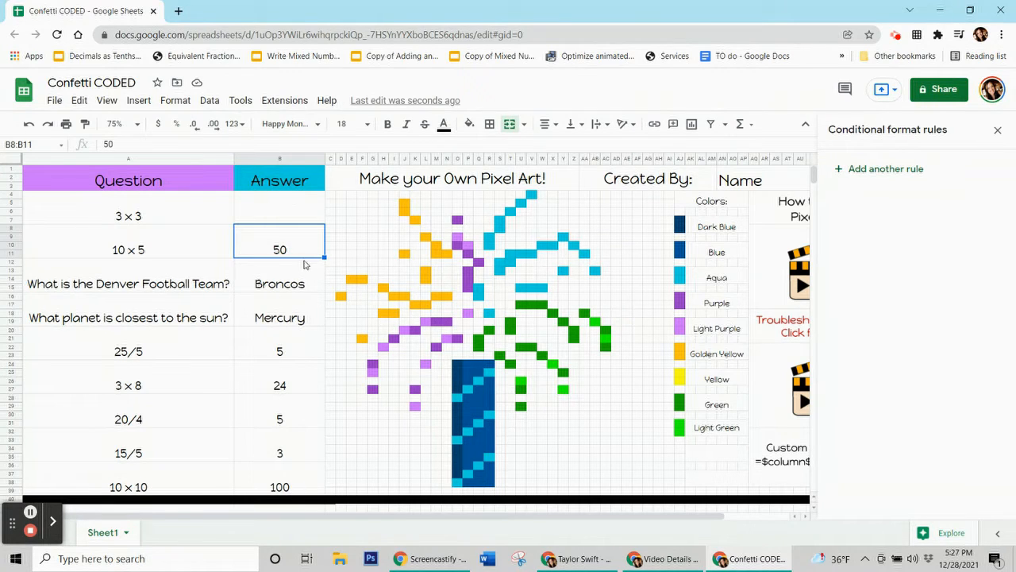
click(555, 367)
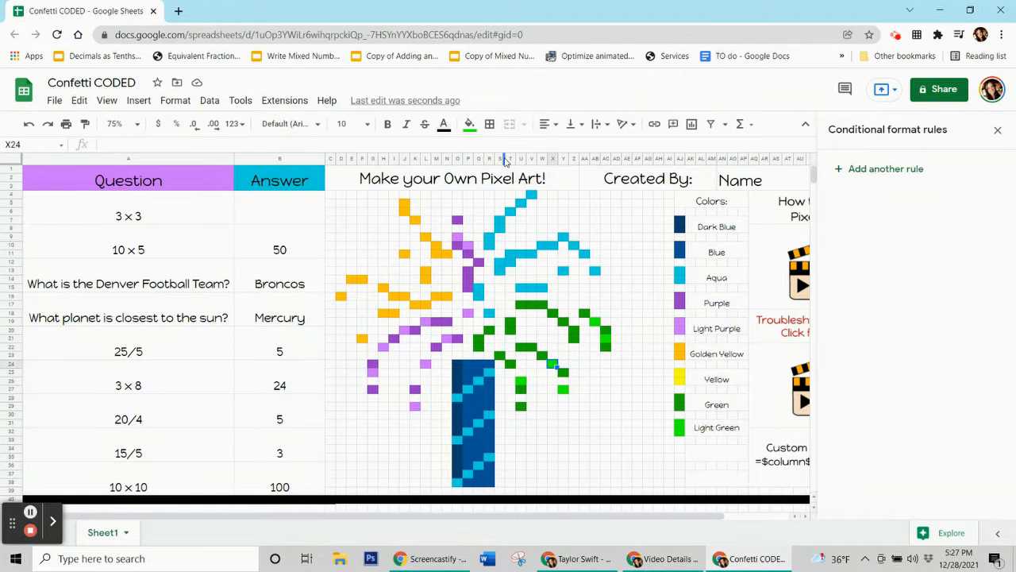
click(470, 124)
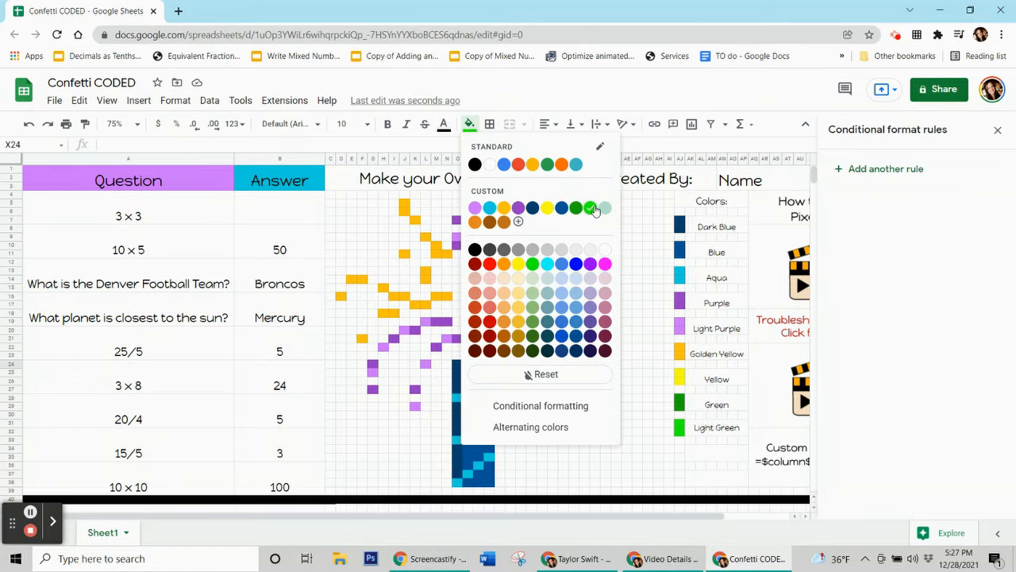
click(276, 252)
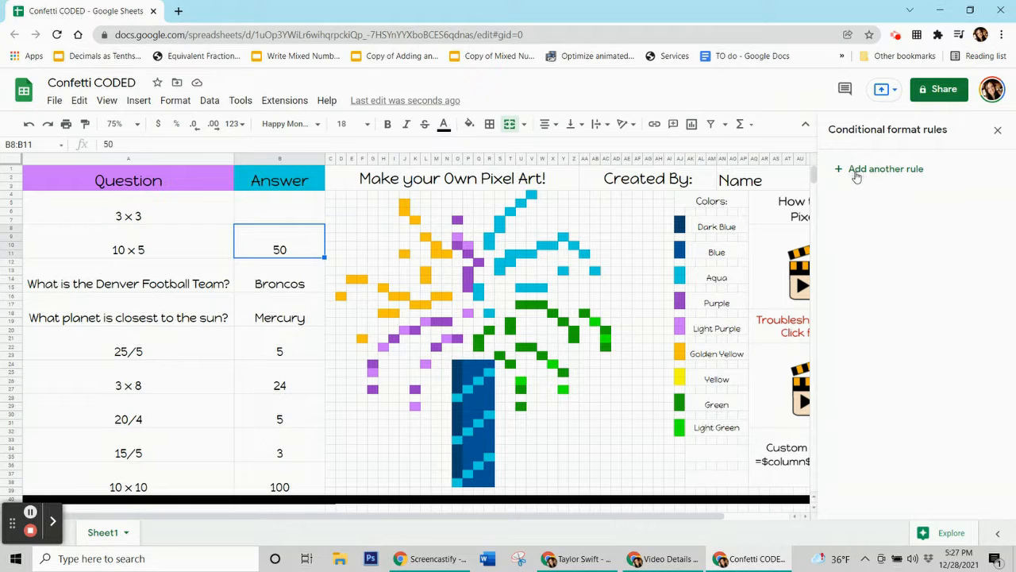
Open conditional formatting to add a rule for the second answer range B8:B11.
click(171, 101)
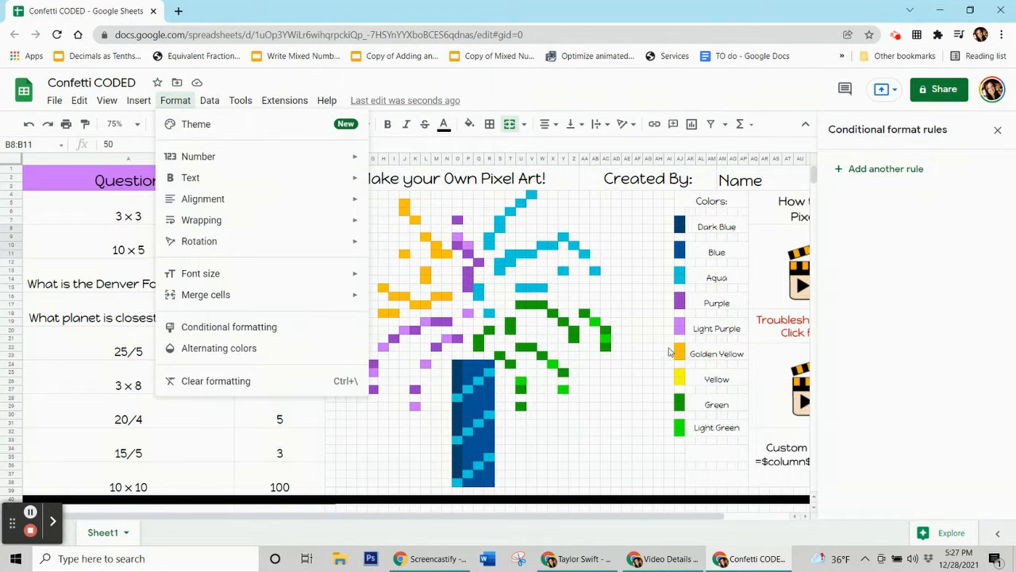
click(889, 347)
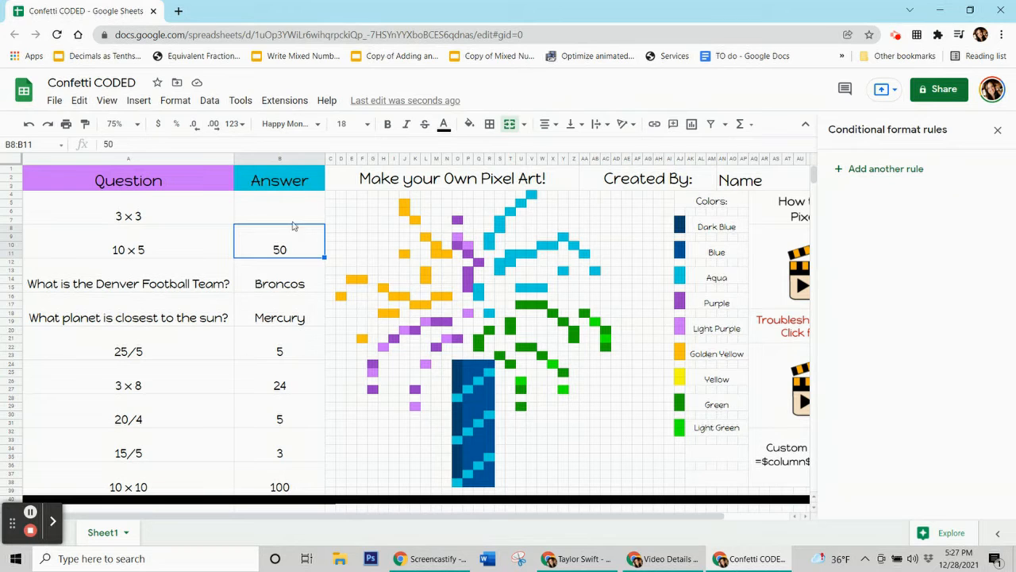
click(866, 174)
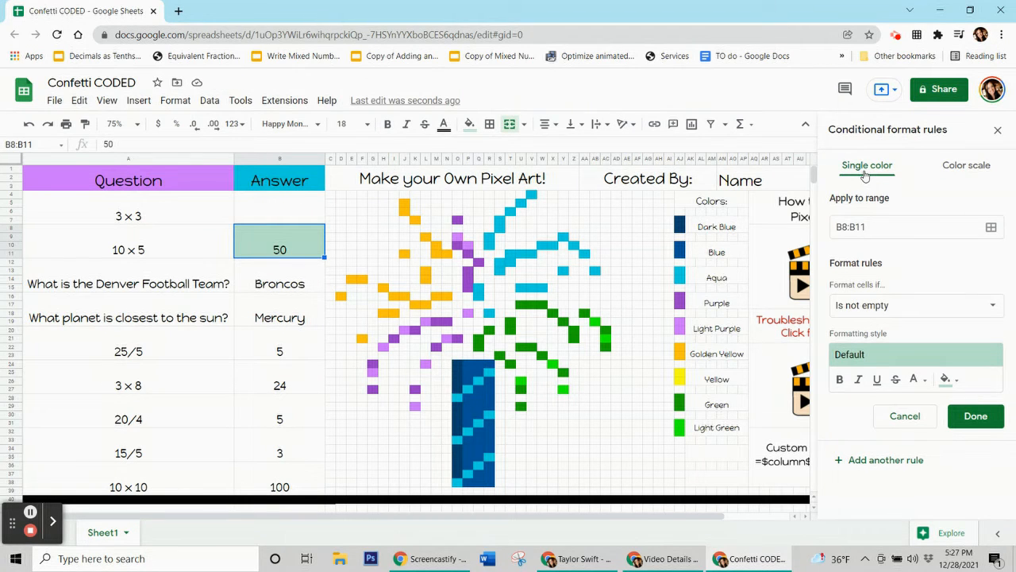
Set the new rule's fill to green and its custom formula to =$b$8=50.
click(949, 380)
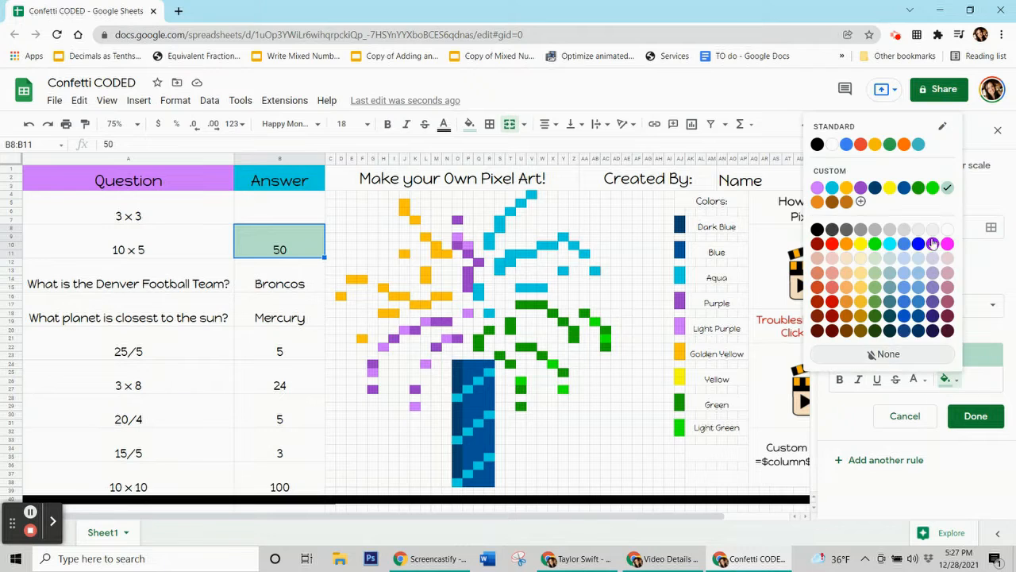
click(934, 189)
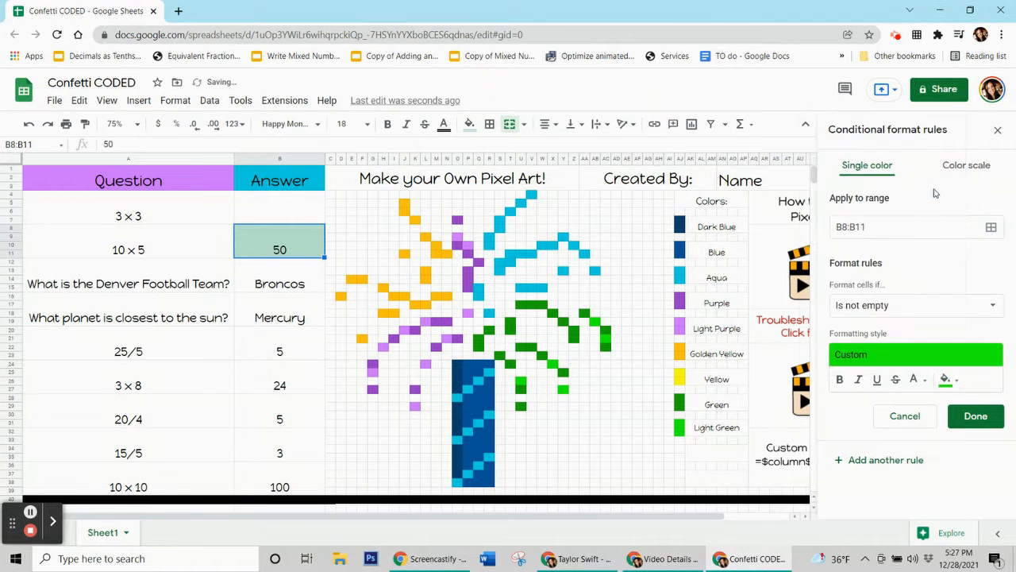
click(882, 311)
scroll(870, 413, down, 3)
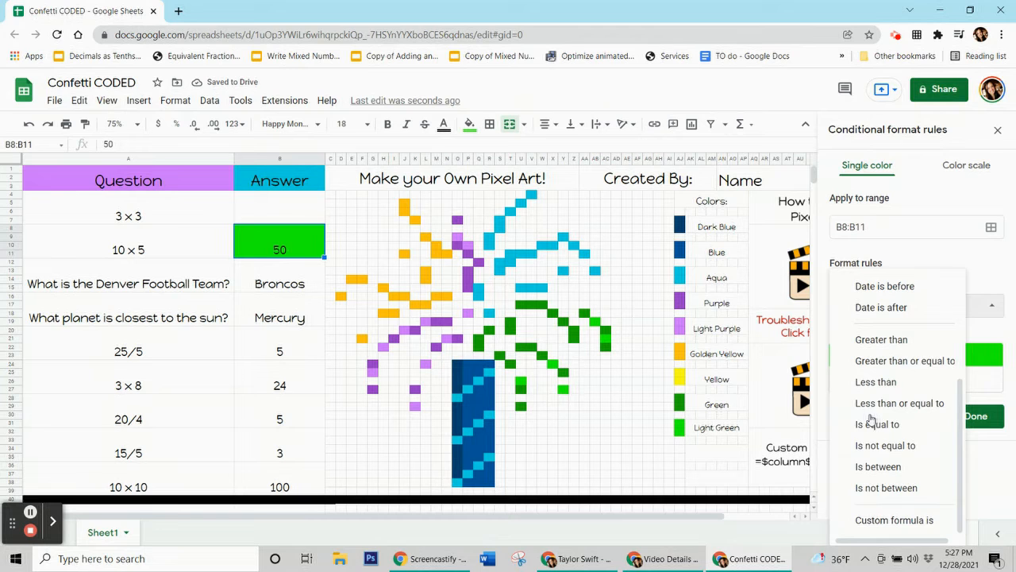
click(882, 519)
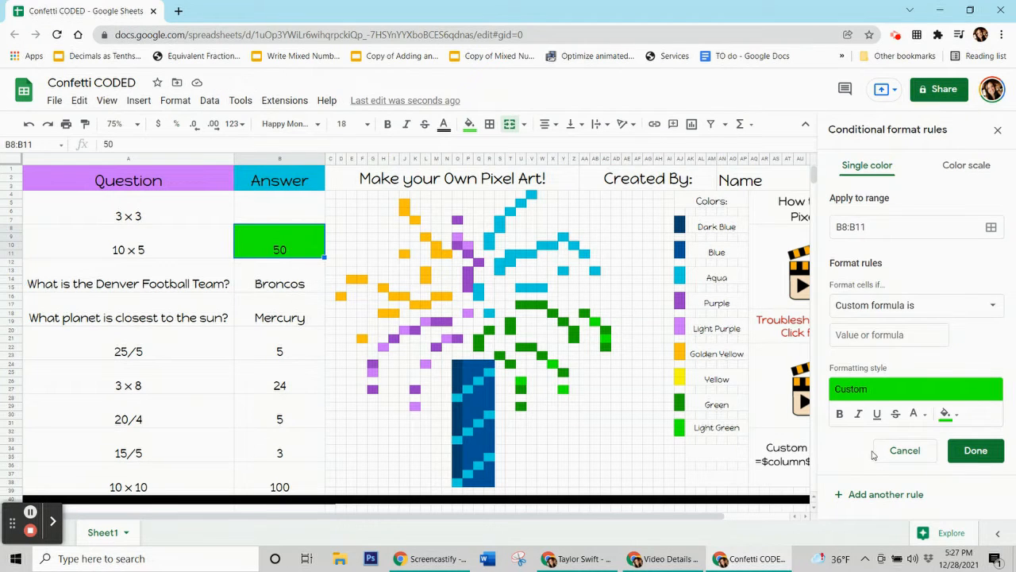
click(869, 338)
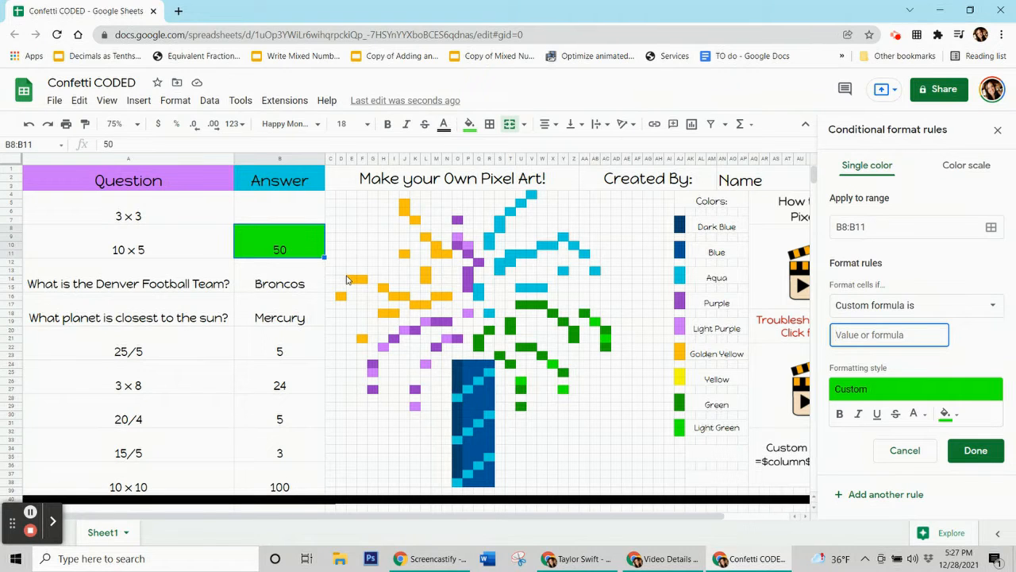
text(=$b$8=)
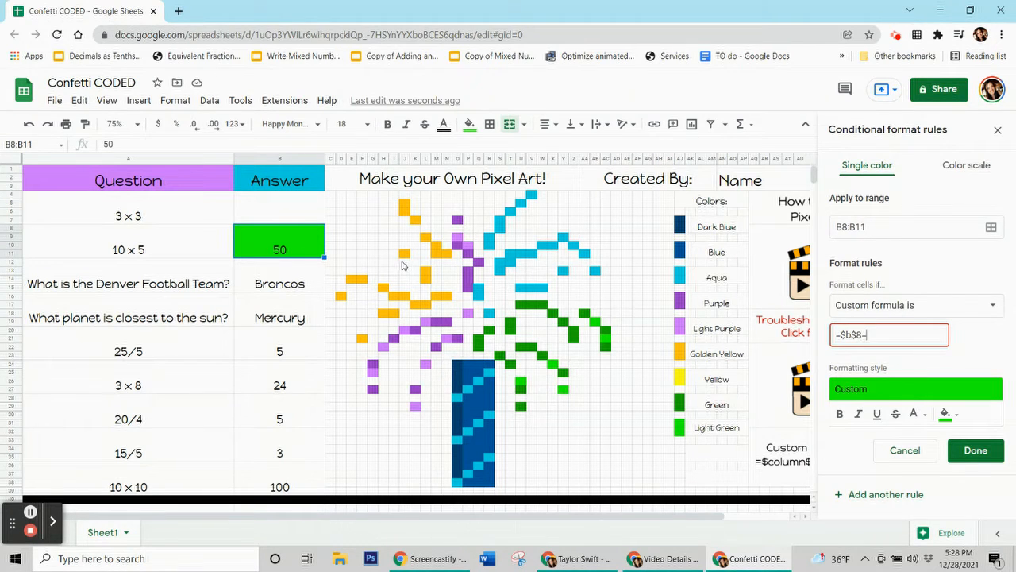
text(50)
Extend the rule's range to the green pixels U26, Y27, X24, AC21 and AB19 and save the rule.
click(991, 227)
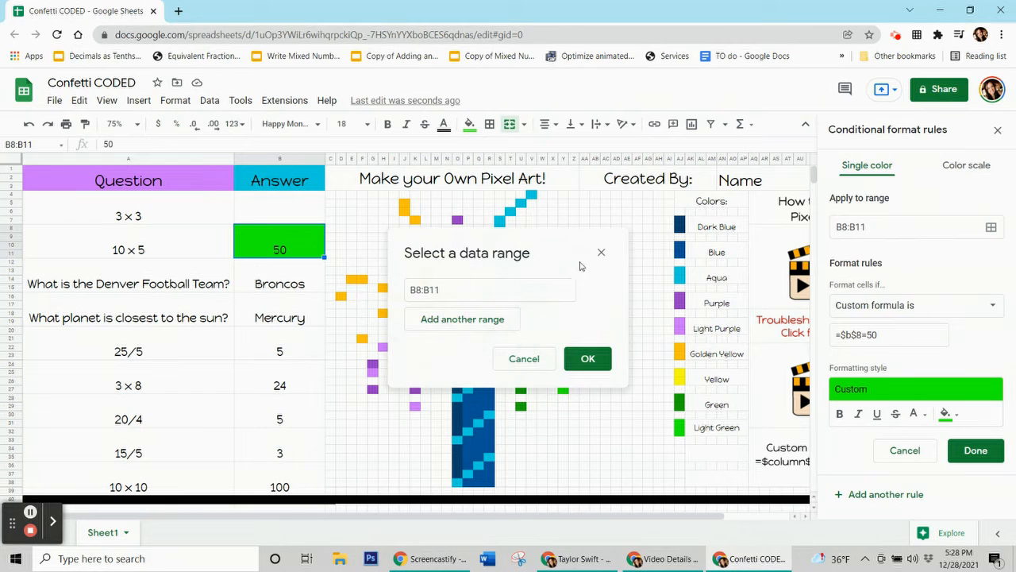
drag(559, 249, 181, 161)
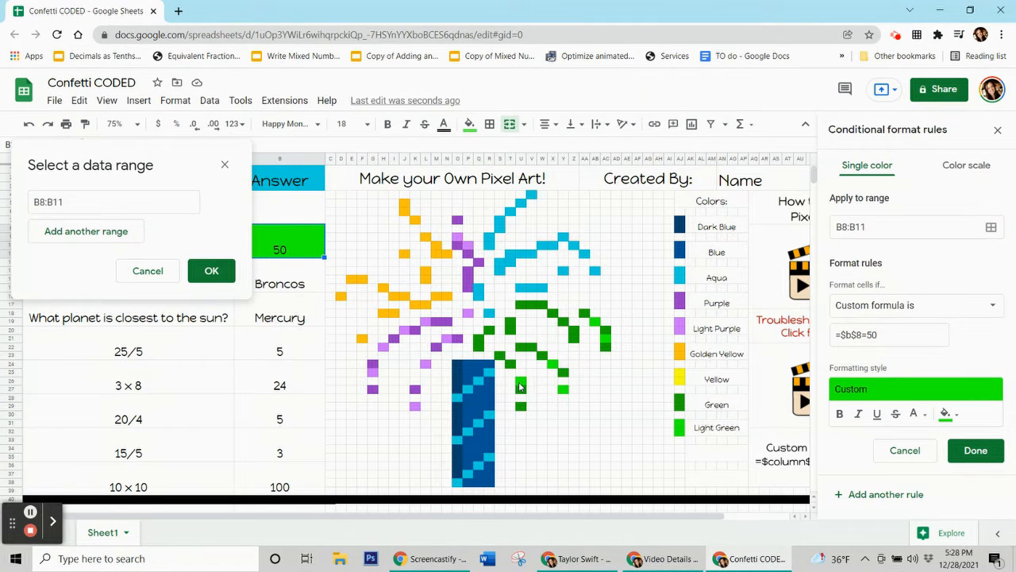
ctrl+click(563, 390)
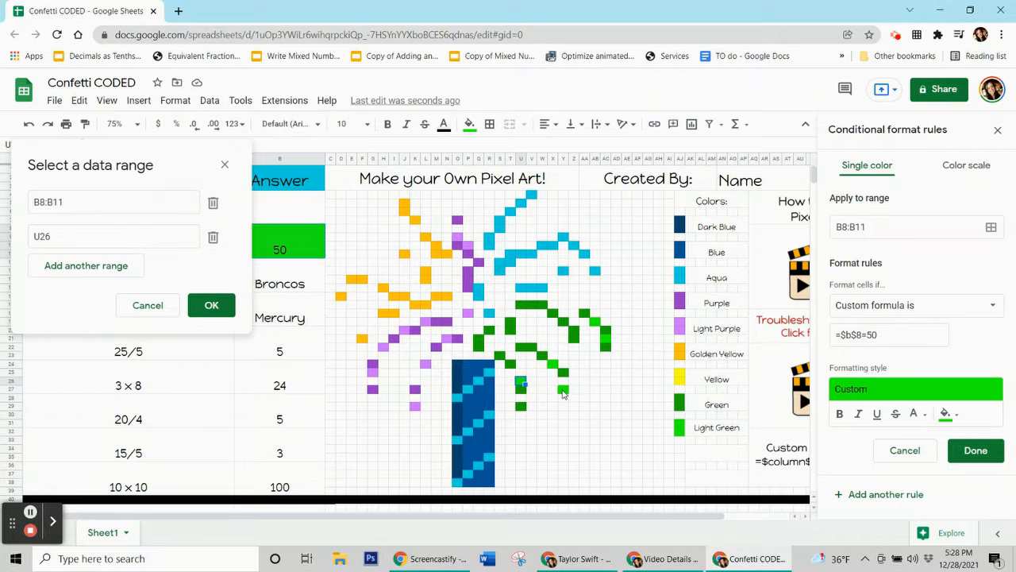
ctrl+click(555, 365)
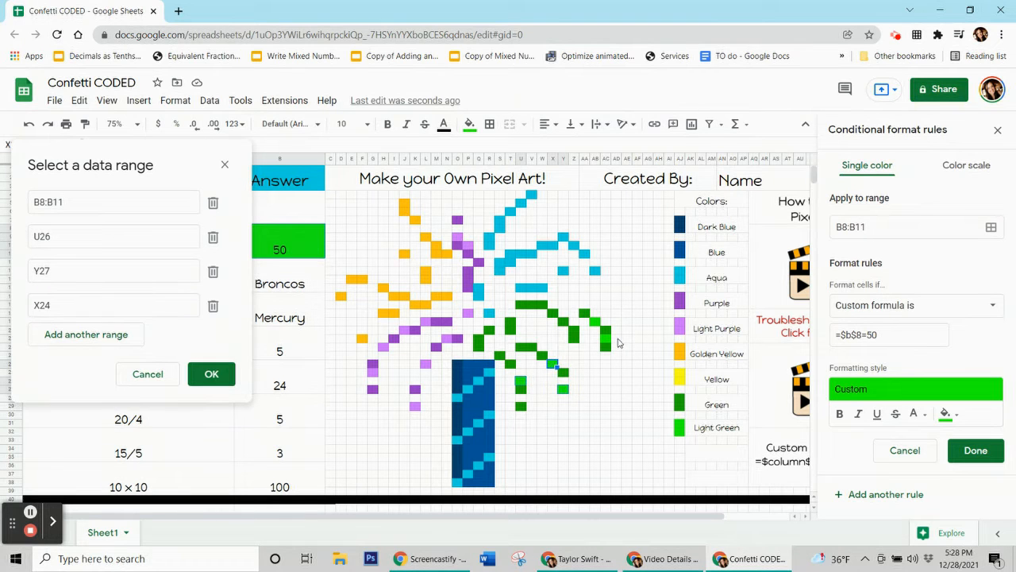
ctrl+click(605, 340)
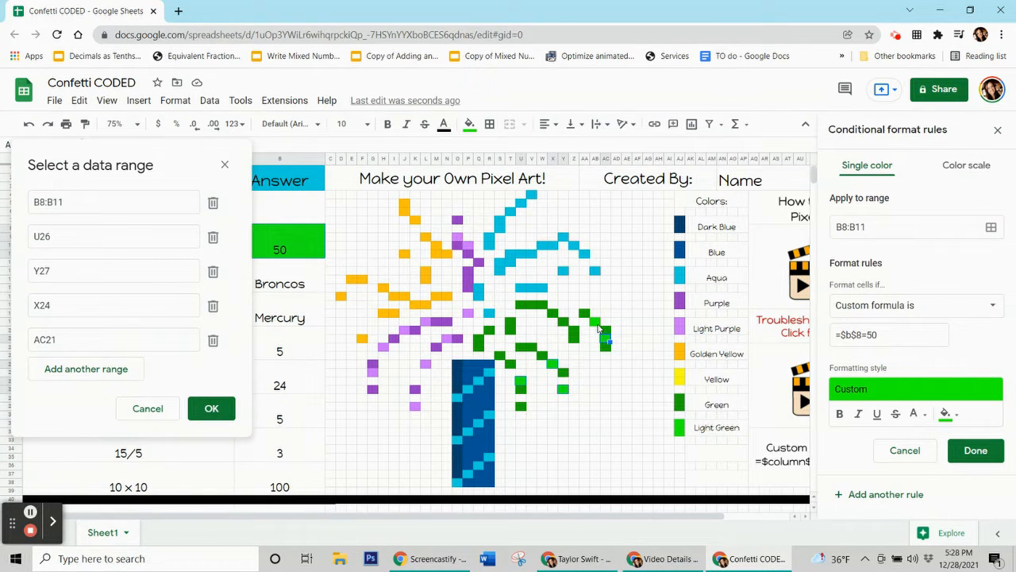
ctrl+click(597, 324)
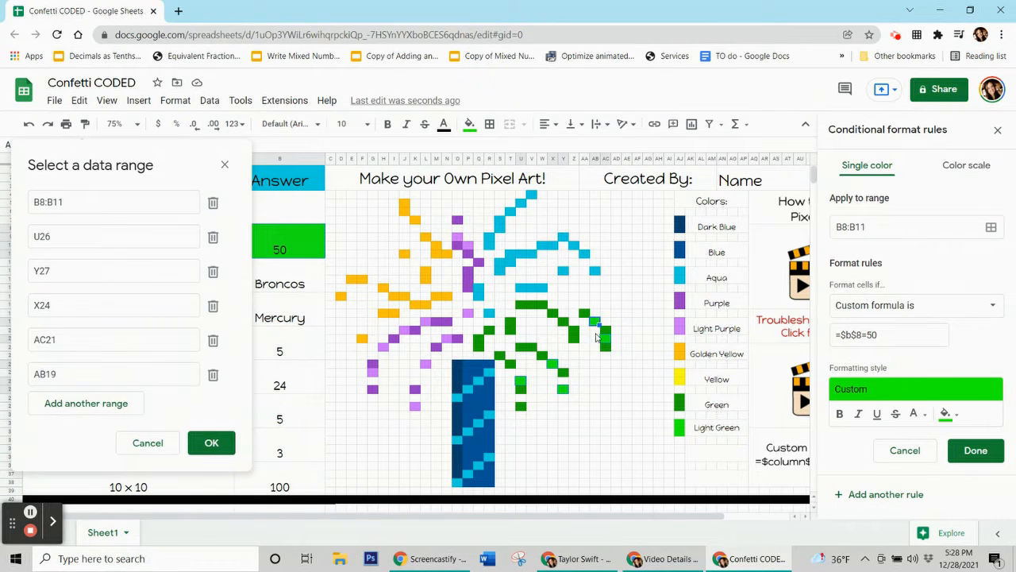
ctrl+click(627, 392)
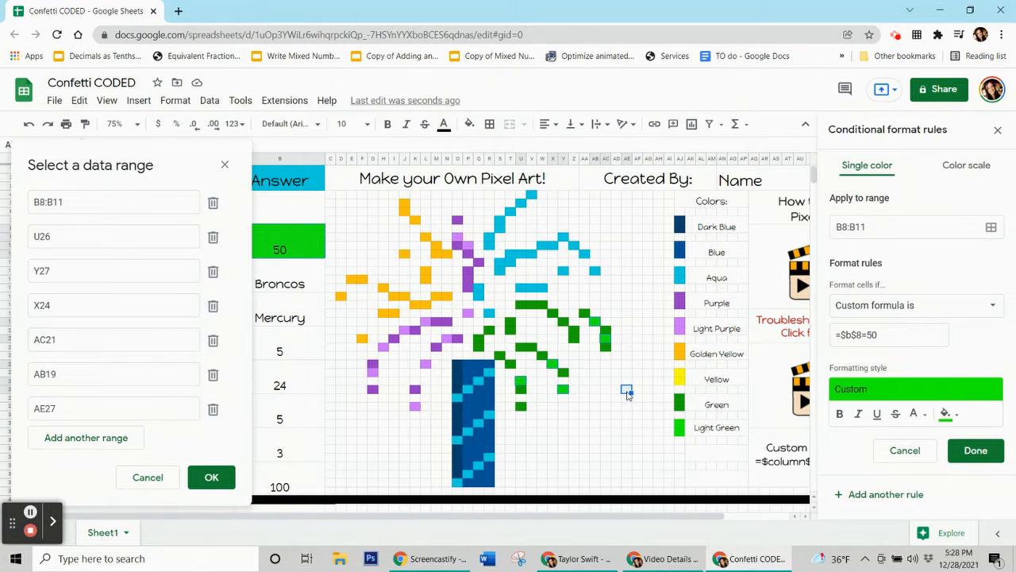
key(ctrl+z)
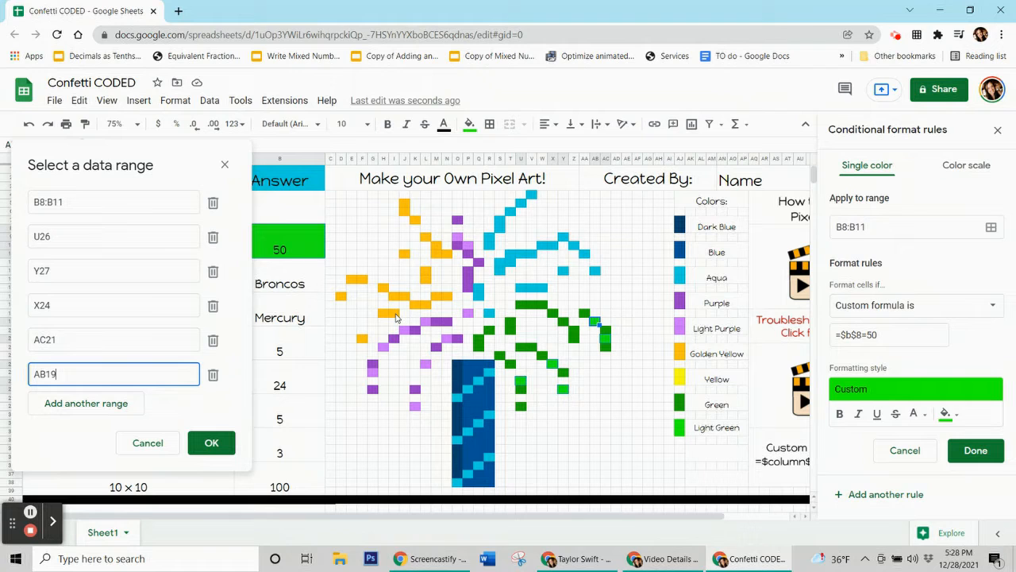
click(225, 442)
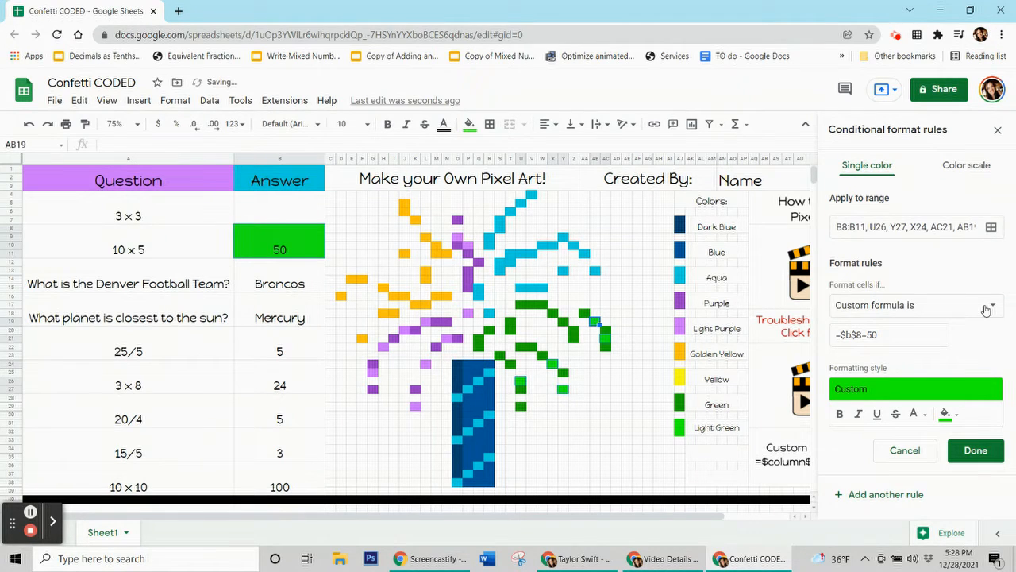
click(975, 451)
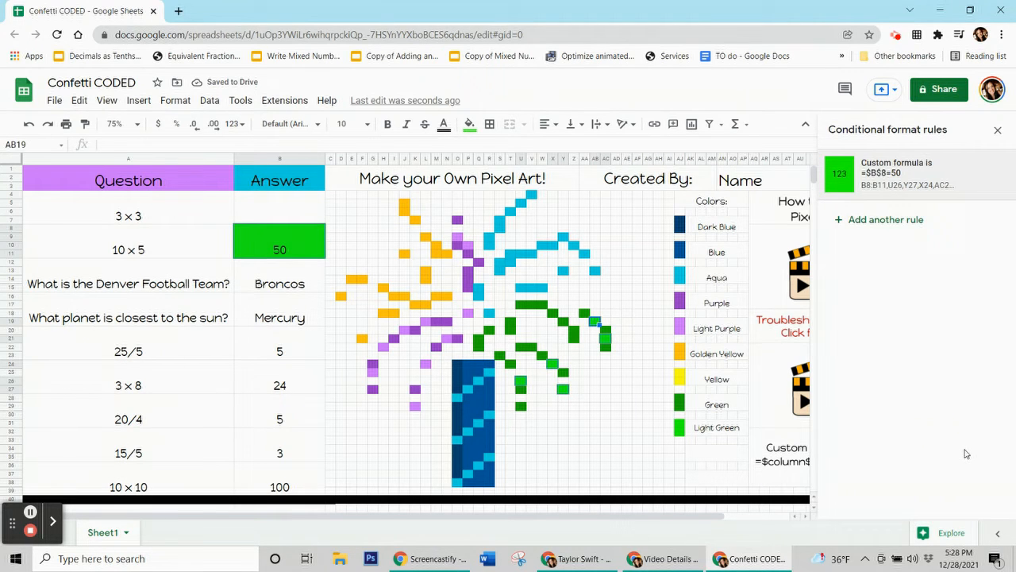
Reset the fill colour of the selected pixel AB19.
click(470, 124)
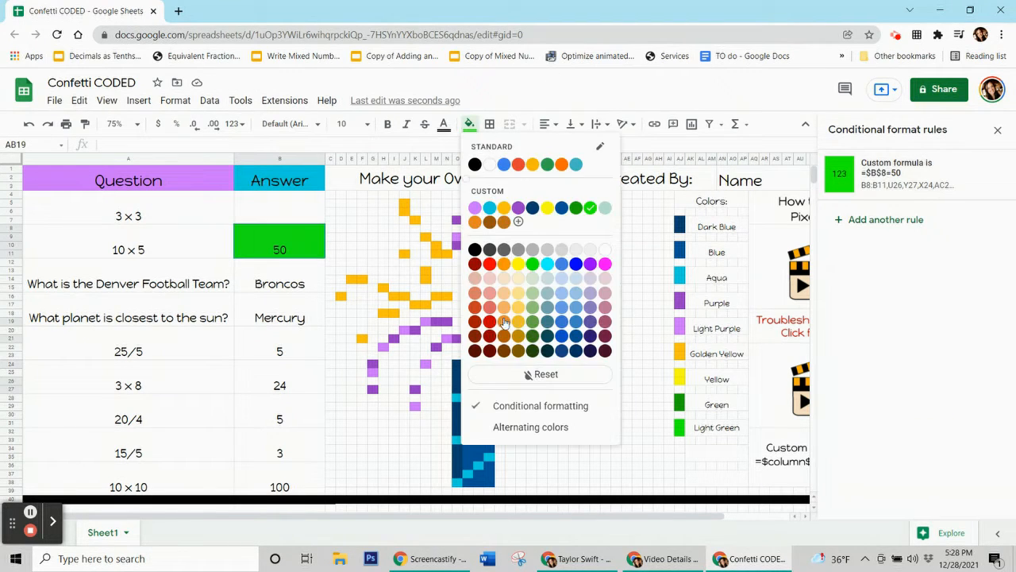
click(536, 374)
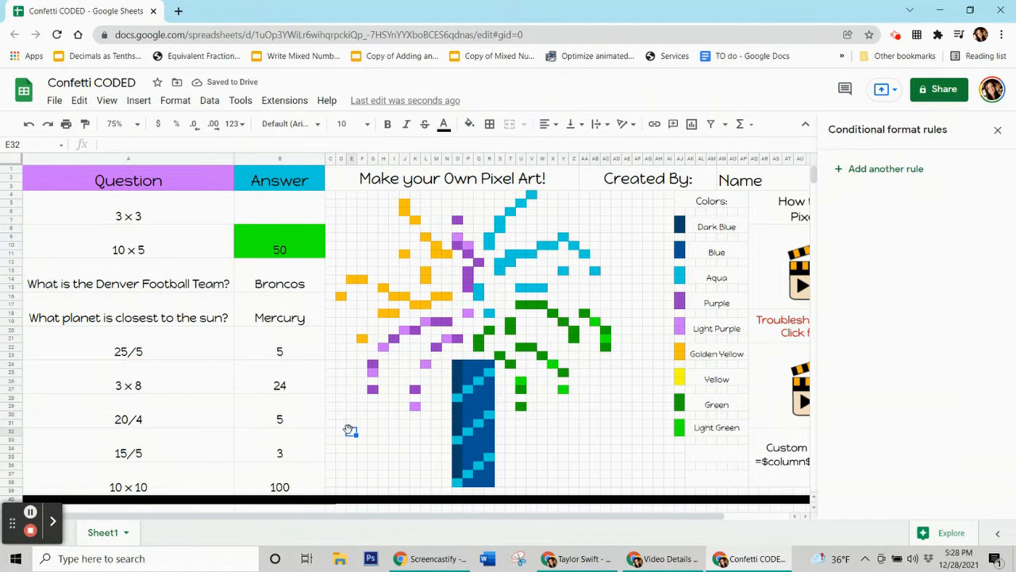
Test the rules by entering 9 and 50 in the first two answer cells and clearing both cells.
click(286, 249)
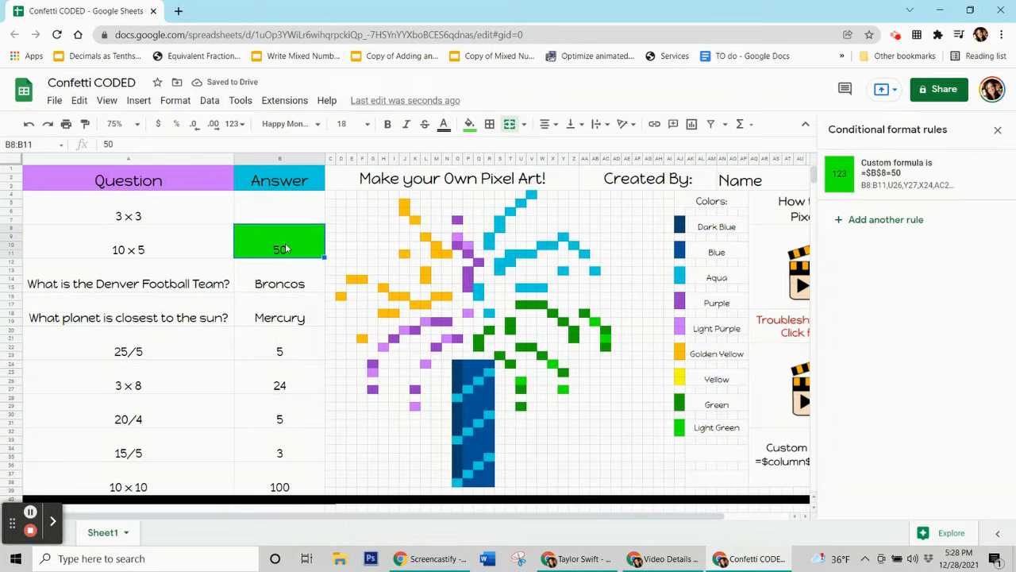
key(Delete)
click(266, 212)
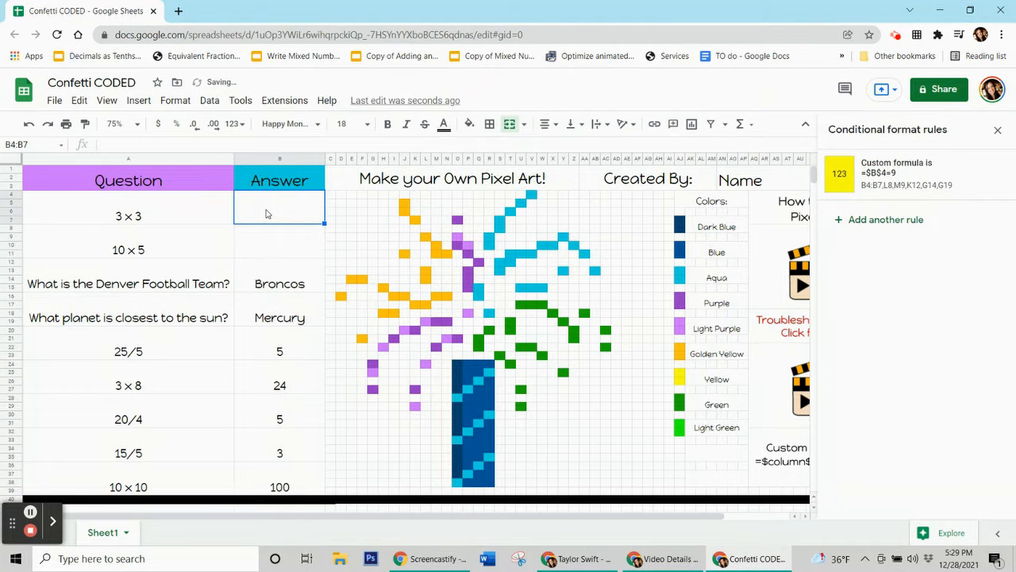
text(9)
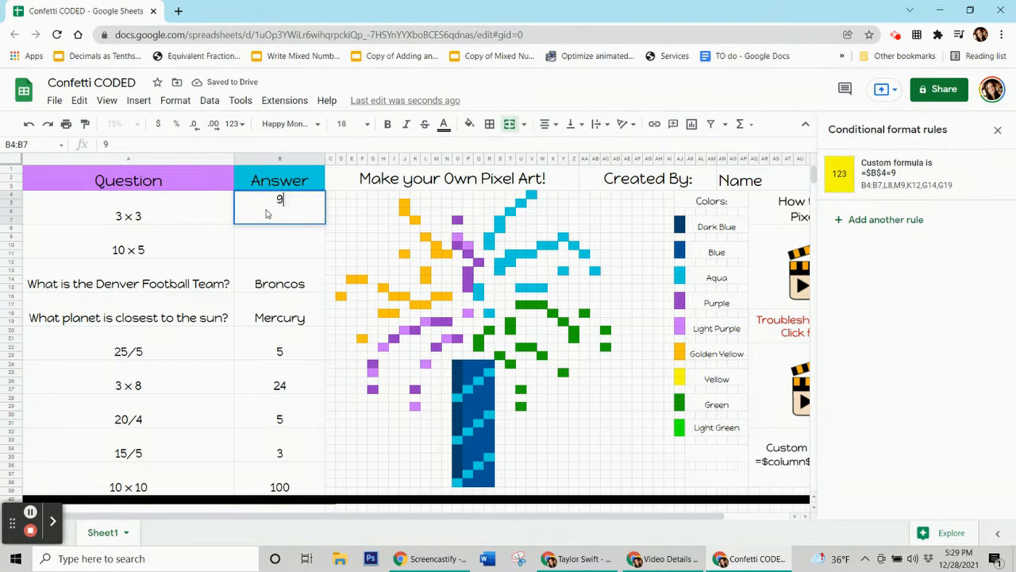
key(Return)
text(50)
key(Return)
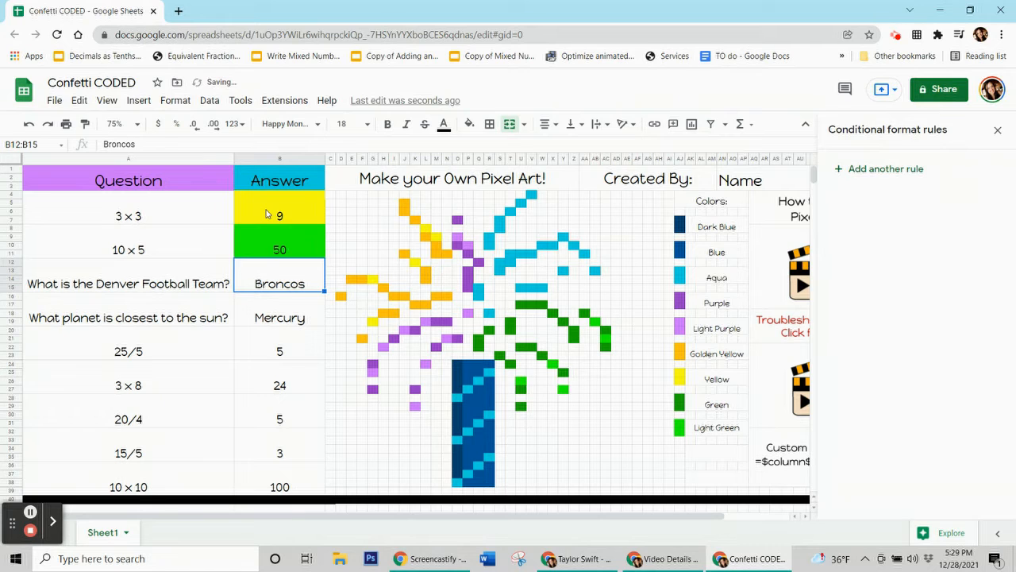
key(Up)
key(Delete)
key(Up)
key(Delete)
key(Down)
key(Down)
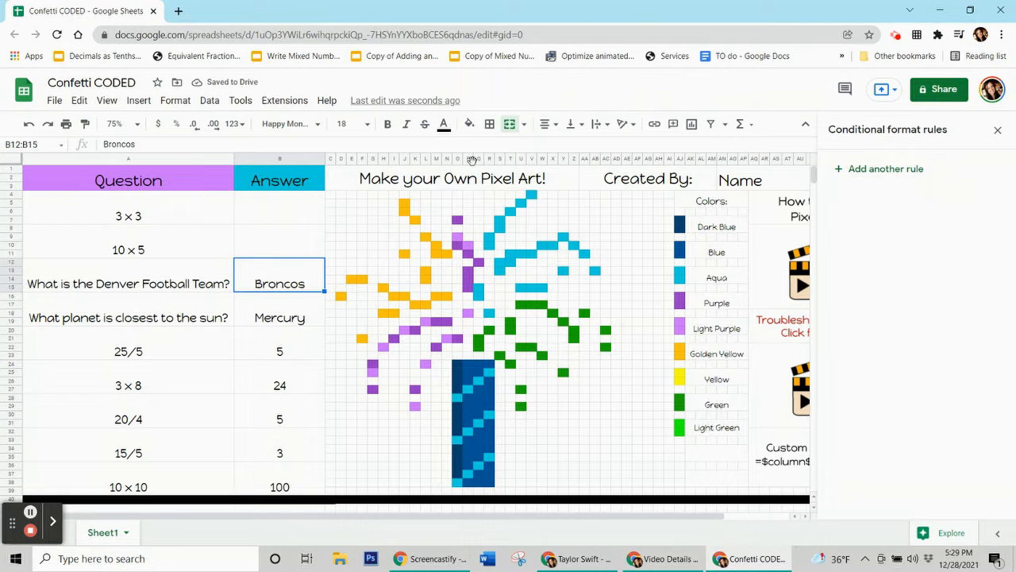
Fill pixel O9 with the light purple custom colour.
click(458, 237)
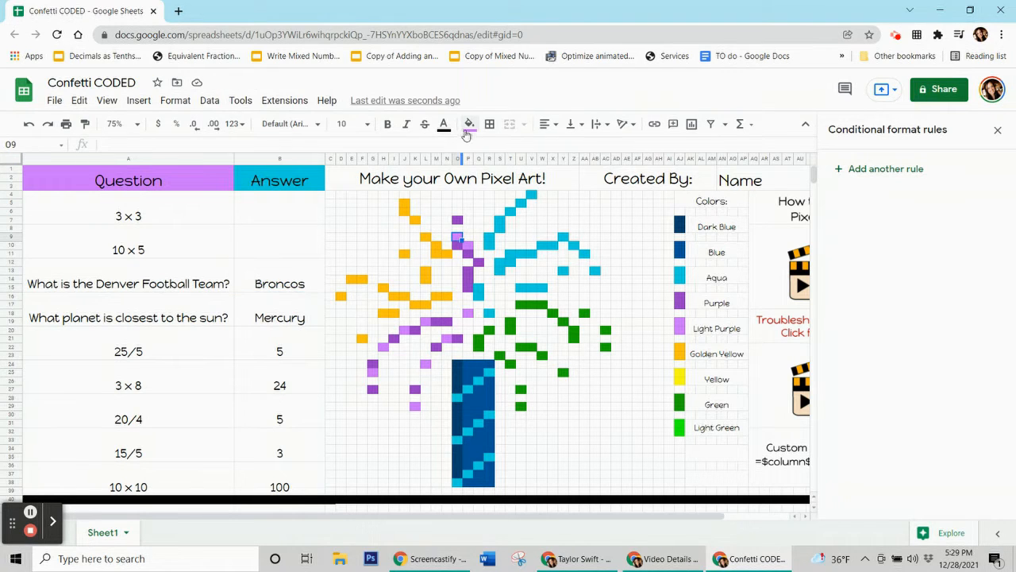
click(469, 124)
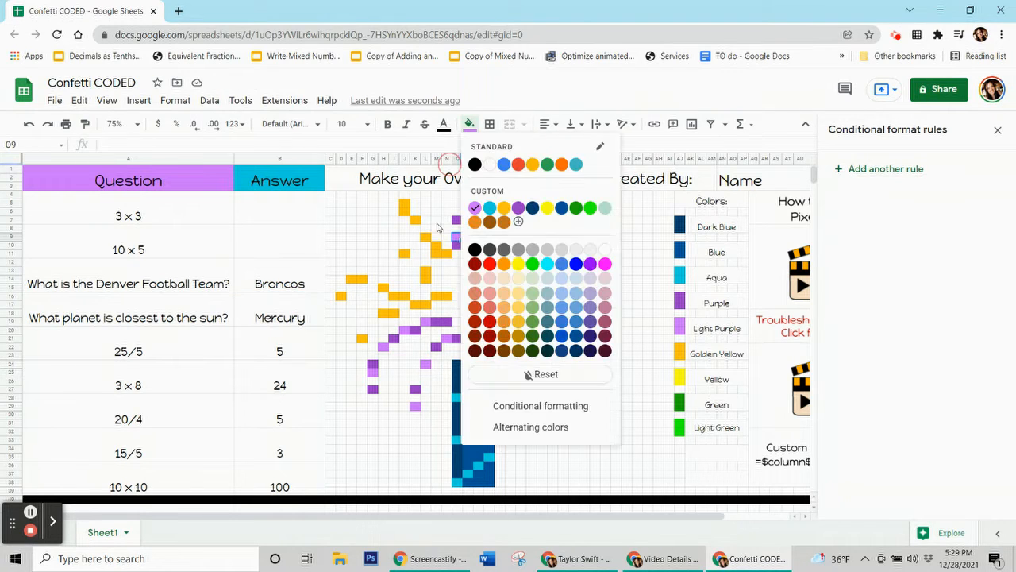
click(475, 209)
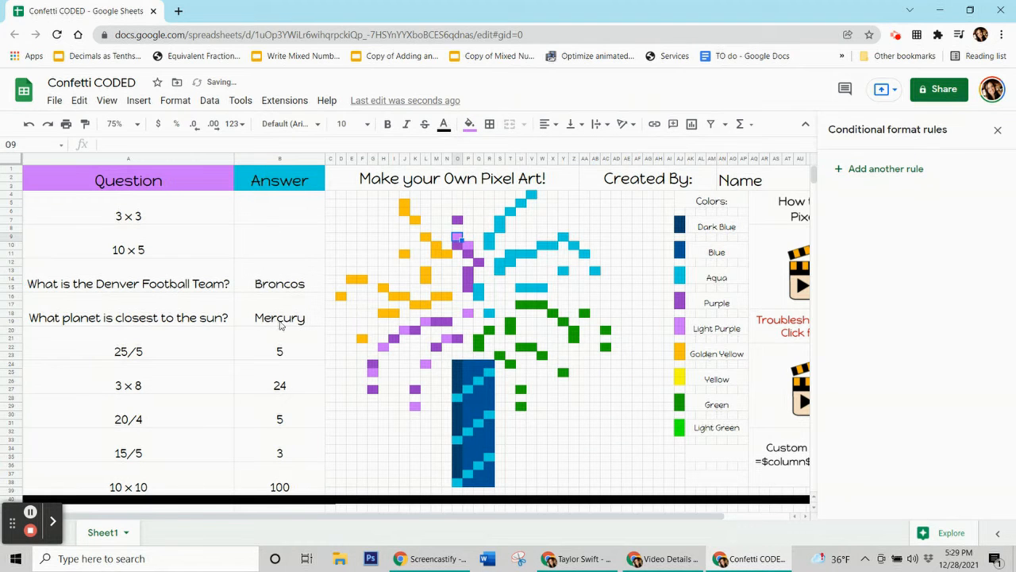
Add a new rule for range B12:B15 with a light purple fill and a custom formula condition.
click(275, 278)
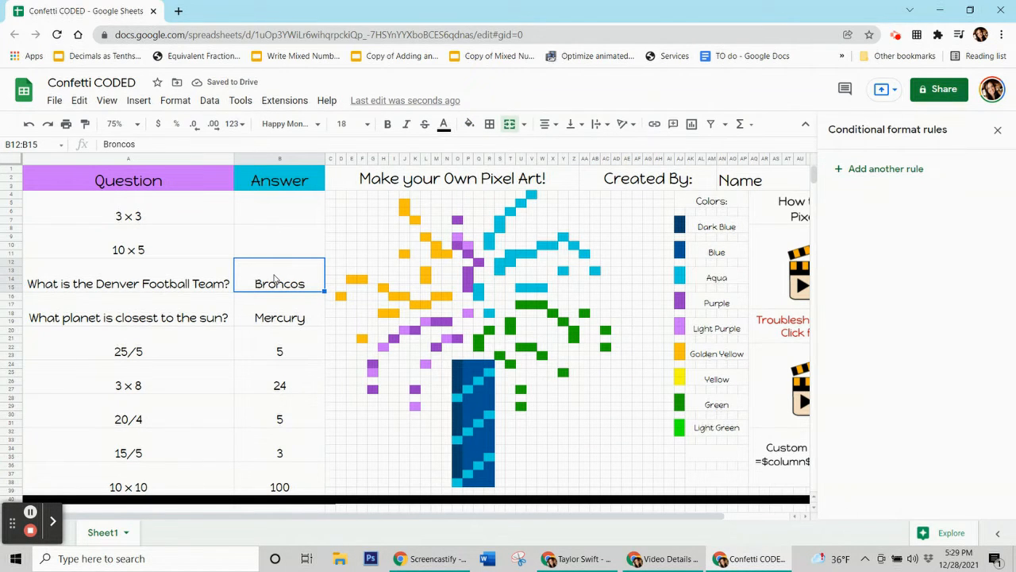
click(873, 169)
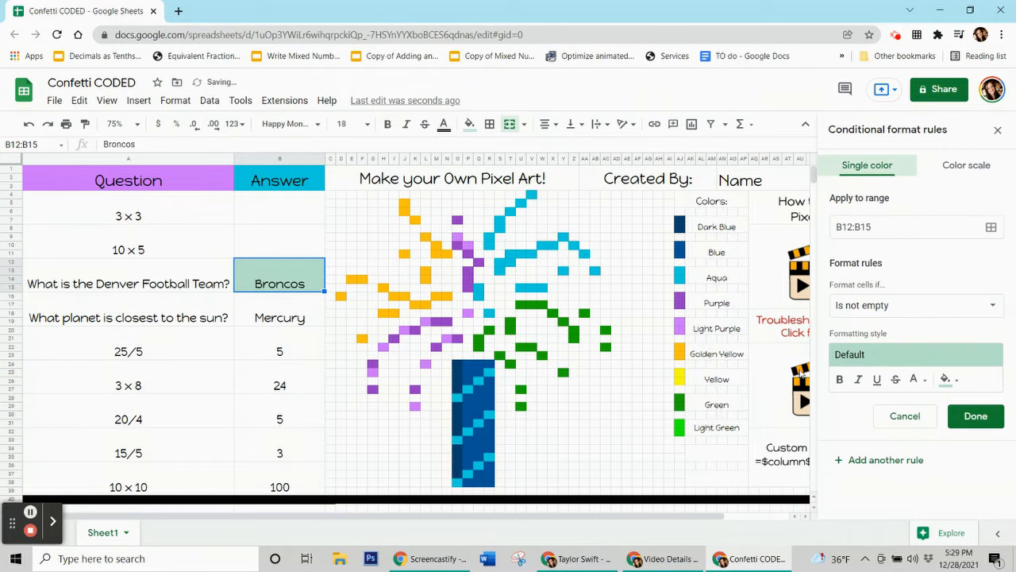
click(953, 382)
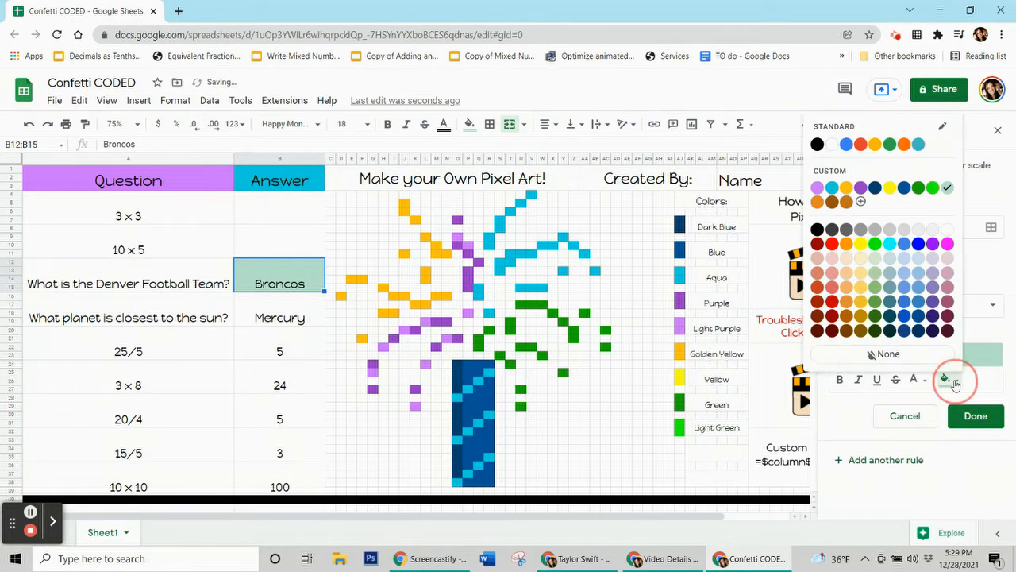
click(818, 189)
click(866, 308)
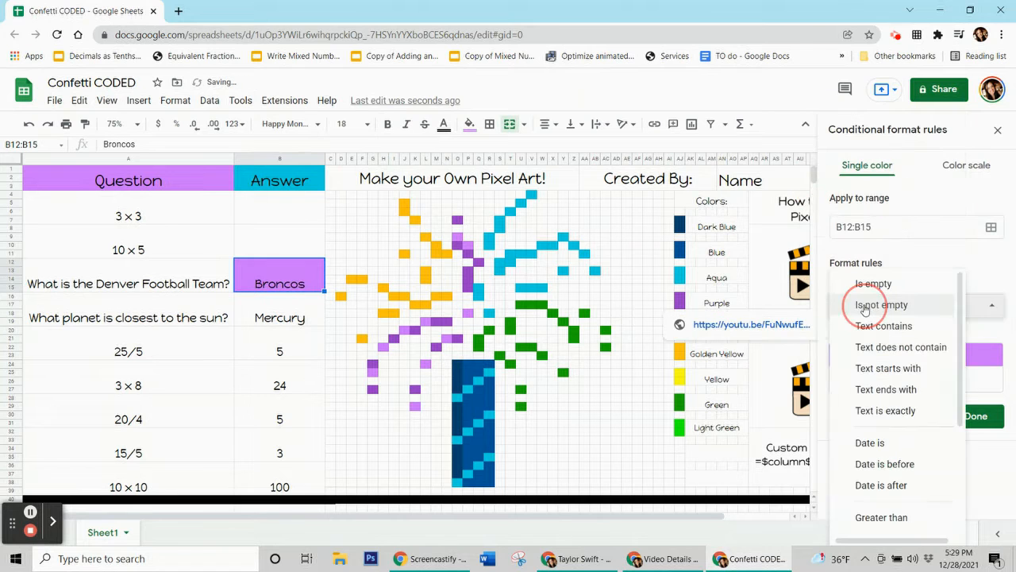
scroll(869, 334, down, 3)
click(878, 520)
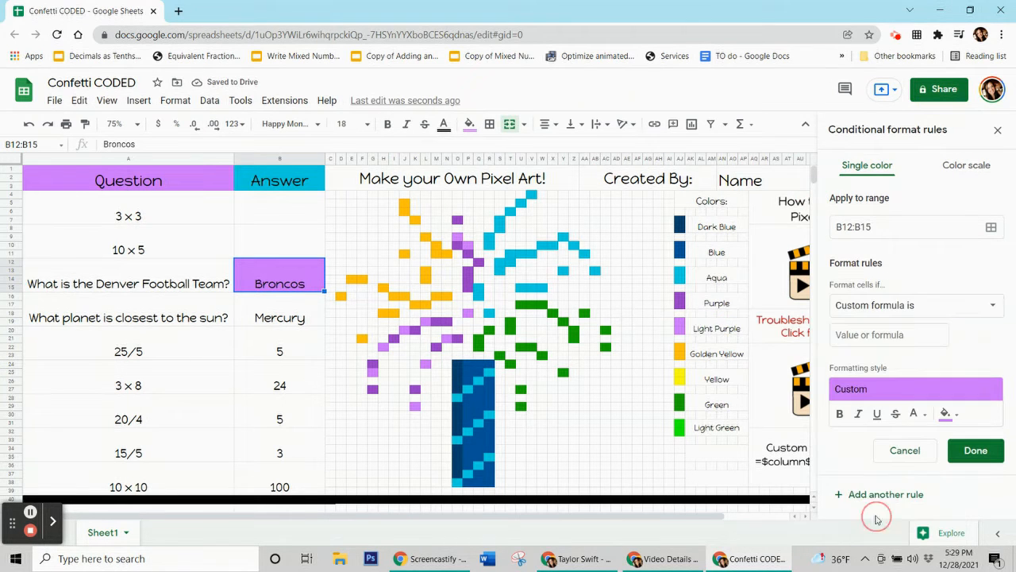
Enter the custom formula =$b$12="Broncos" for the rule.
click(862, 335)
text(=)
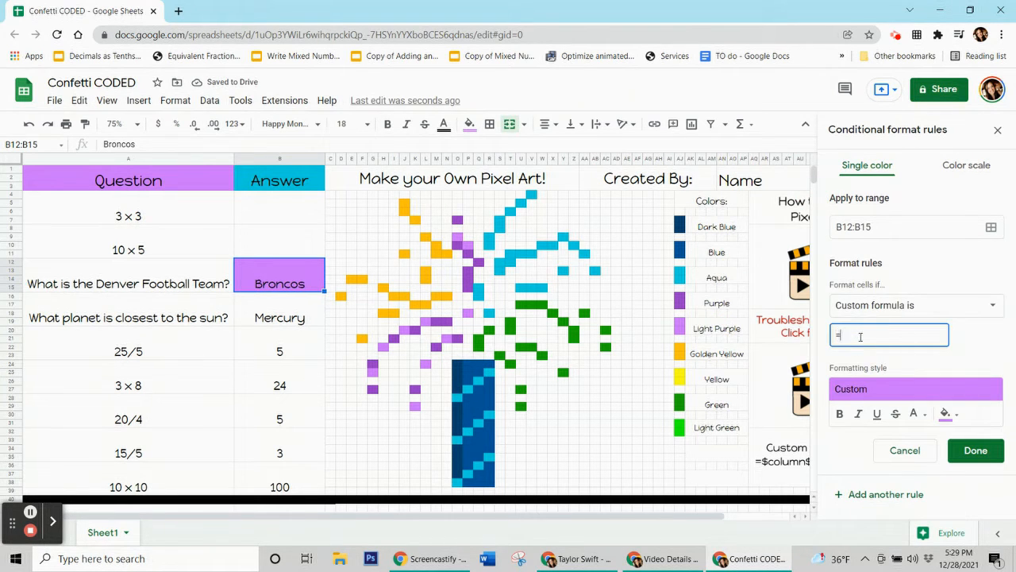
text($b$12=Broncos)
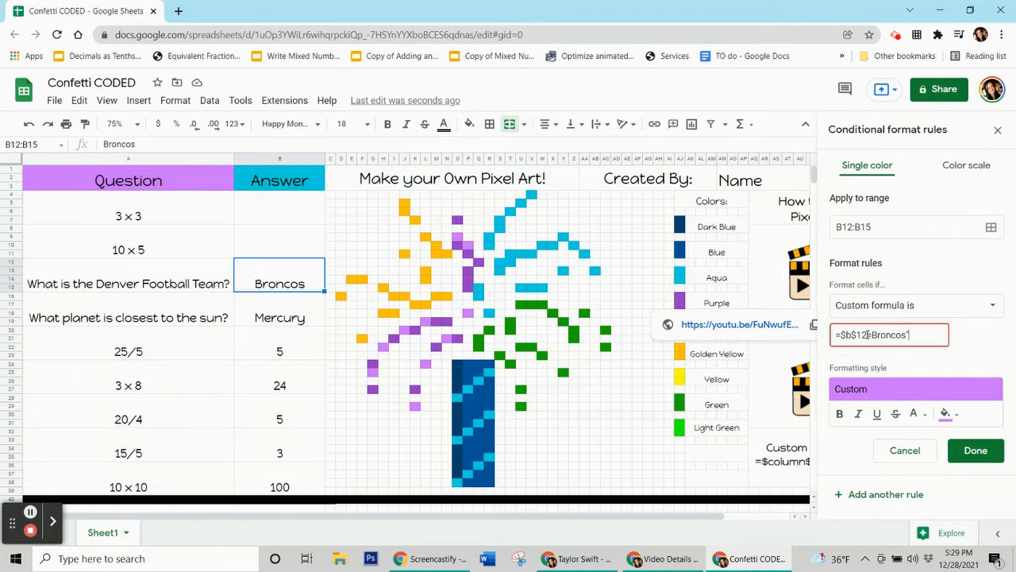
text(')
key(BackSpace)
text(")
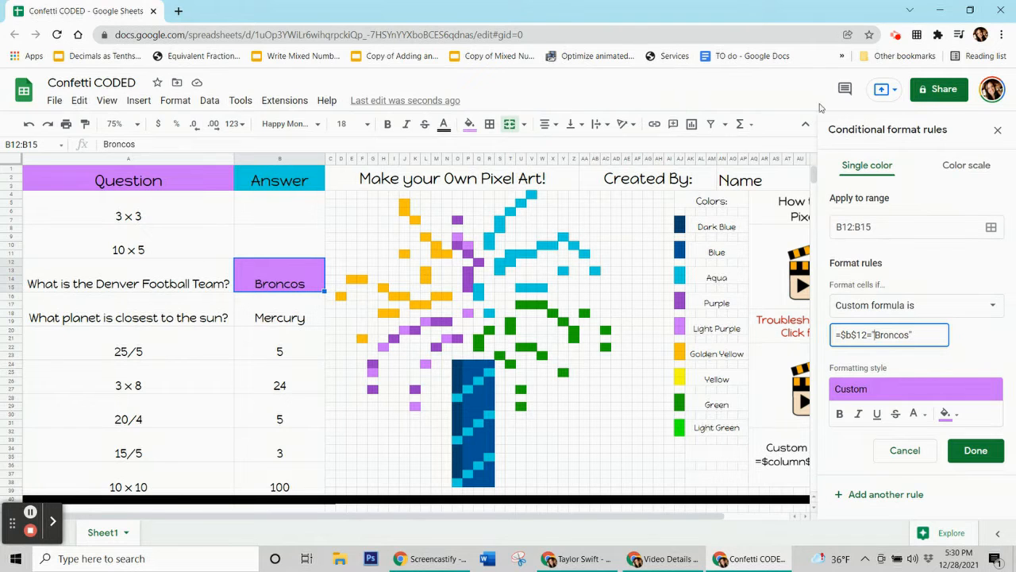
Add the light purple pixels O9, P10, P18, L19, J20, H22, G25, K29, L24 and N21 to the Broncos rule's range and save the rule.
click(991, 230)
drag(533, 235, 151, 133)
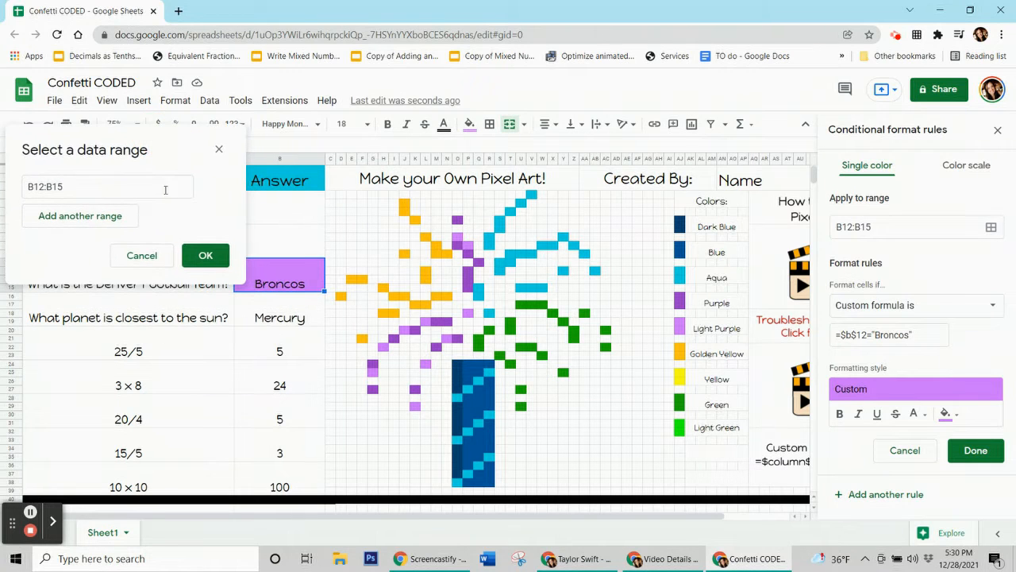
ctrl+click(458, 238)
ctrl+click(468, 246)
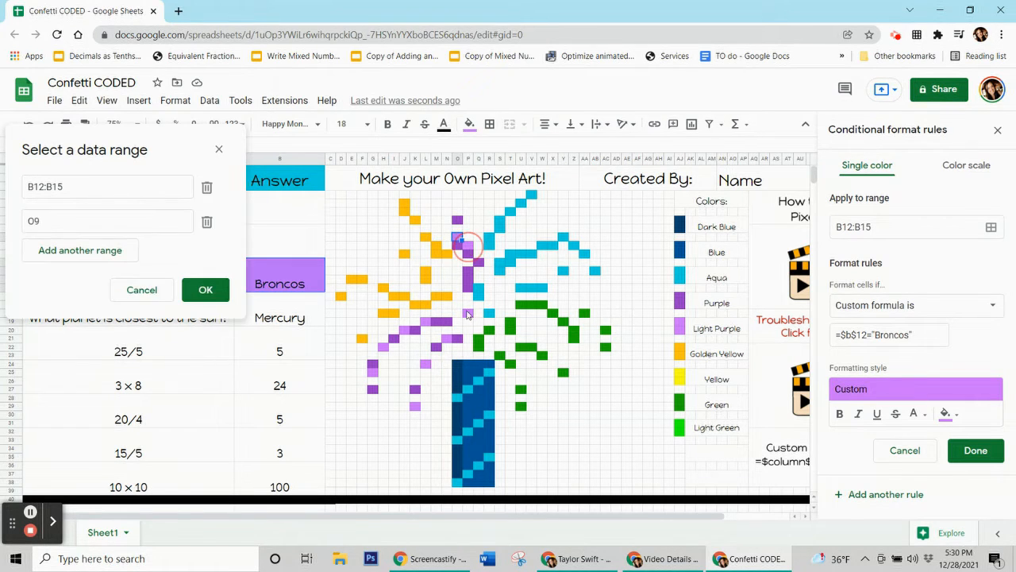
ctrl+click(467, 314)
ctrl+click(426, 323)
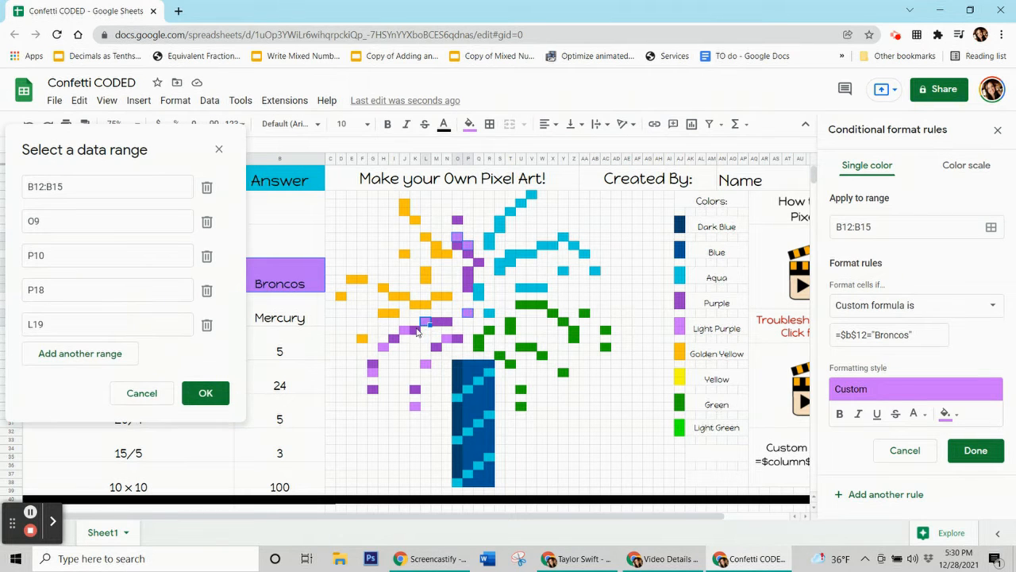
ctrl+click(405, 333)
ctrl+click(384, 349)
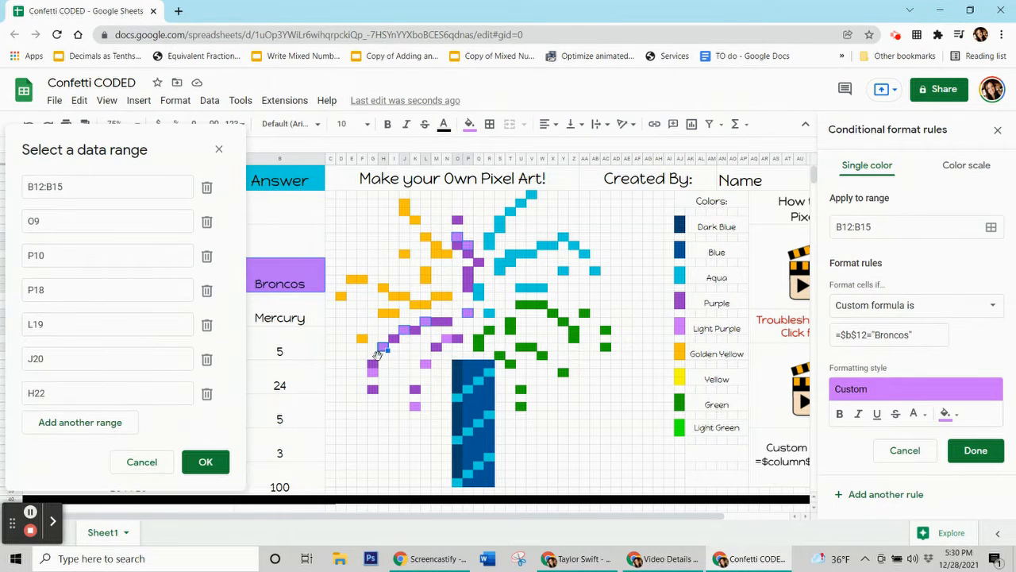
ctrl+click(373, 373)
ctrl+click(415, 406)
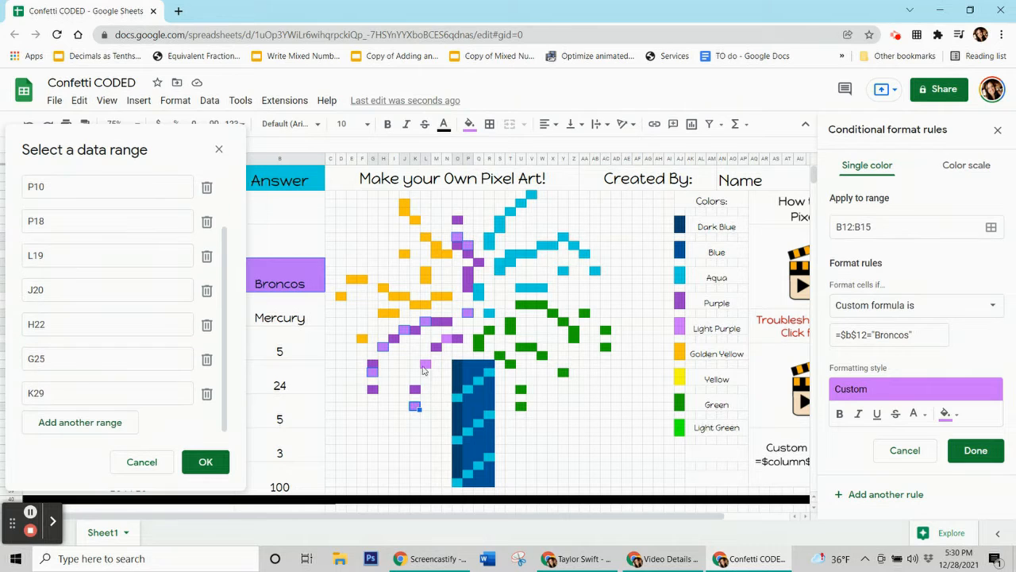
ctrl+click(426, 366)
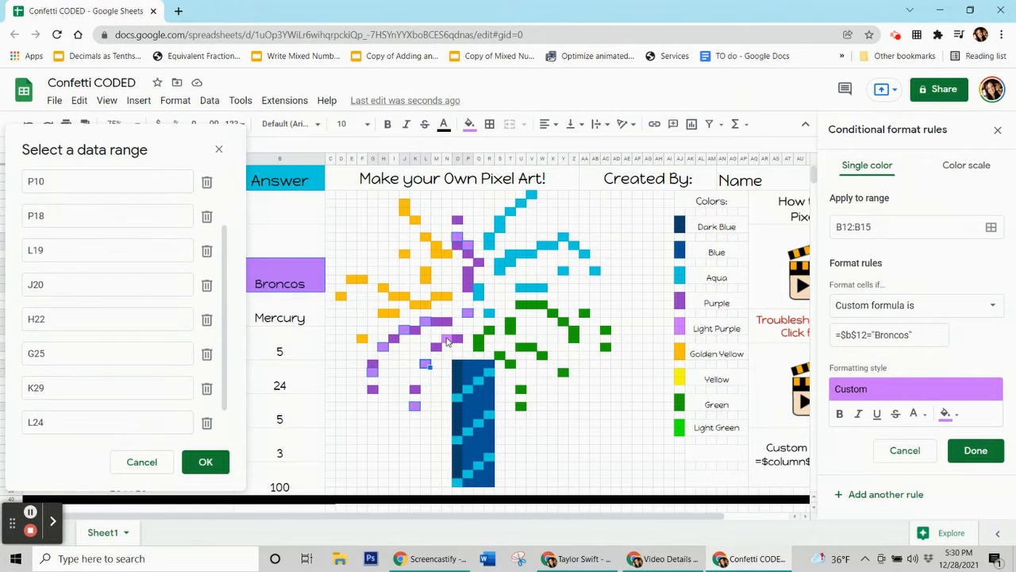
click(447, 340)
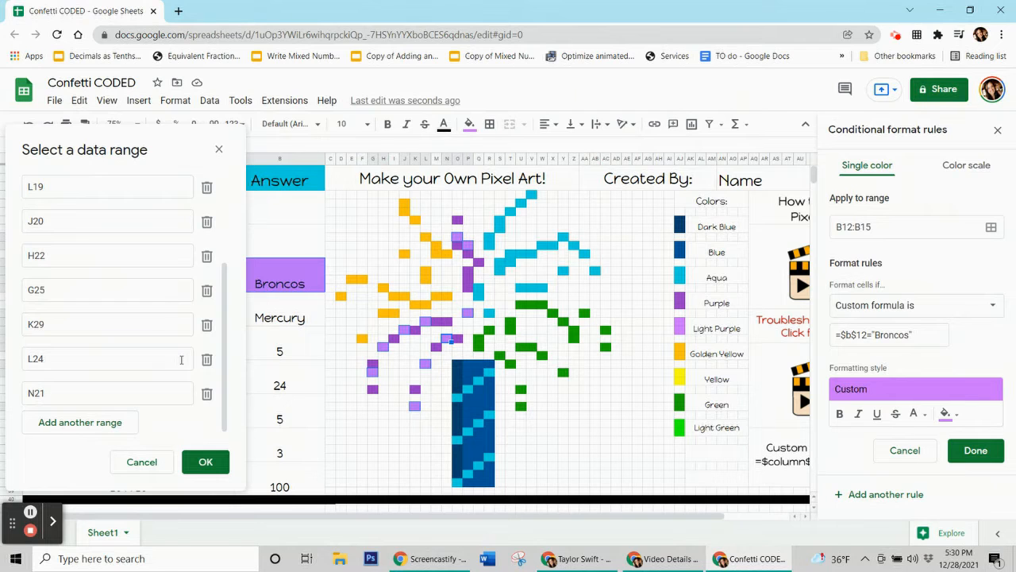
click(206, 461)
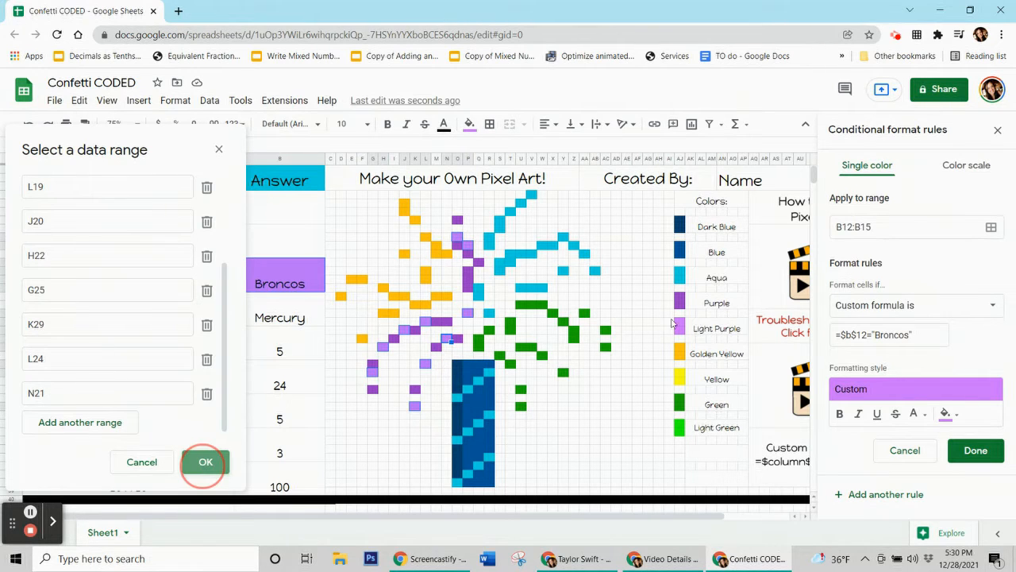
click(976, 450)
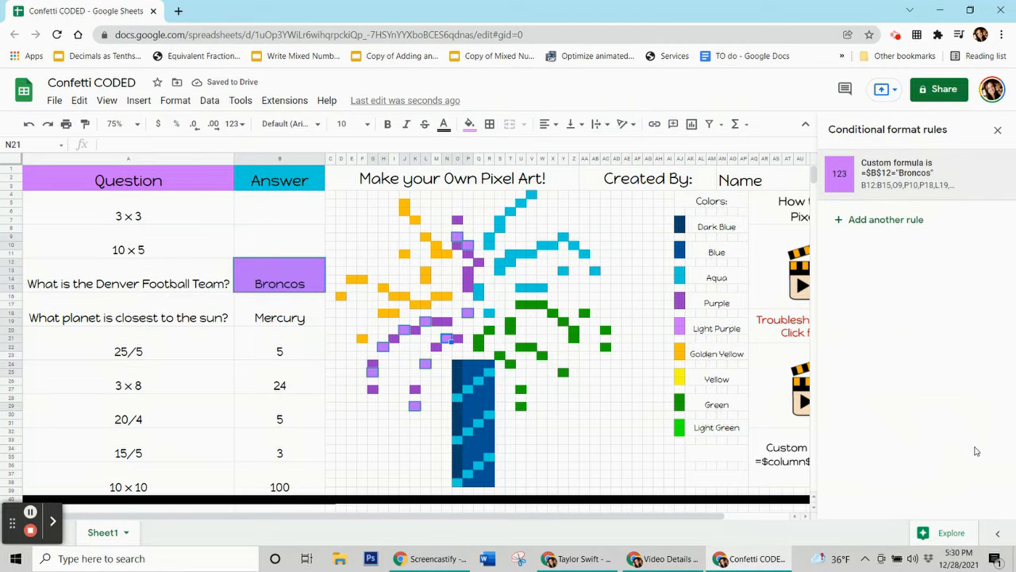
Test the rules by entering 9, 50 and Broncos in the first three answer cells, then clearing all three.
click(470, 124)
click(502, 375)
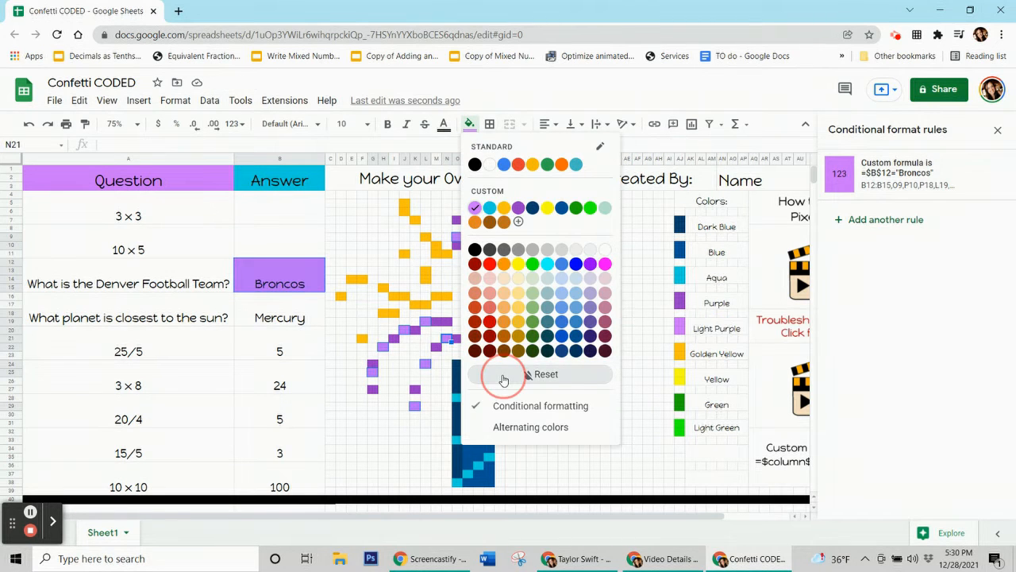
click(285, 274)
key(Delete)
click(259, 211)
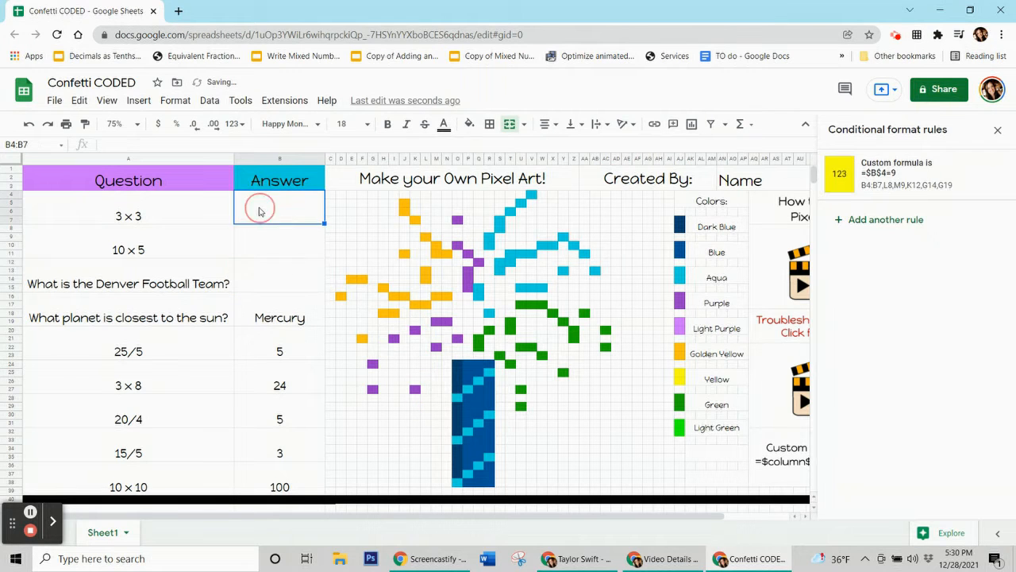
text(9)
key(Return)
text(50)
key(Return)
text(Broncos)
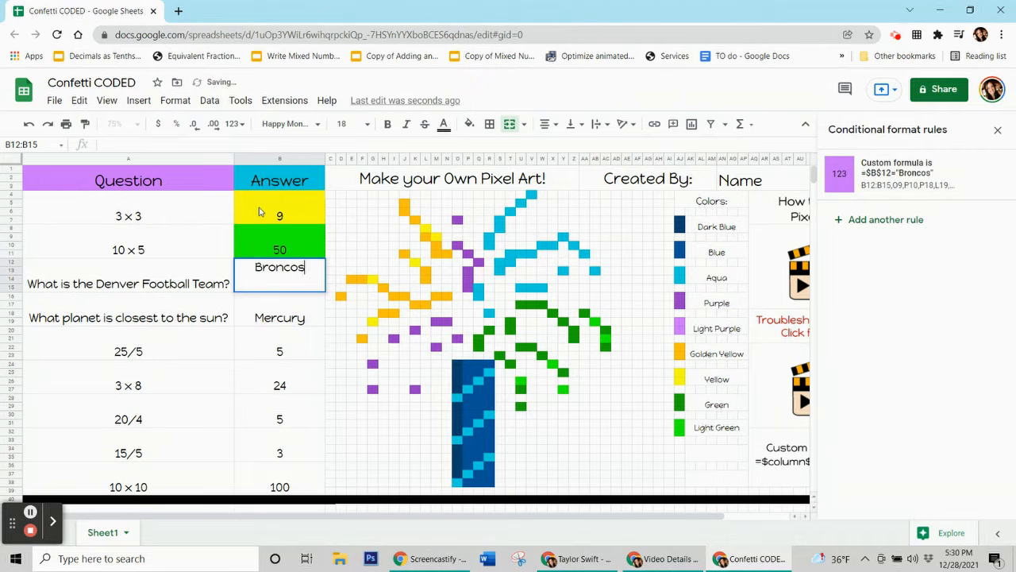
key(Return)
key(Up)
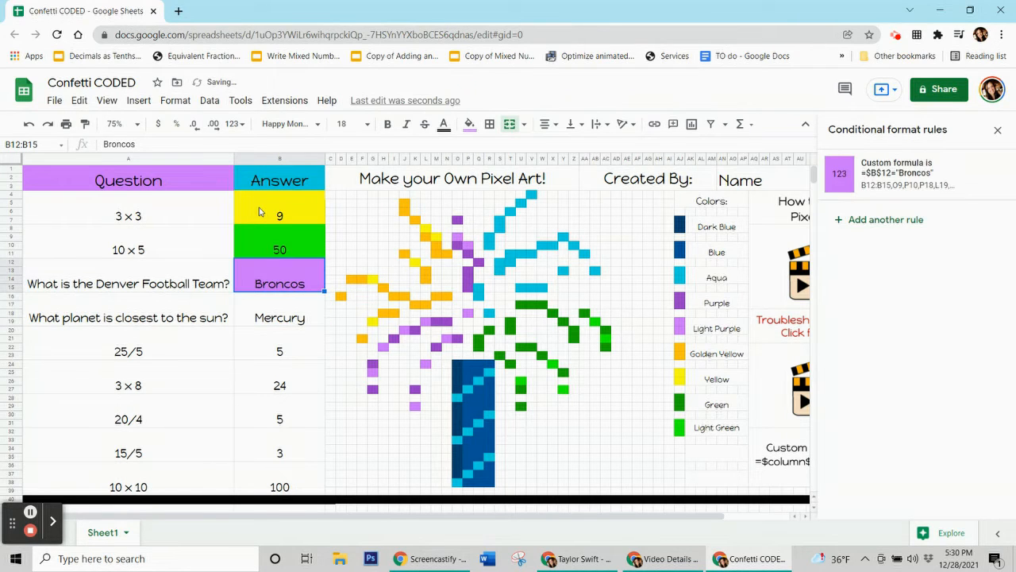
key(Delete)
key(Up)
key(Delete)
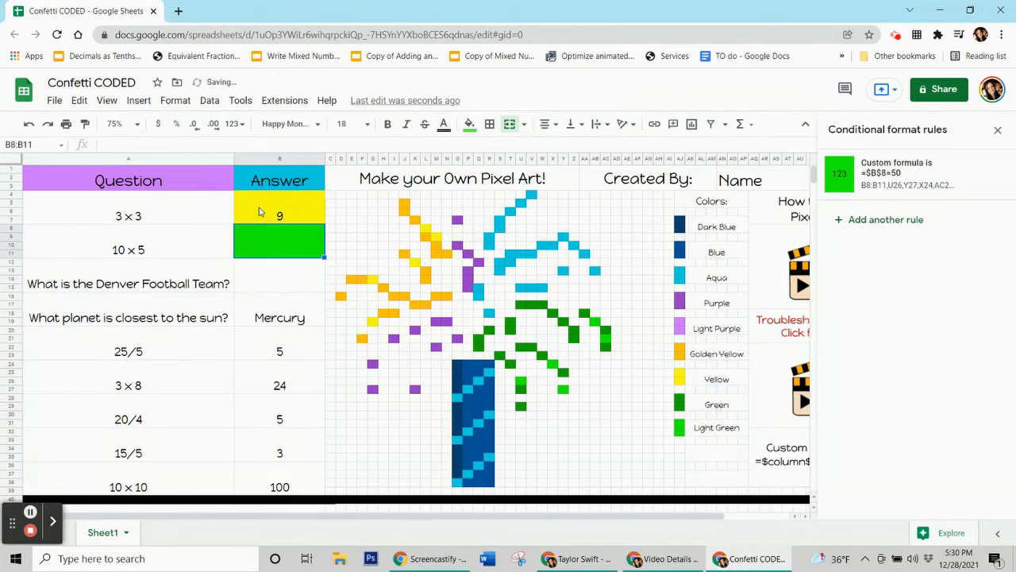
key(Up)
key(Delete)
key(Down)
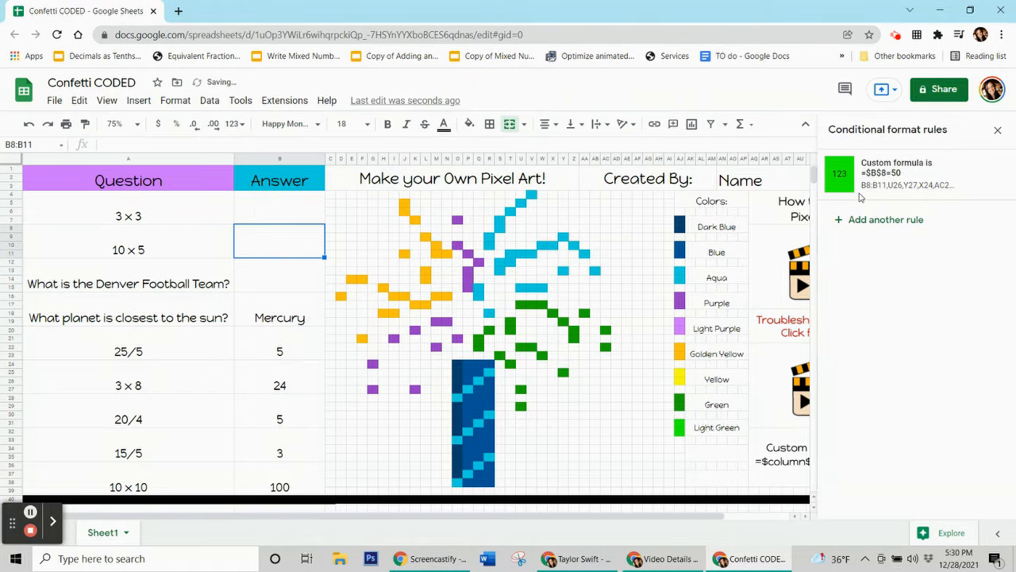
key(Up)
key(Down)
key(Down)
key(Up)
key(Up)
key(Down)
key(Down)
key(Down)
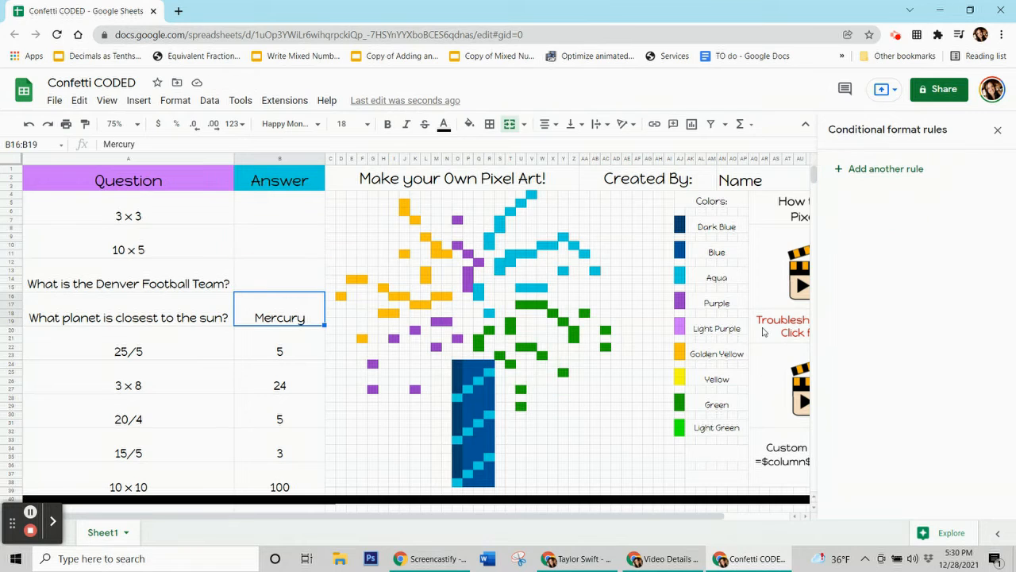
click(489, 240)
click(470, 124)
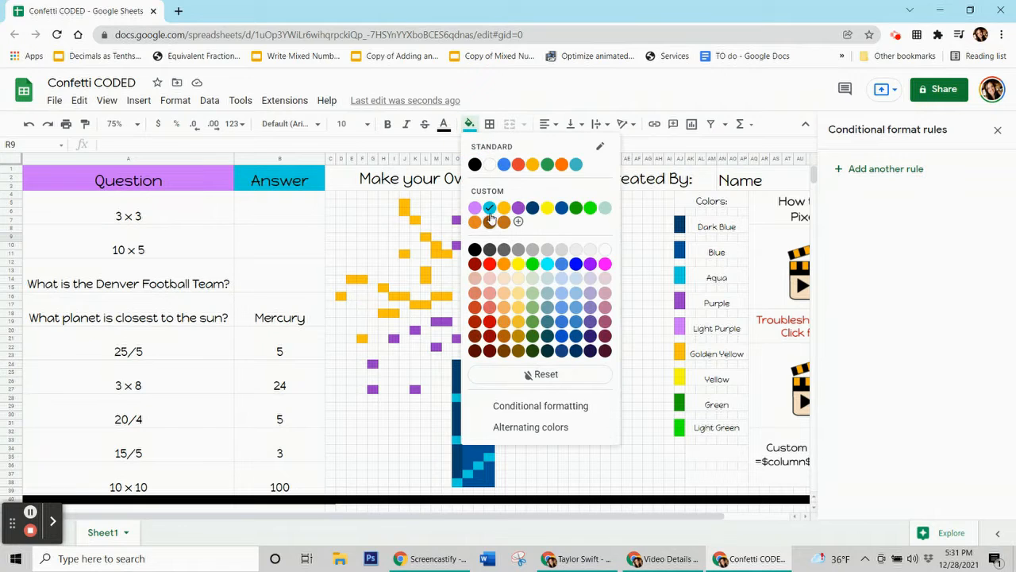
Add a new rule for B16:B19 with the aqua custom fill and the custom formula =$b$16="Mercury".
click(286, 309)
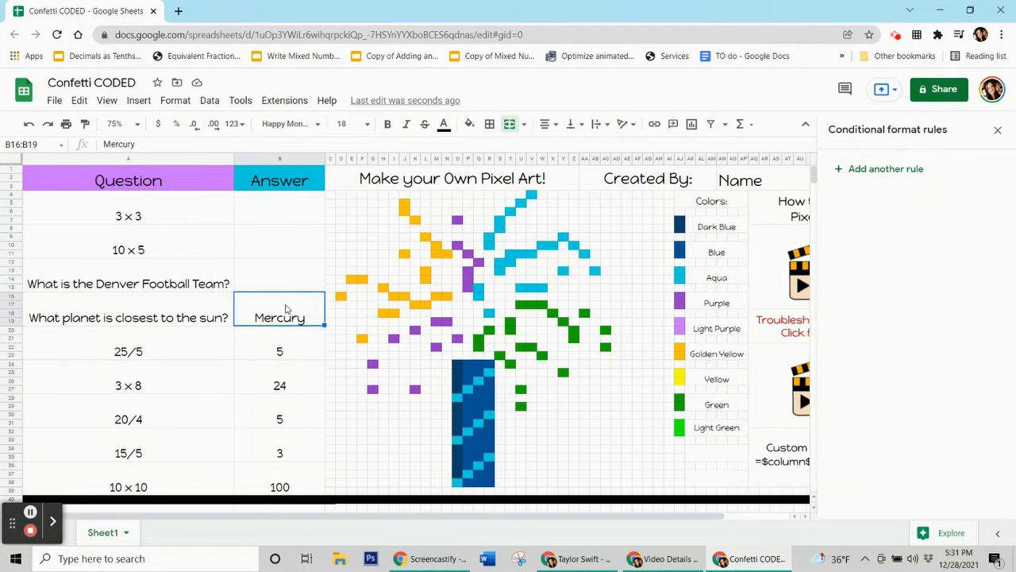
click(871, 171)
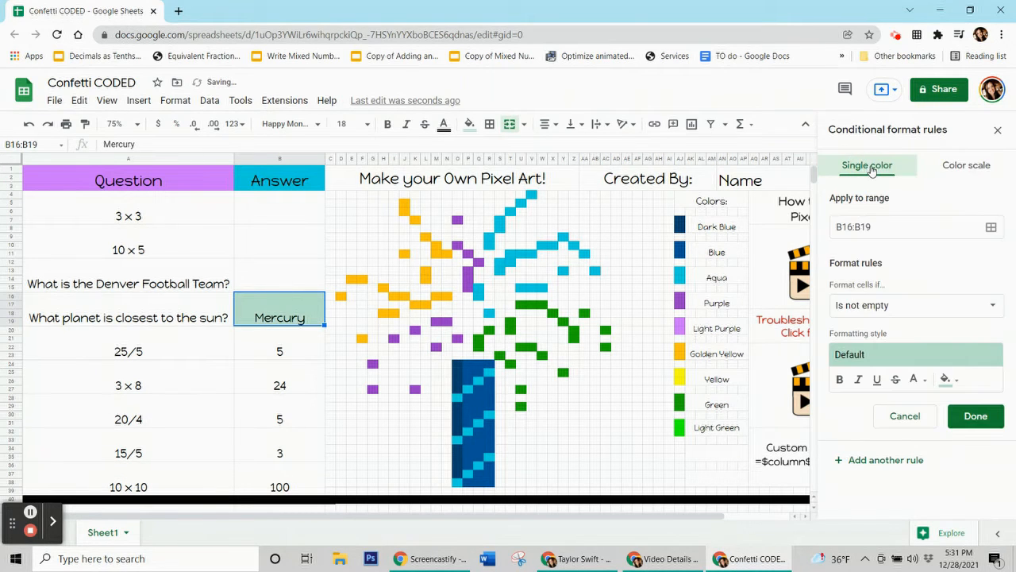
click(946, 379)
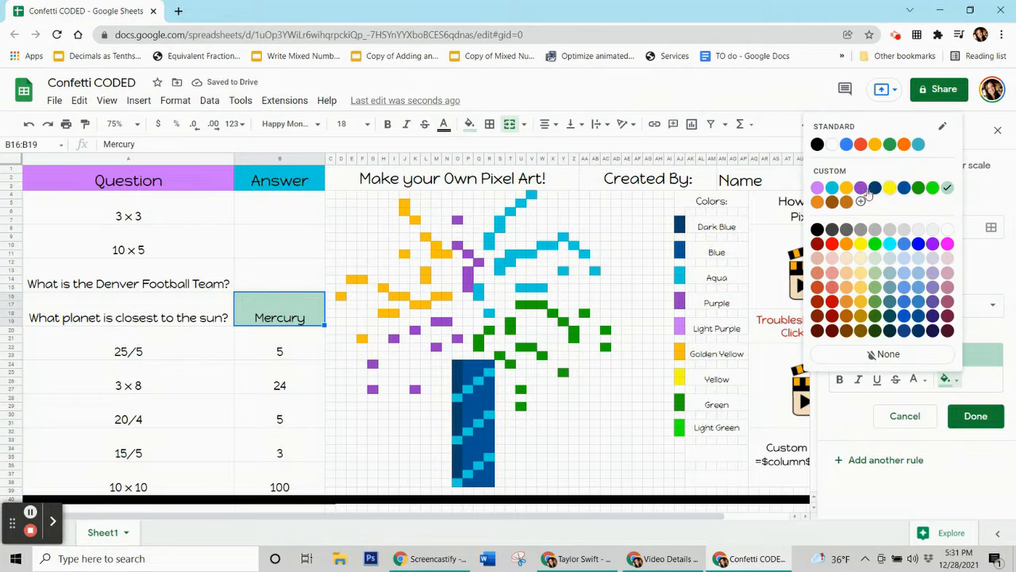
click(833, 188)
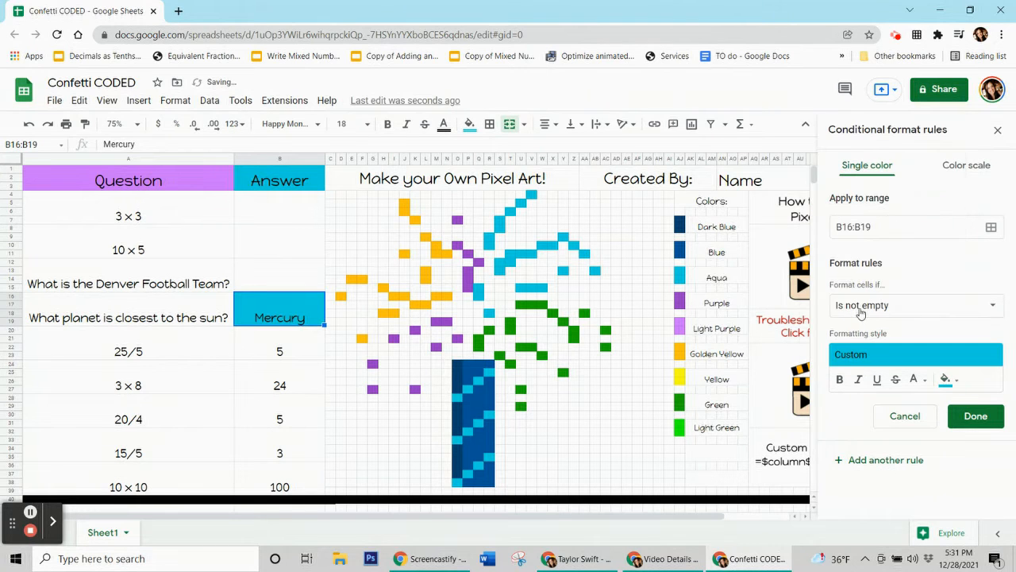
click(860, 312)
scroll(861, 312, down, 3)
click(883, 524)
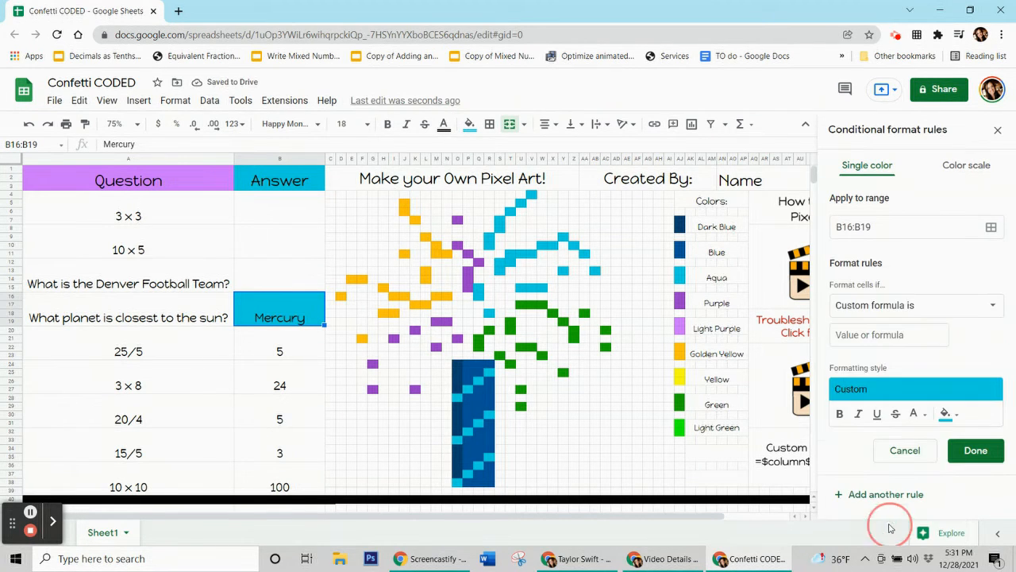
click(869, 335)
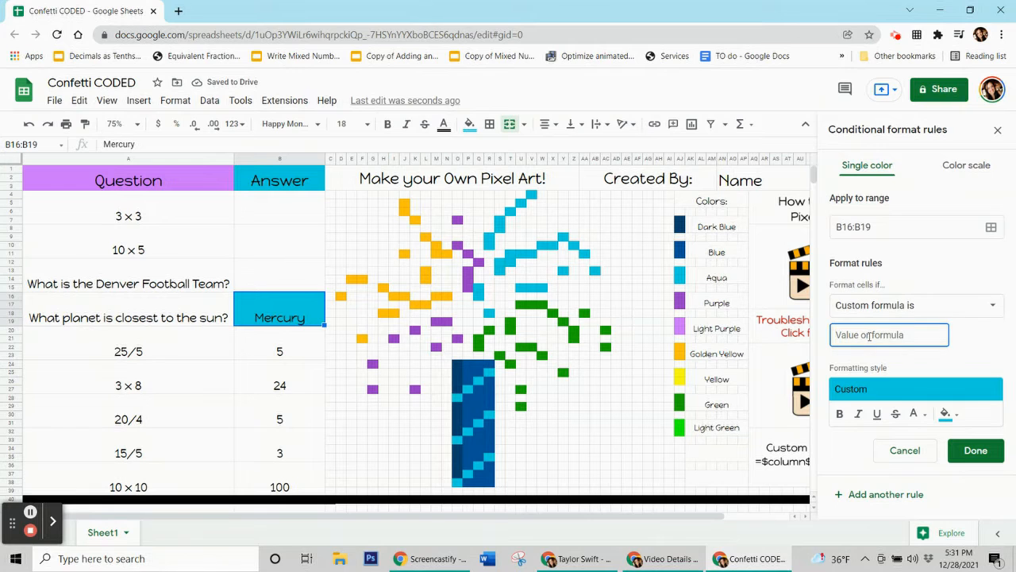
text(=$b$16="Mercury)
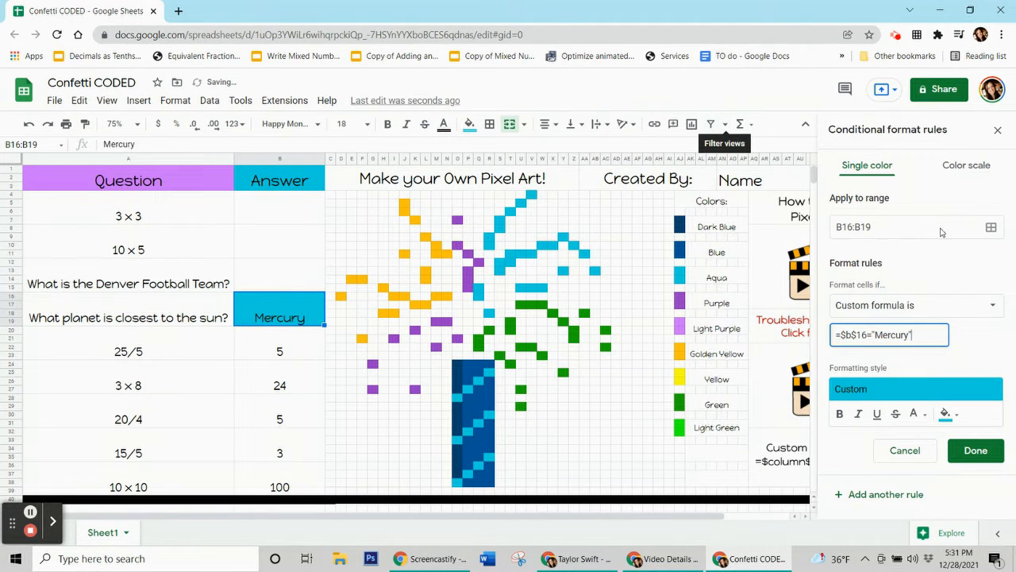
Extend the Mercury rule's range with the aqua pixels R9:R10, S7:S8, T6, U5, V4, T11:V11, S12:T12, S13 and Q15:Q16.
click(991, 227)
drag(501, 240, 171, 140)
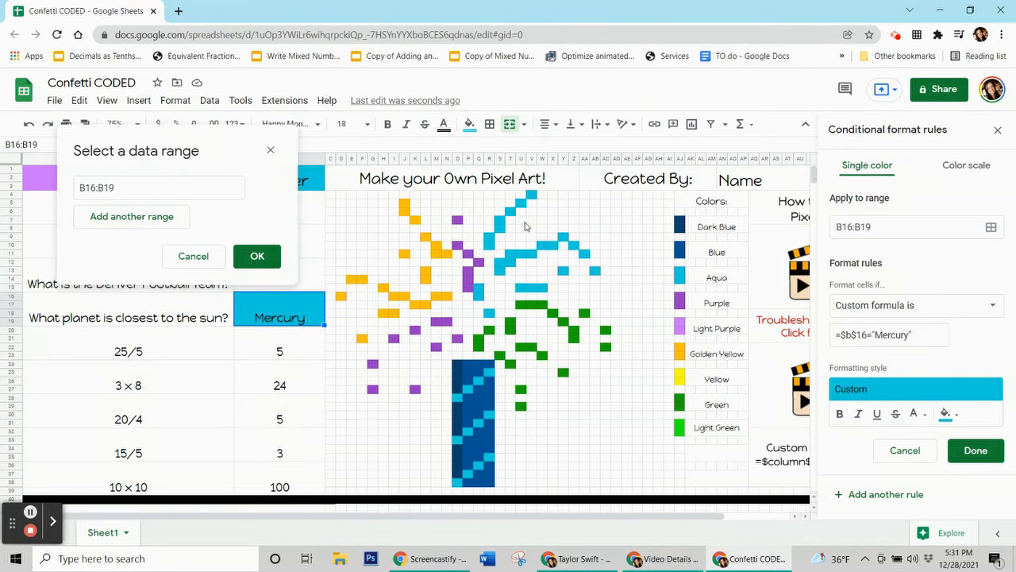
drag(487, 242, 499, 231)
ctrl+click(498, 225)
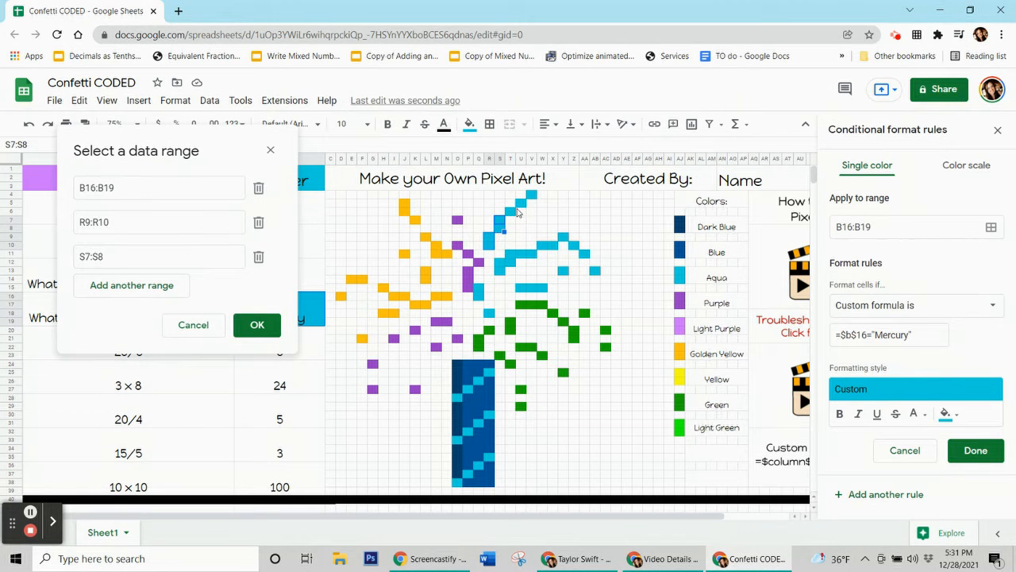
ctrl+click(520, 208)
ctrl+click(529, 200)
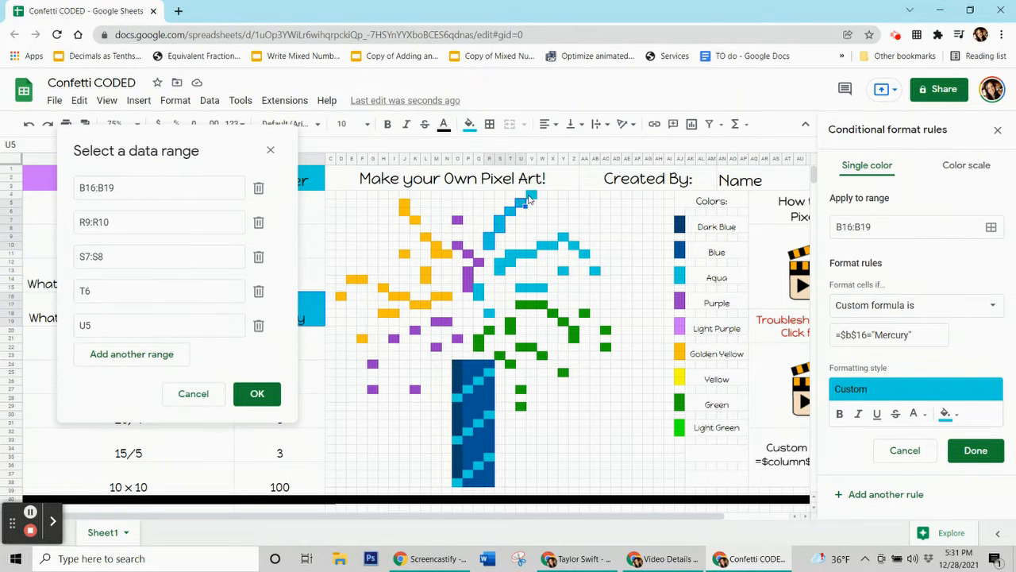
ctrl+click(531, 195)
drag(534, 258, 502, 268)
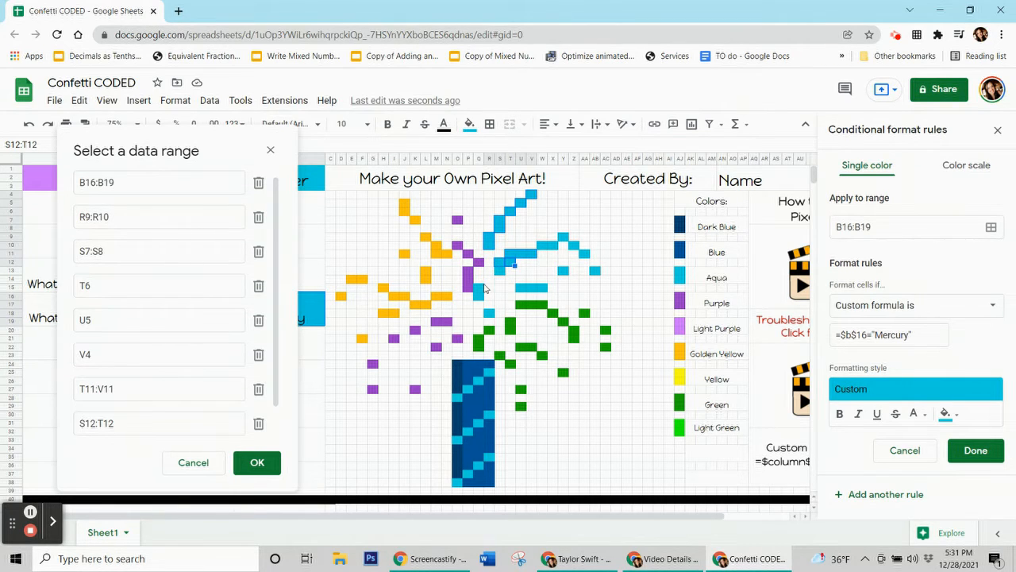
ctrl+click(501, 274)
drag(480, 300, 482, 306)
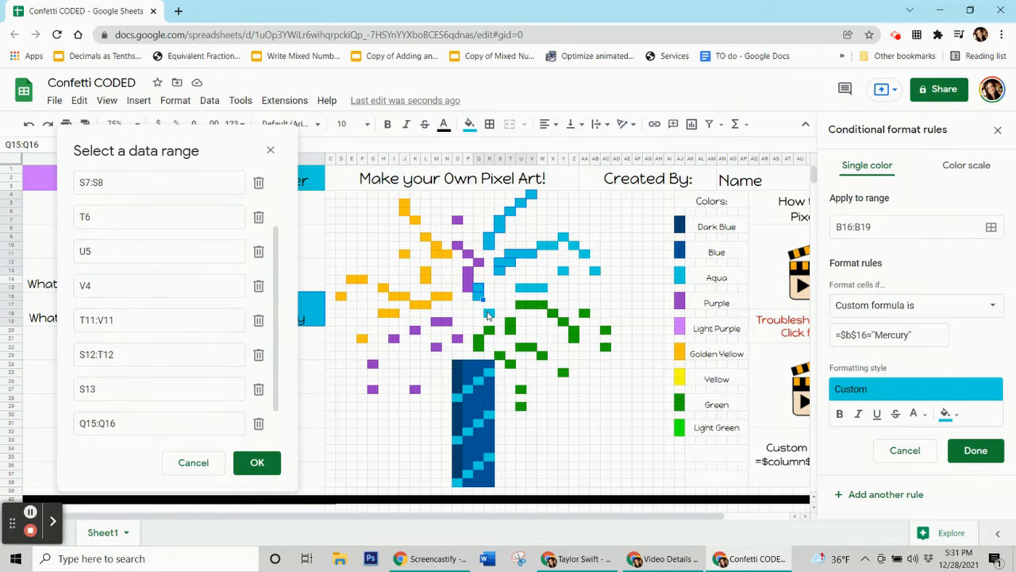
Extend the Mercury rule's range with aqua pixels R18, U15:W15, W10:X10, Y9, Z10, AA11, AB13, Y13, O28, P27, Q26, R25, R30, Q31, P32, O33, O38, P37, Q36, R35 and save.
ctrl+click(489, 314)
drag(523, 293, 545, 290)
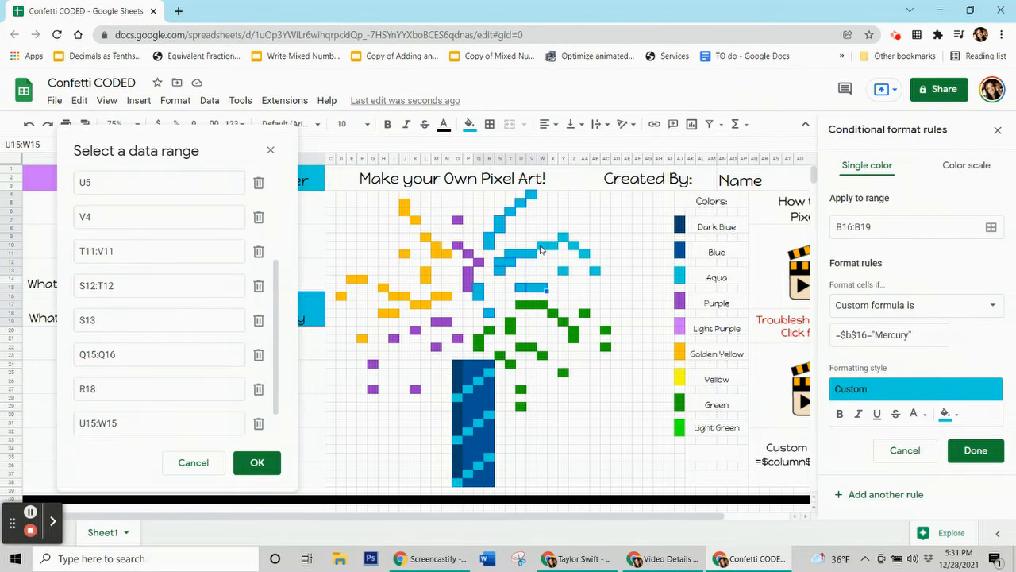
drag(541, 243, 553, 246)
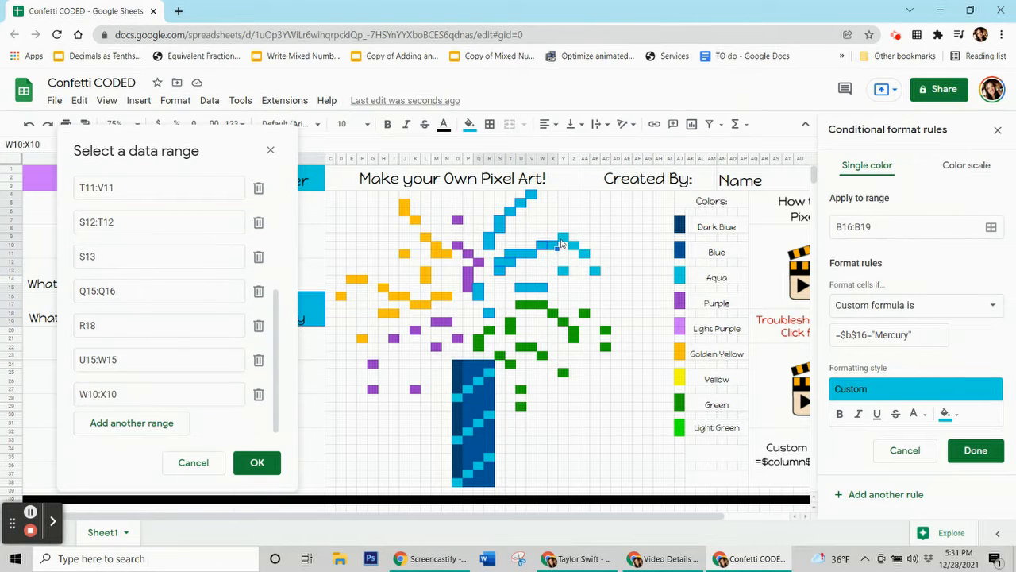
click(560, 239)
click(572, 247)
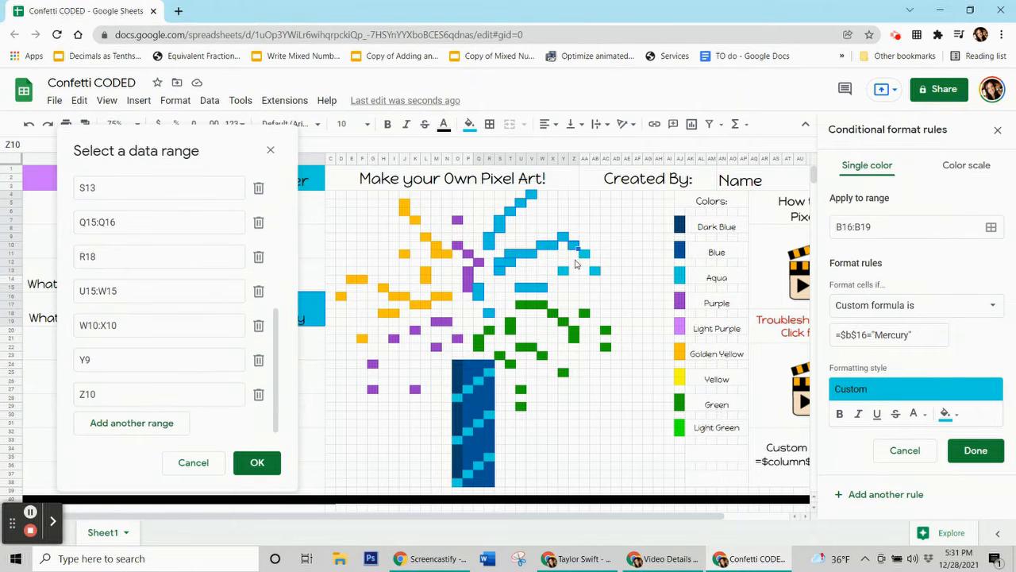
click(585, 256)
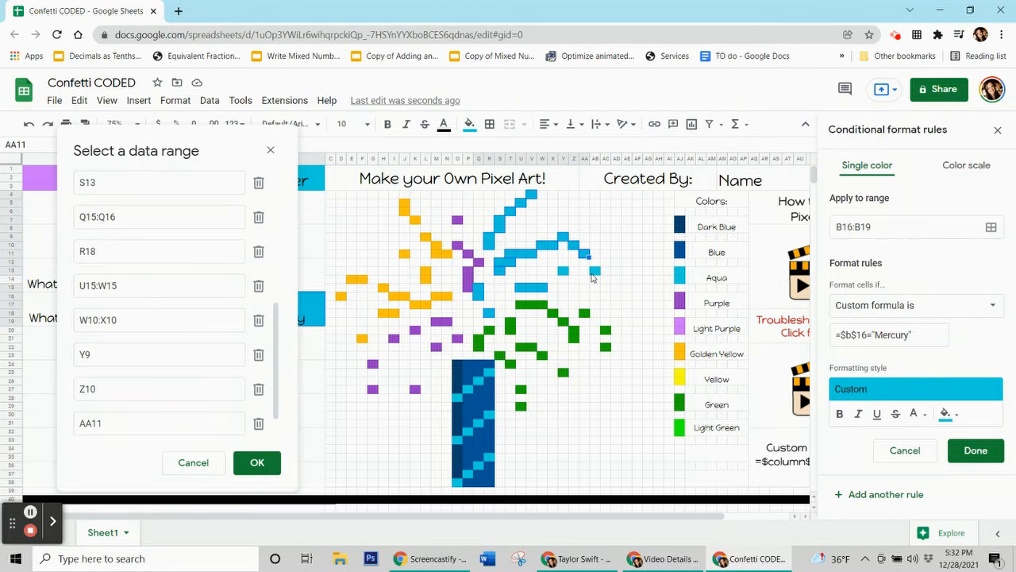
click(595, 270)
click(563, 271)
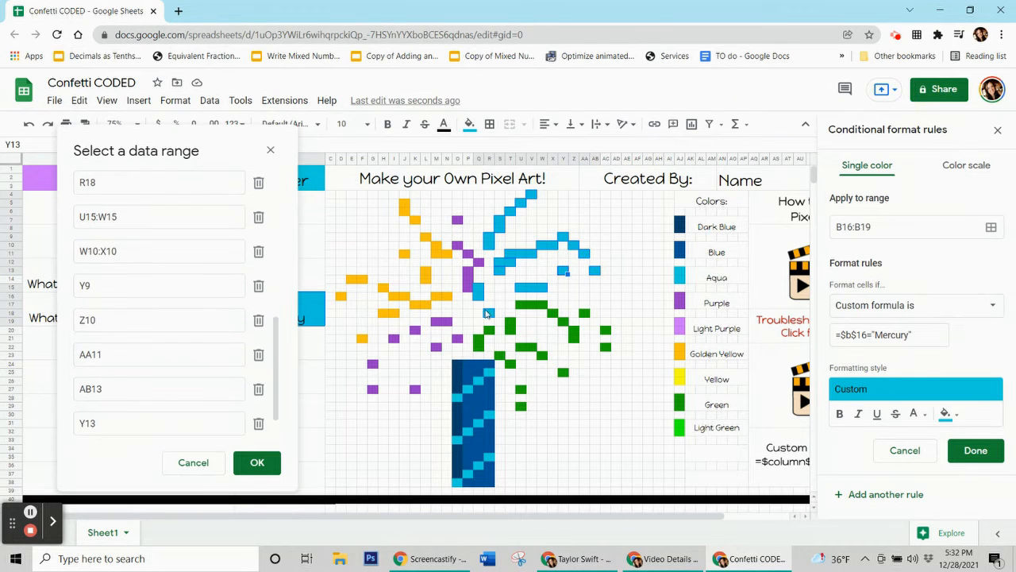
click(458, 397)
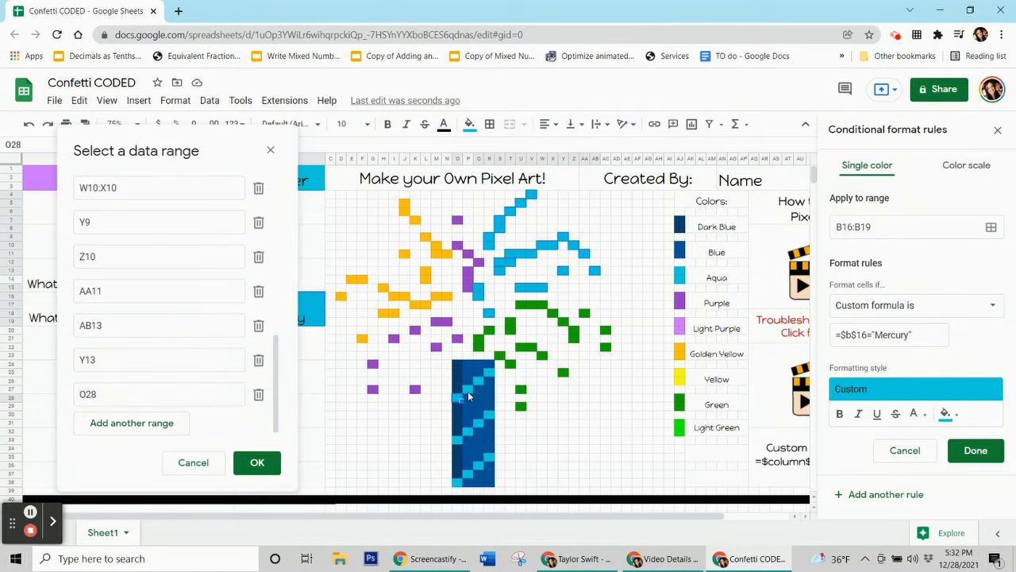
click(477, 393)
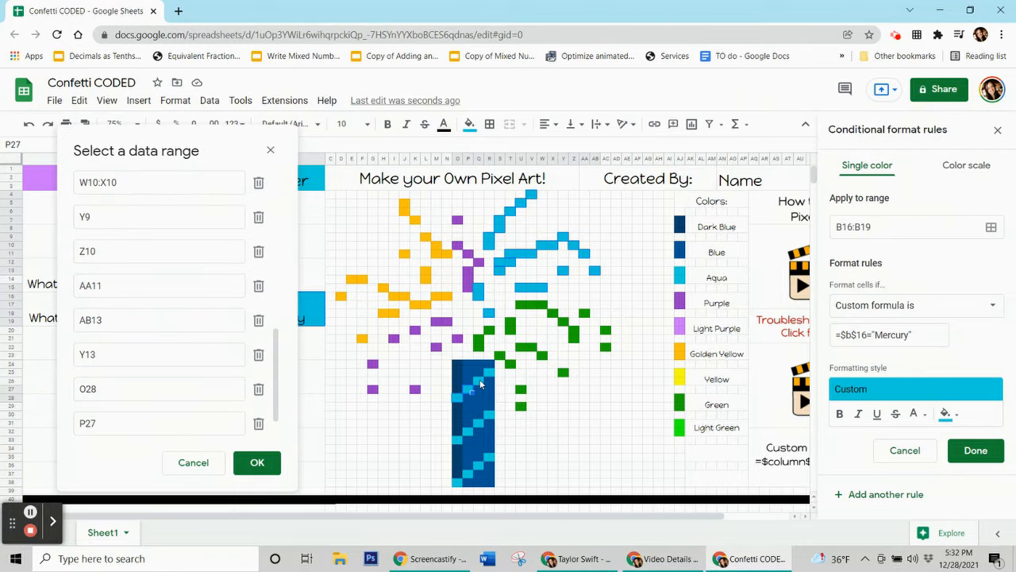
click(482, 373)
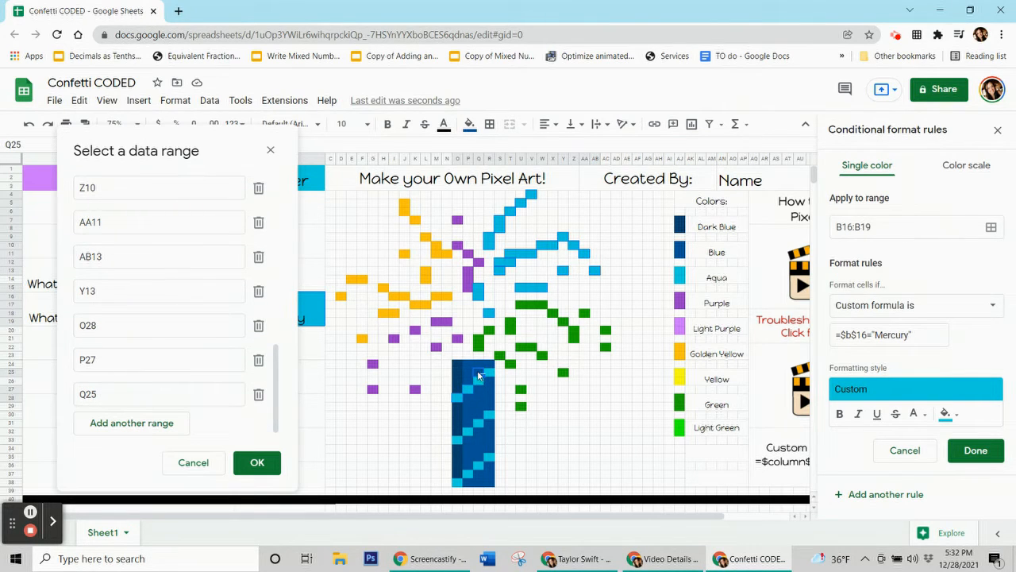
ctrl+click(478, 374)
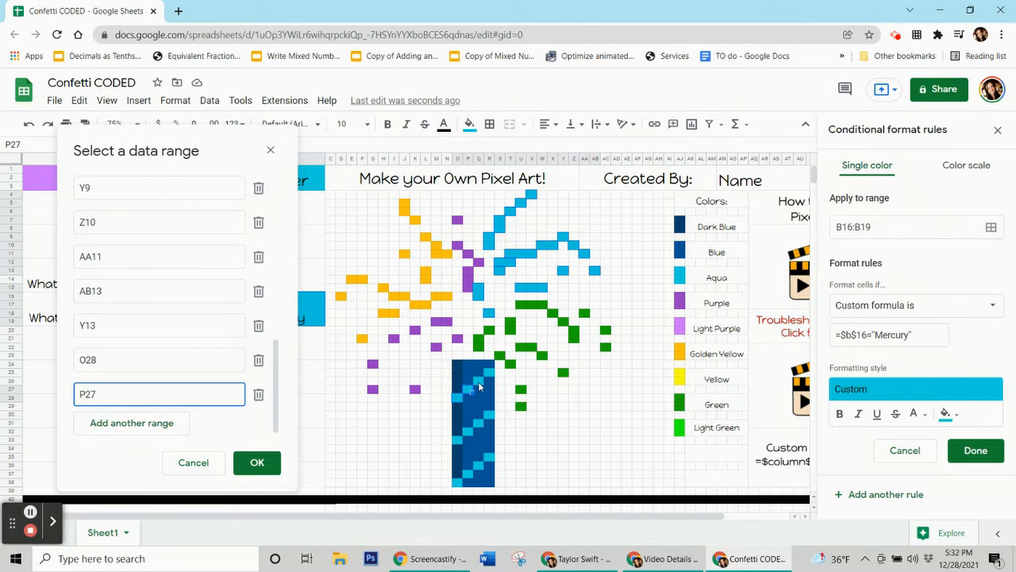
ctrl+click(484, 374)
ctrl+click(492, 374)
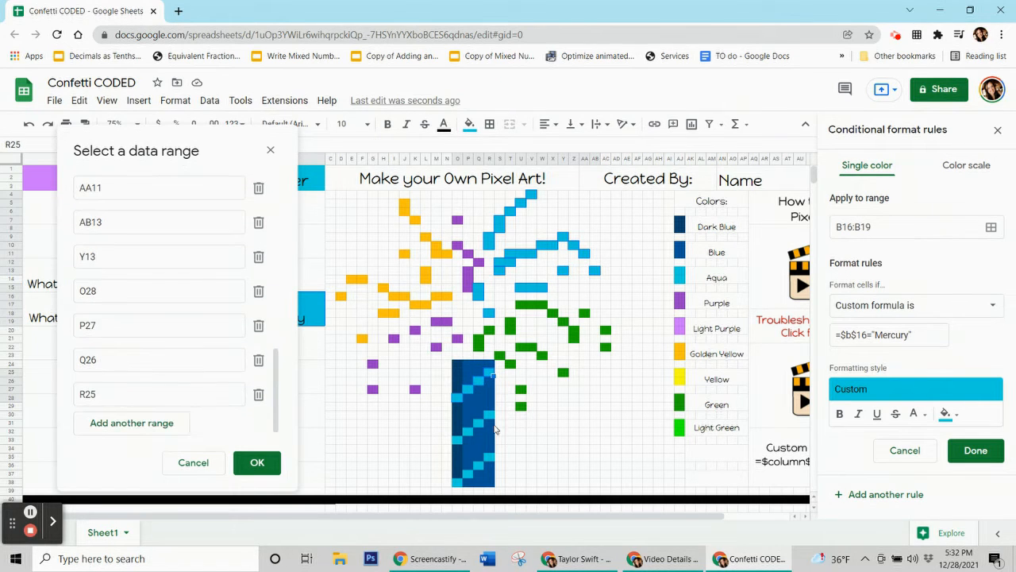
ctrl+click(484, 421)
ctrl+click(469, 433)
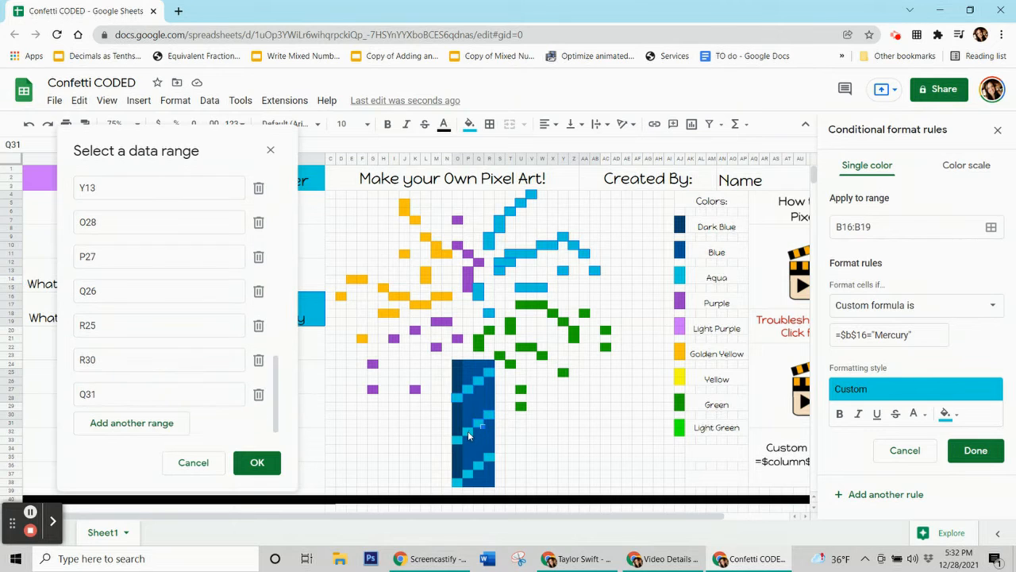
ctrl+click(459, 444)
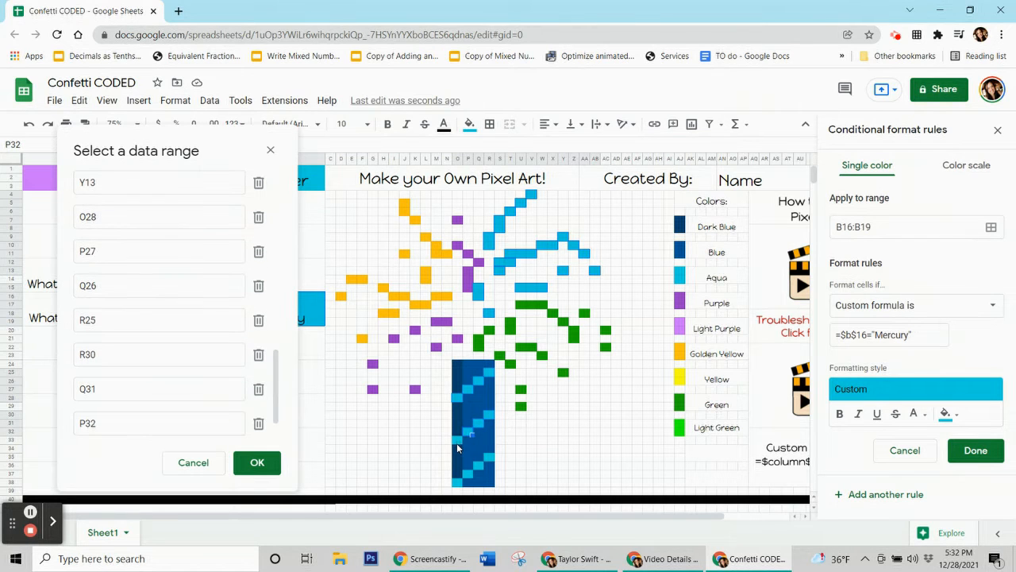
ctrl+click(459, 480)
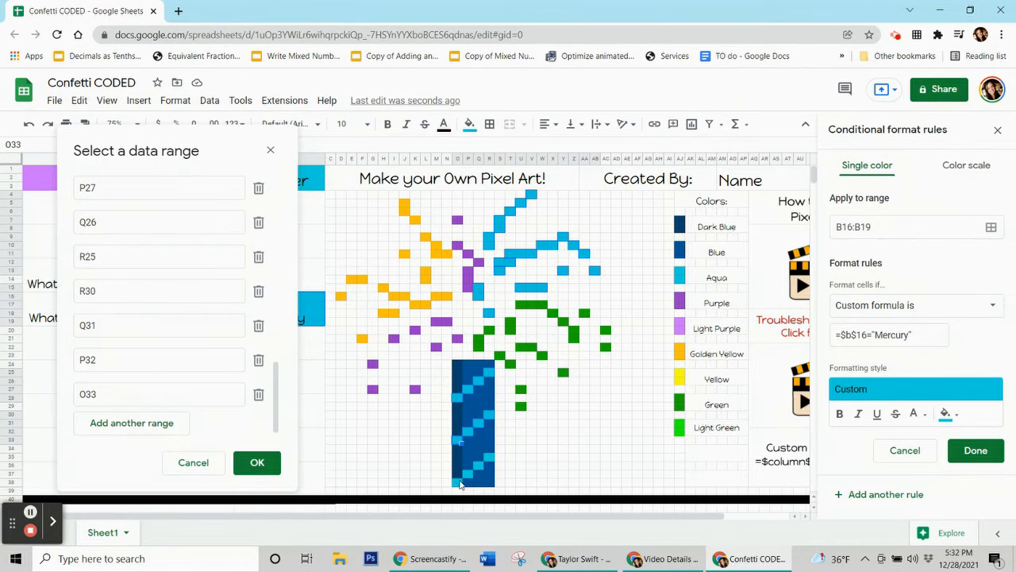
ctrl+click(461, 481)
ctrl+click(468, 473)
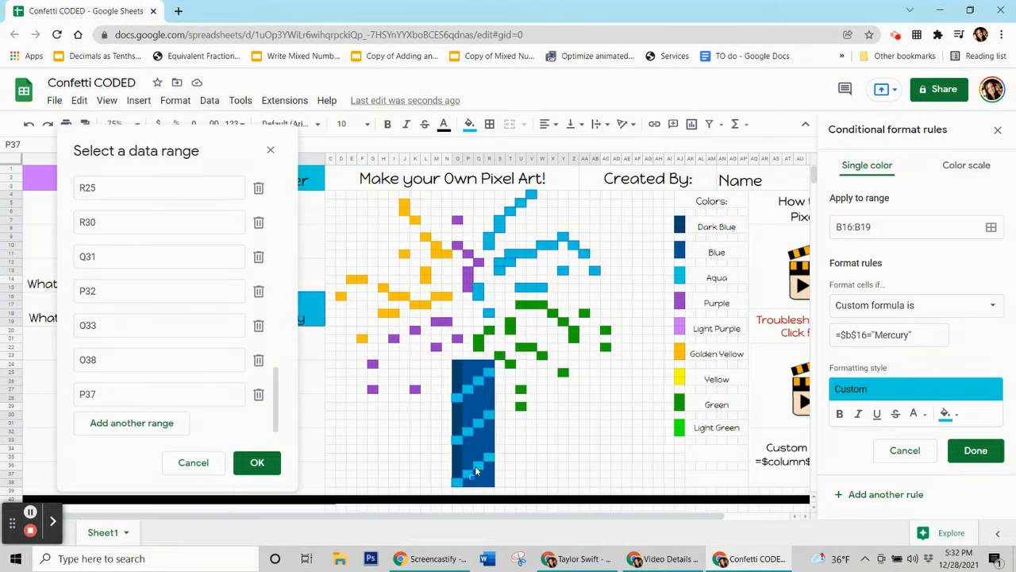
ctrl+click(480, 464)
ctrl+click(490, 459)
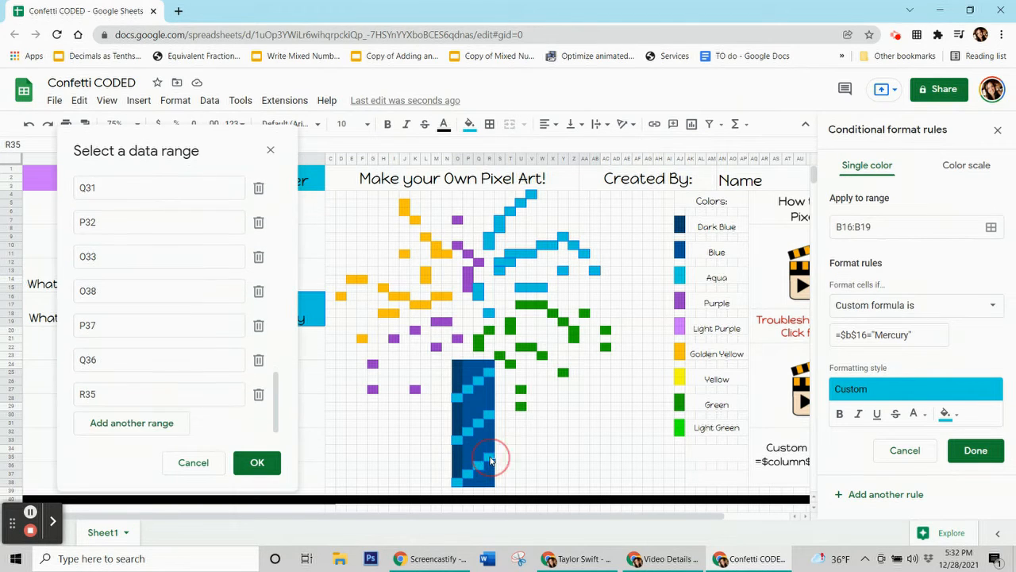
click(256, 462)
click(976, 450)
Reset the manual fill on the selected pixel, then test the Mercury rule by entering Mercury in B16 and clearing it.
click(470, 124)
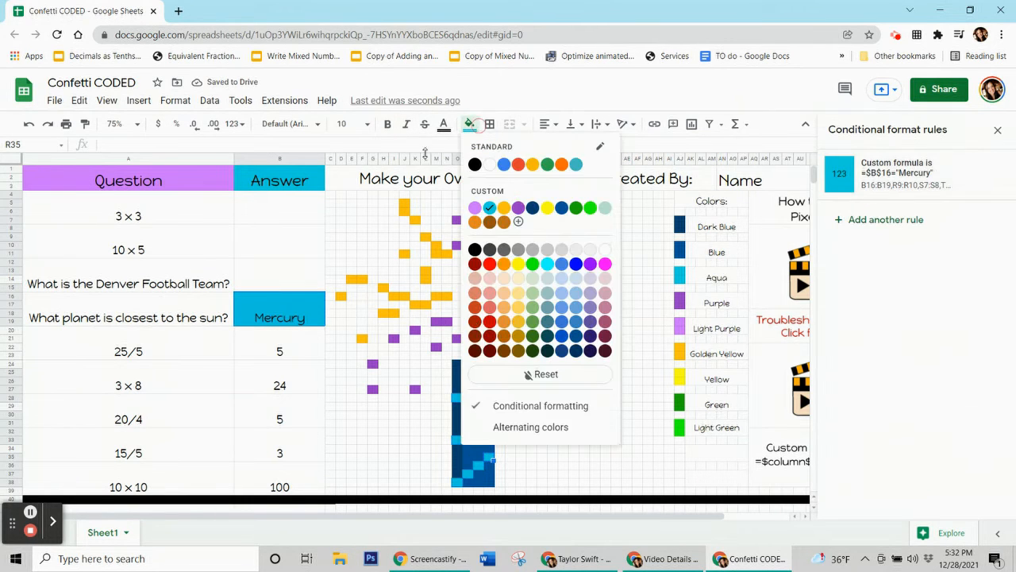
click(529, 374)
click(256, 391)
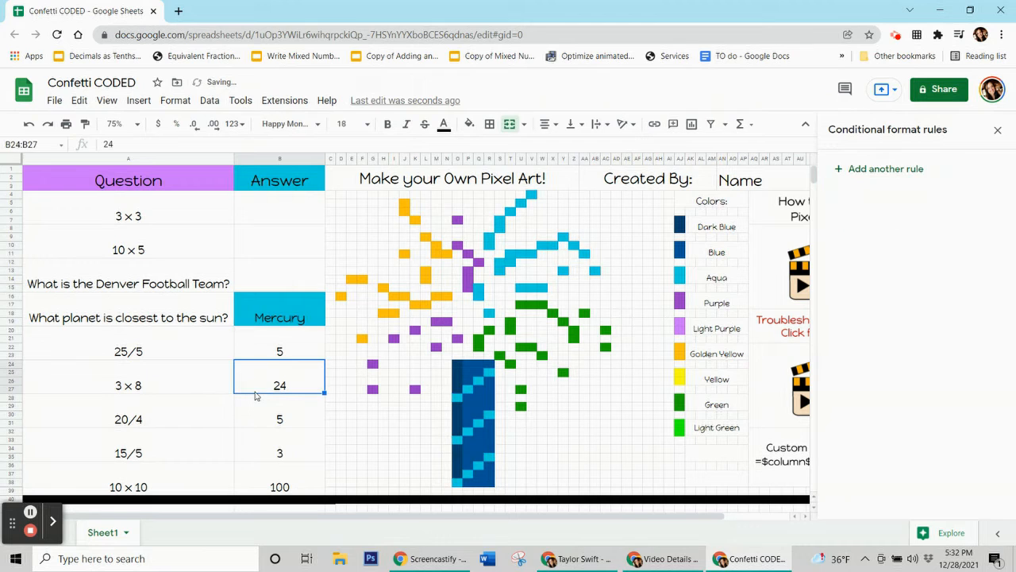
click(271, 324)
key(Delete)
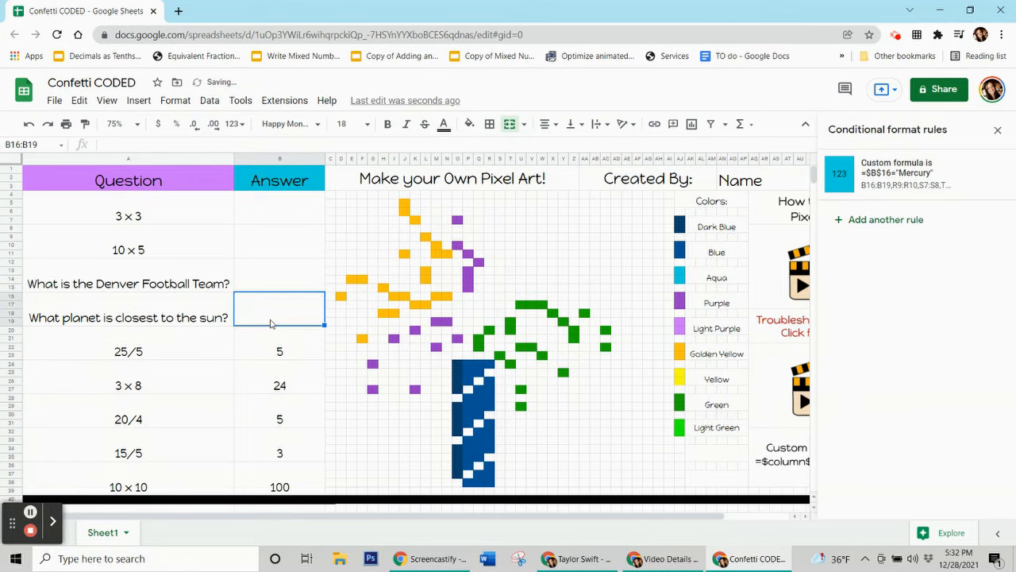
text(Mercury)
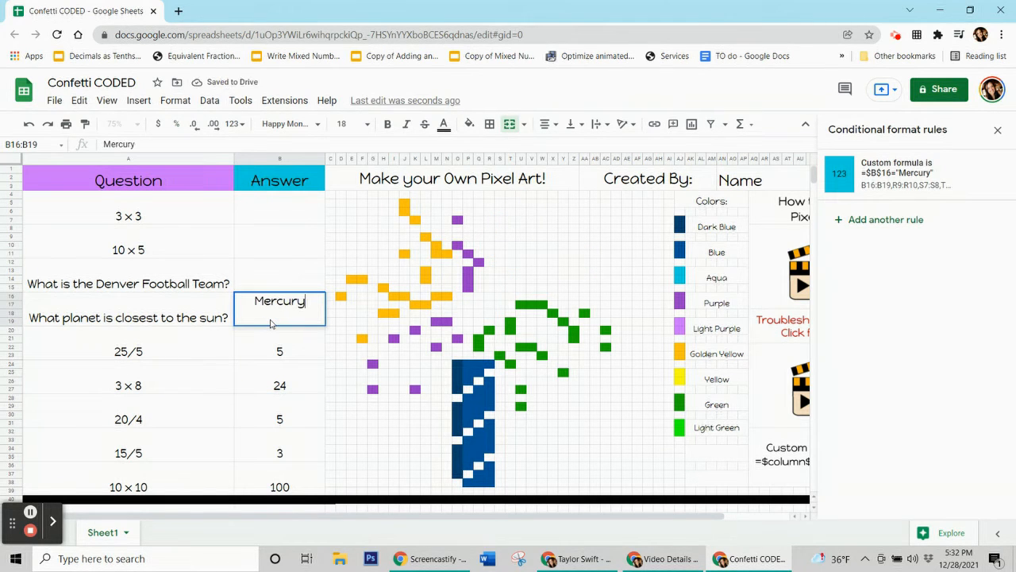
key(Return)
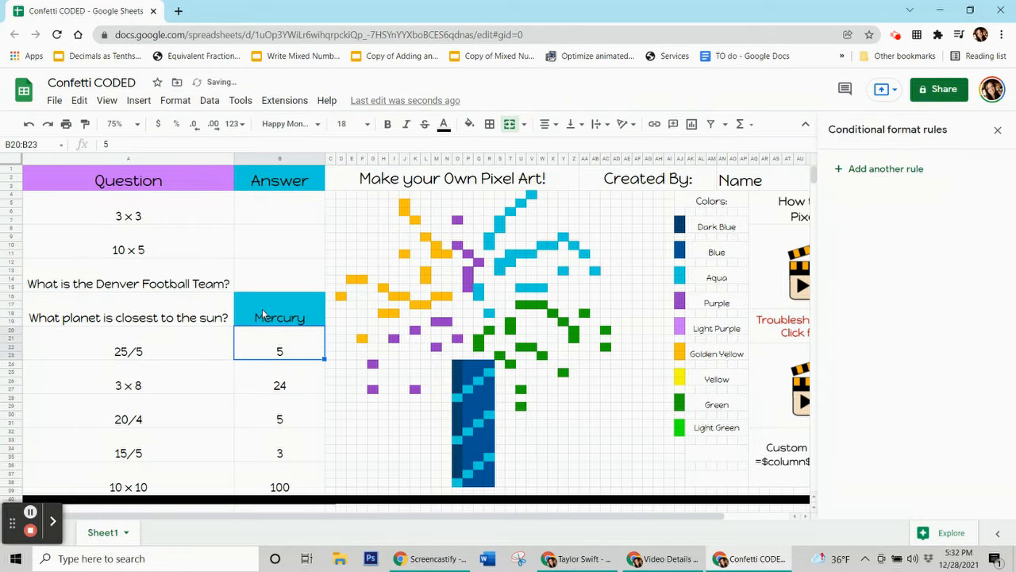
click(263, 312)
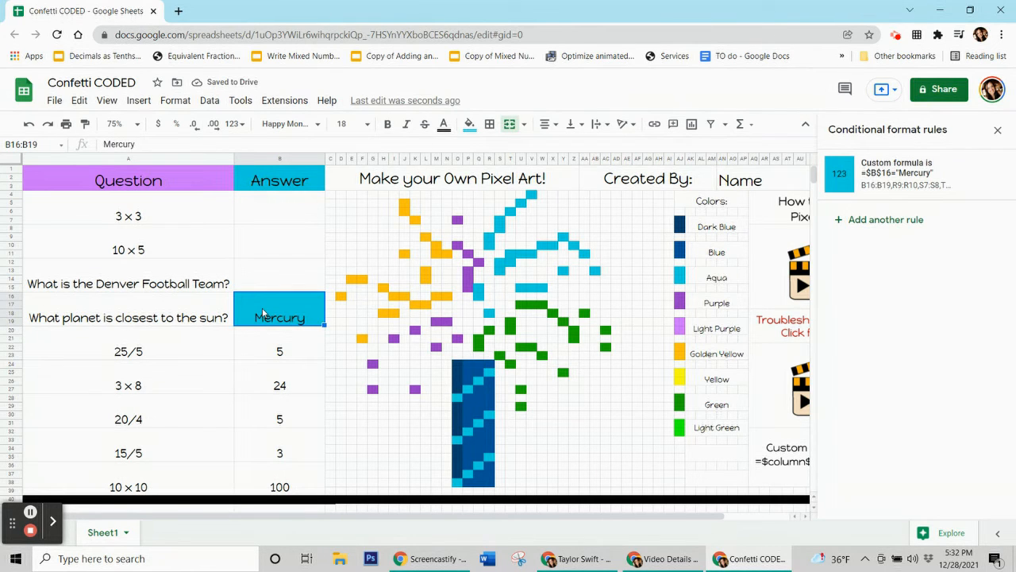
key(Delete)
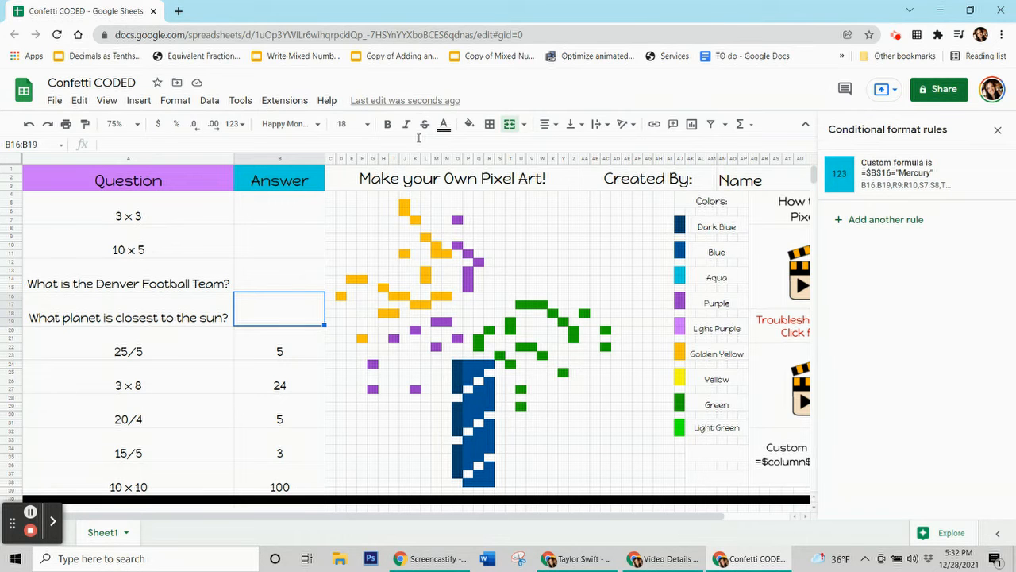
click(576, 558)
click(516, 374)
click(740, 558)
click(289, 341)
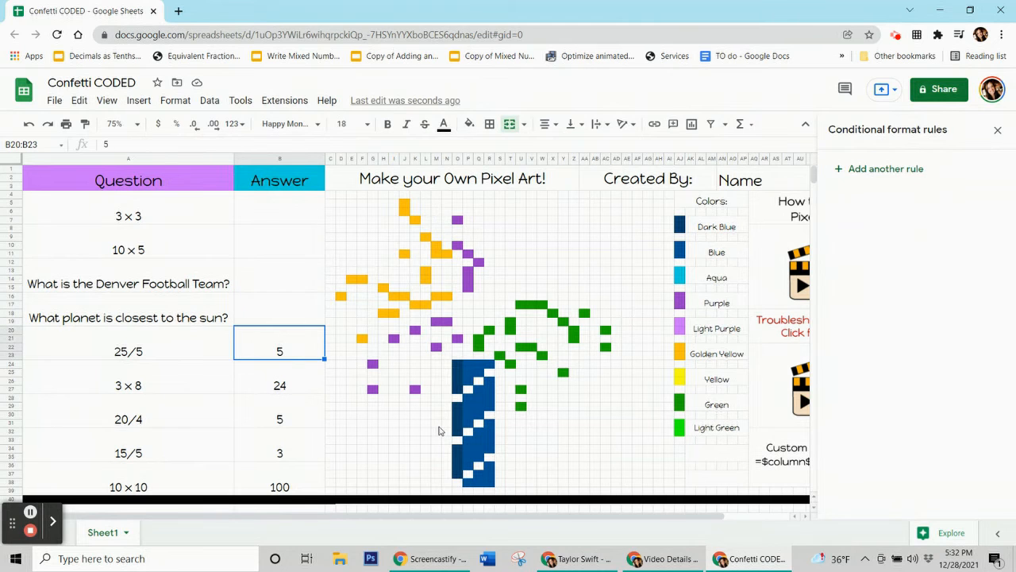
click(457, 365)
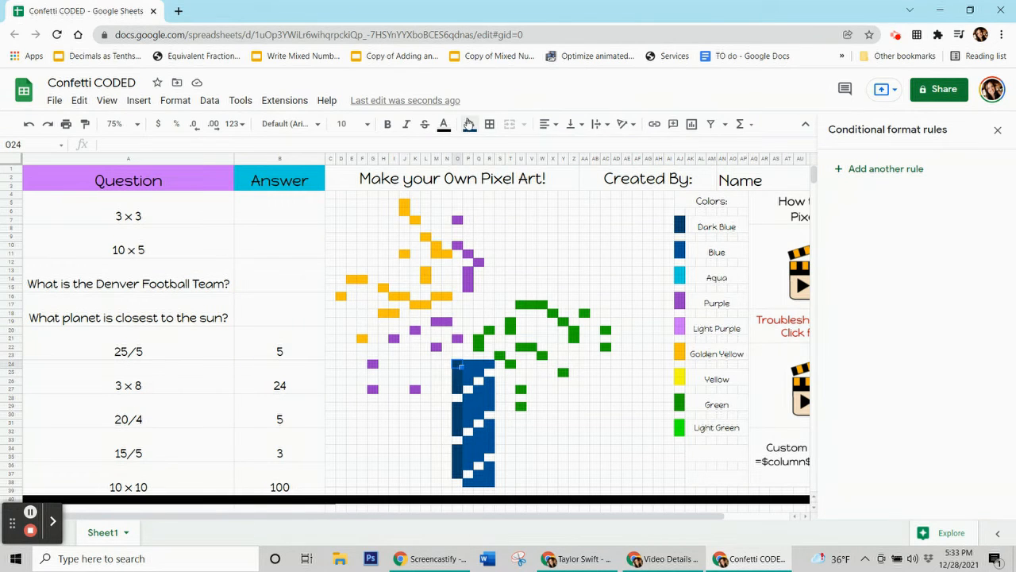
click(469, 124)
Add a dark blue rule for B20:B23 with custom formula =$b$20=5, extended to trunk pixels O24:O27, O29:O32 and O34:O37.
click(302, 330)
click(884, 168)
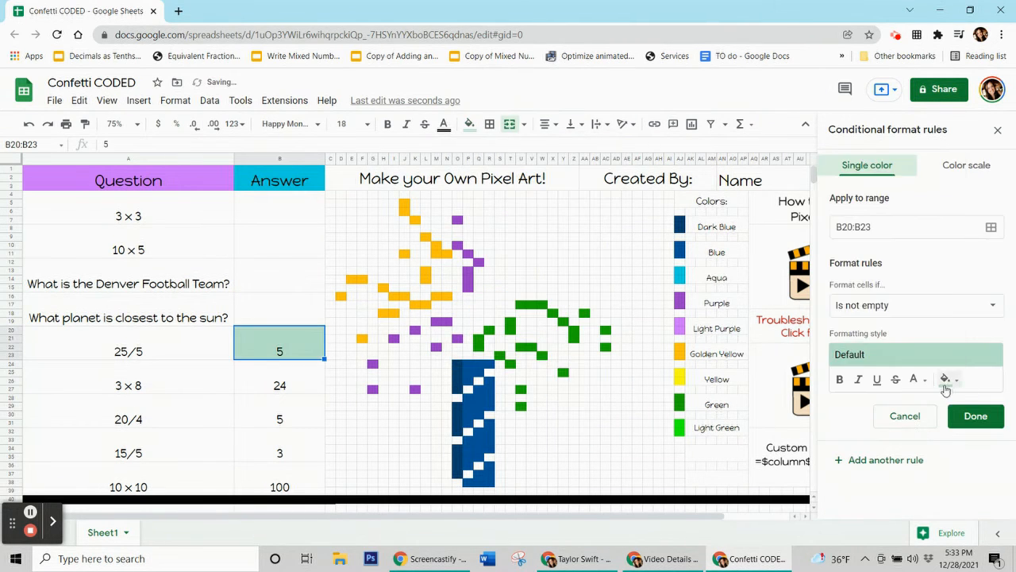
click(909, 305)
scroll(883, 401, down, 5)
click(882, 509)
click(863, 335)
text(=$b$20=5)
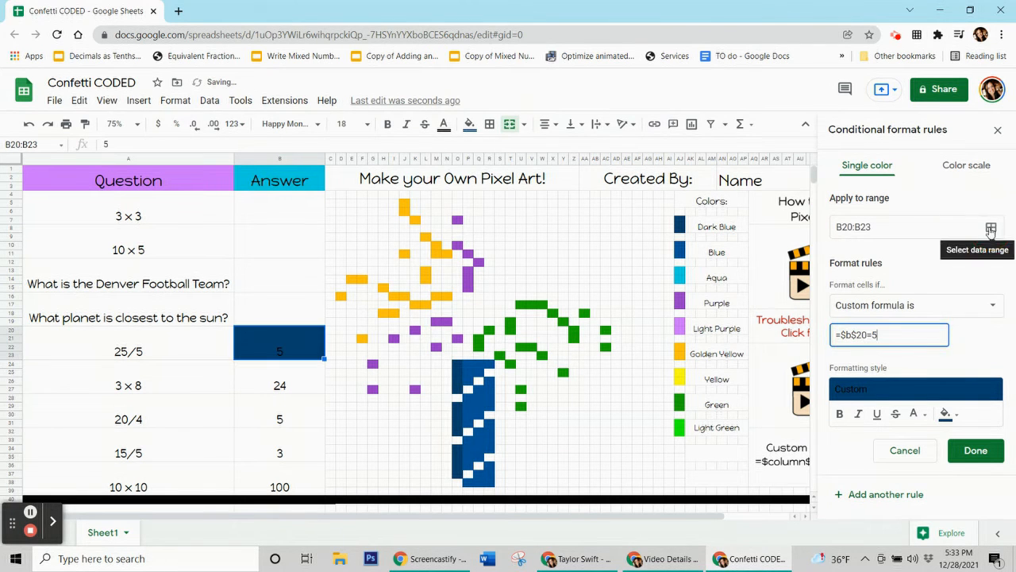
click(991, 227)
drag(234, 164, 202, 152)
drag(456, 367, 455, 473)
click(268, 359)
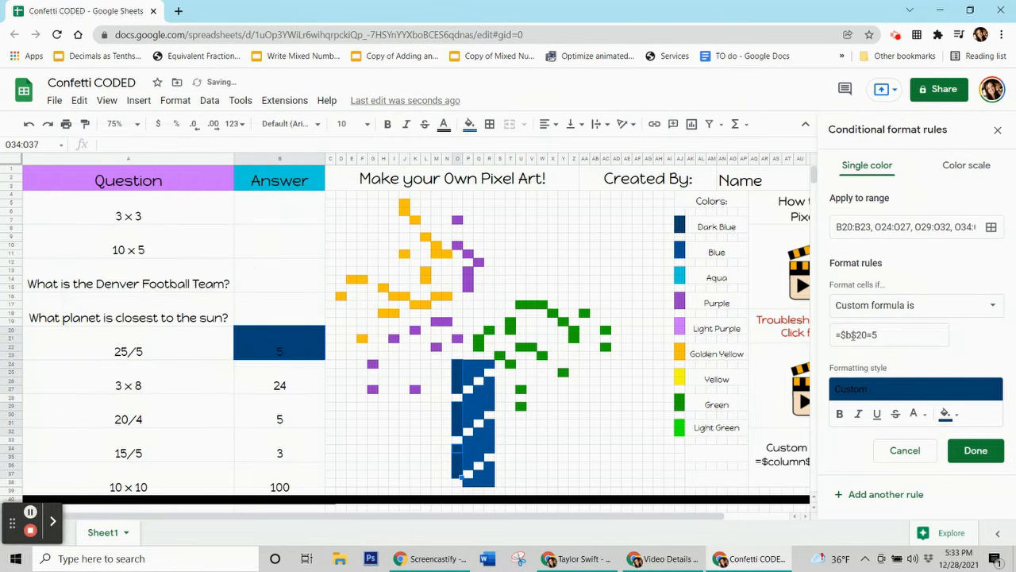
click(976, 451)
Check the fill colour of a green pixel in the picture.
click(470, 124)
click(256, 350)
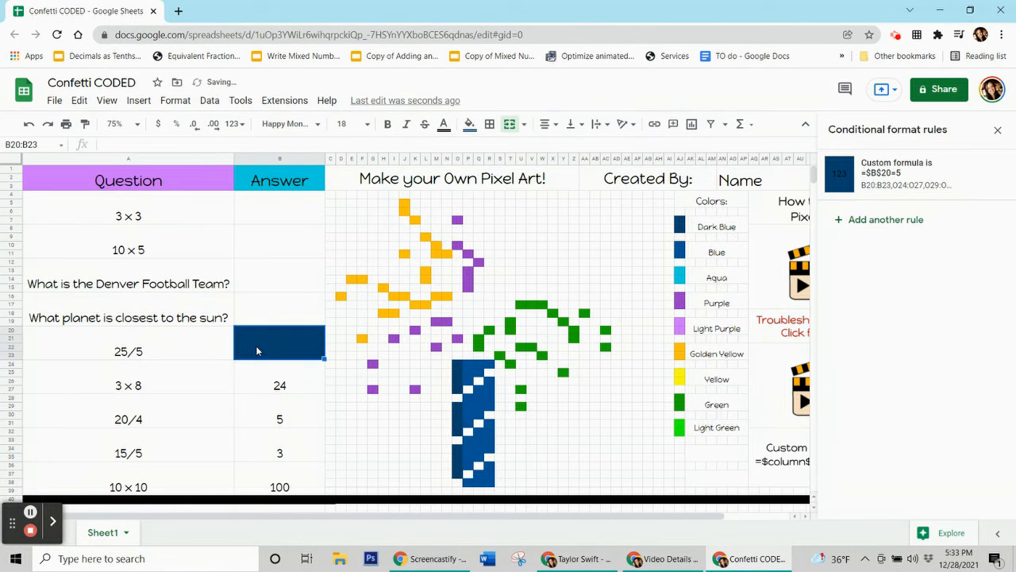
click(272, 385)
click(521, 305)
click(470, 123)
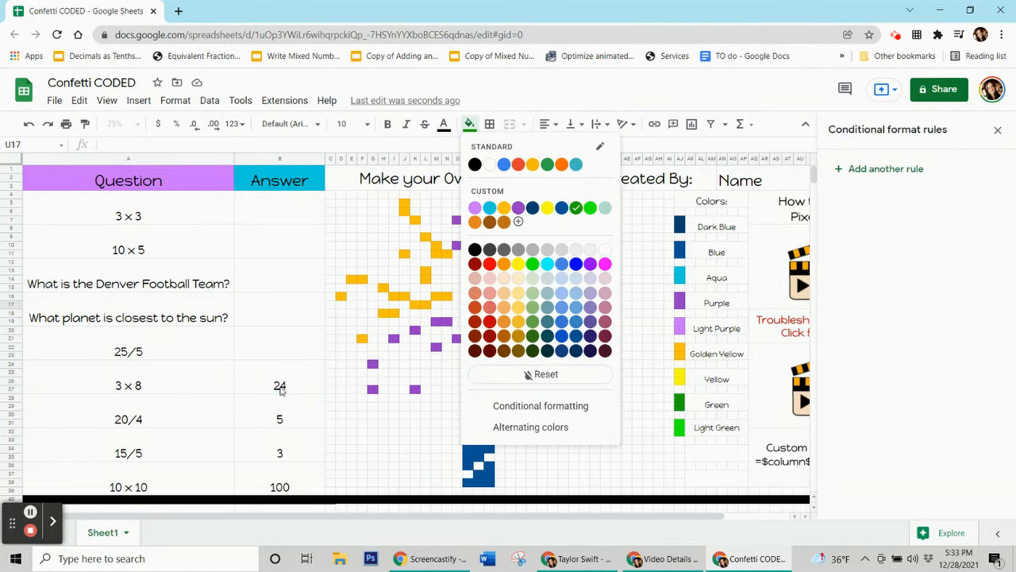
click(281, 389)
Add a new rule for B24:B27 with a green fill and the custom formula =$b$24=24.
click(894, 170)
click(946, 380)
click(918, 188)
click(916, 303)
scroll(905, 397, down, 5)
click(874, 526)
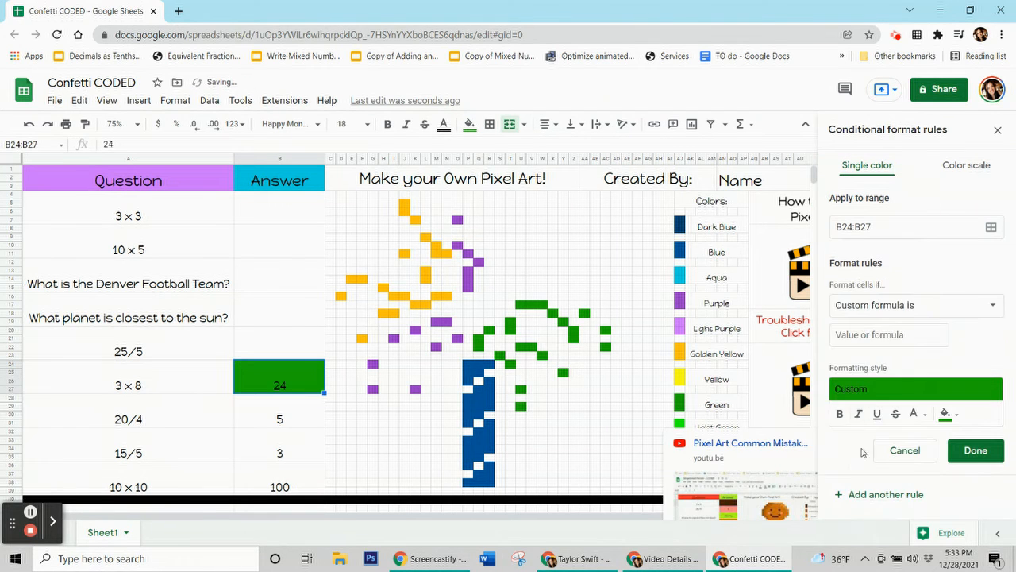
click(878, 335)
text(=$b$24=24)
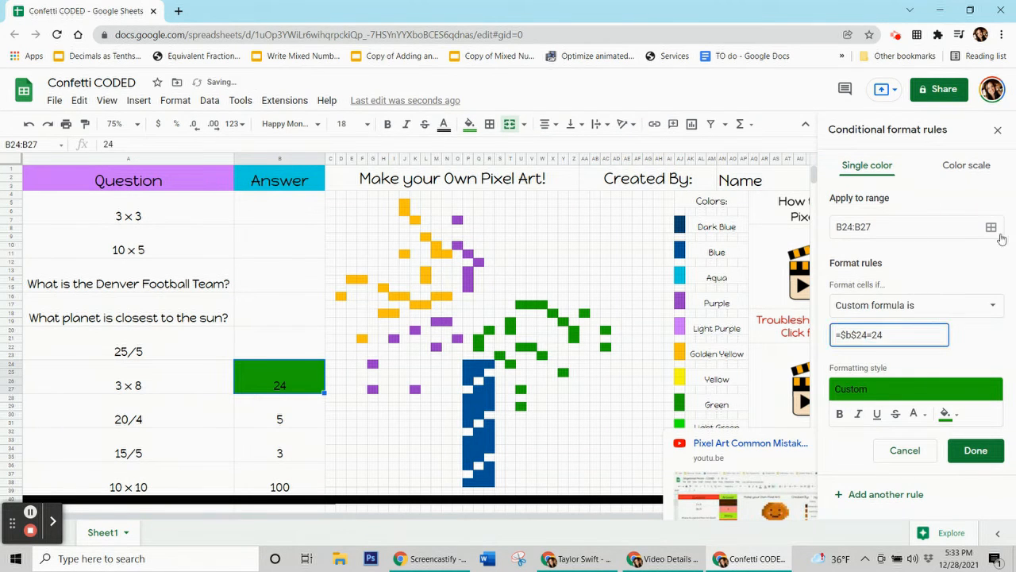
Zoom to 100% and set the green rule's ranges to the leaf pixels C24, Q21:Q22, R20, T19:T20, S23, T24 and U17:W17.
click(991, 227)
drag(545, 239, 174, 250)
click(138, 125)
click(137, 124)
click(125, 211)
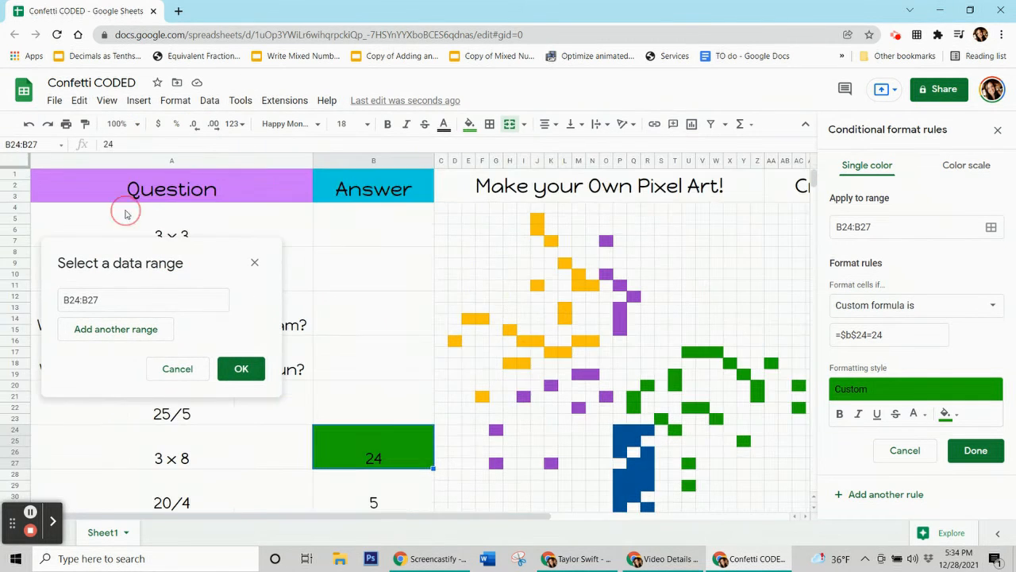
scroll(442, 477, down, 3)
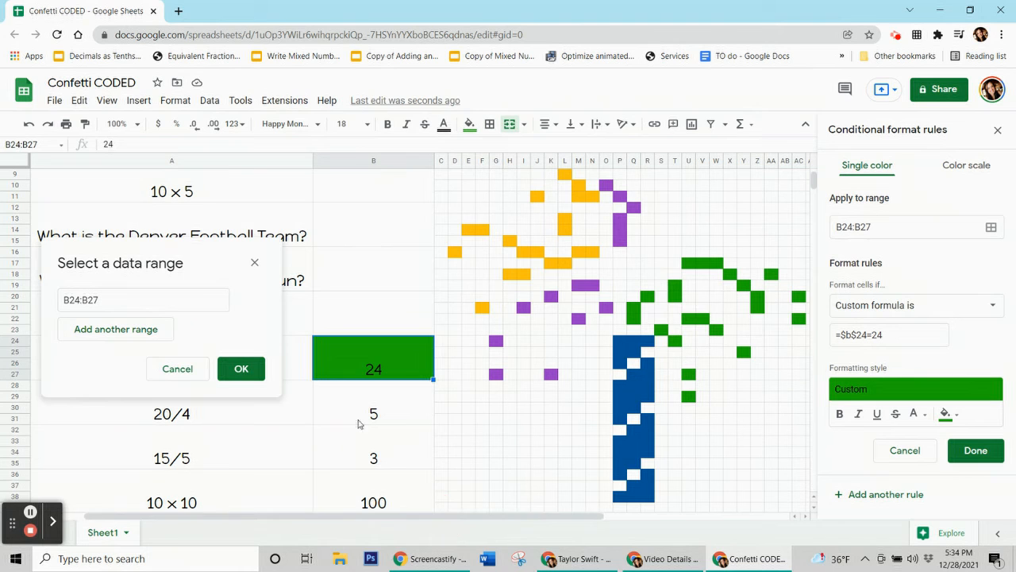
drag(218, 262, 294, 195)
click(334, 196)
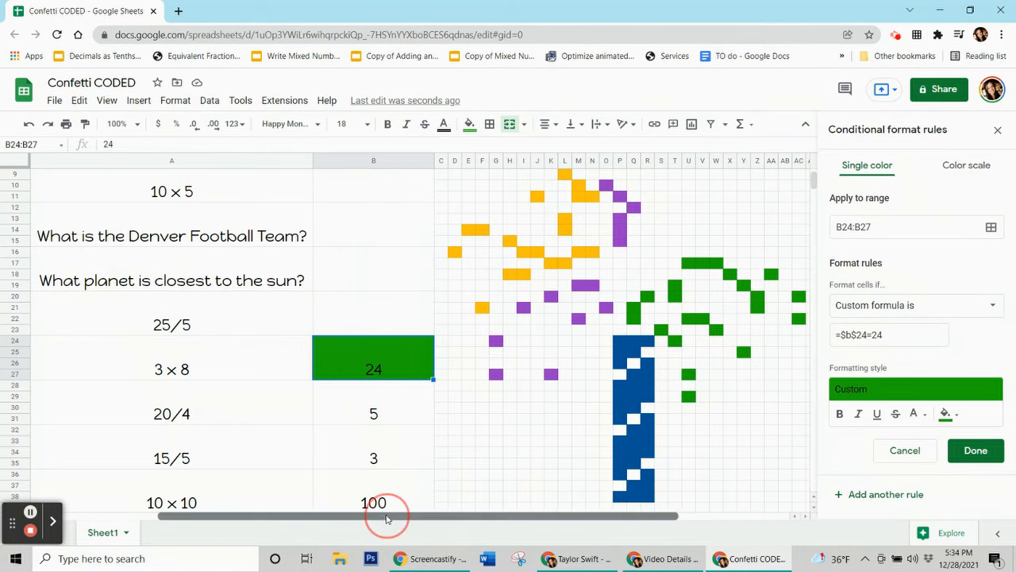
drag(387, 517, 475, 520)
key(Left)
key(Right)
key(Right)
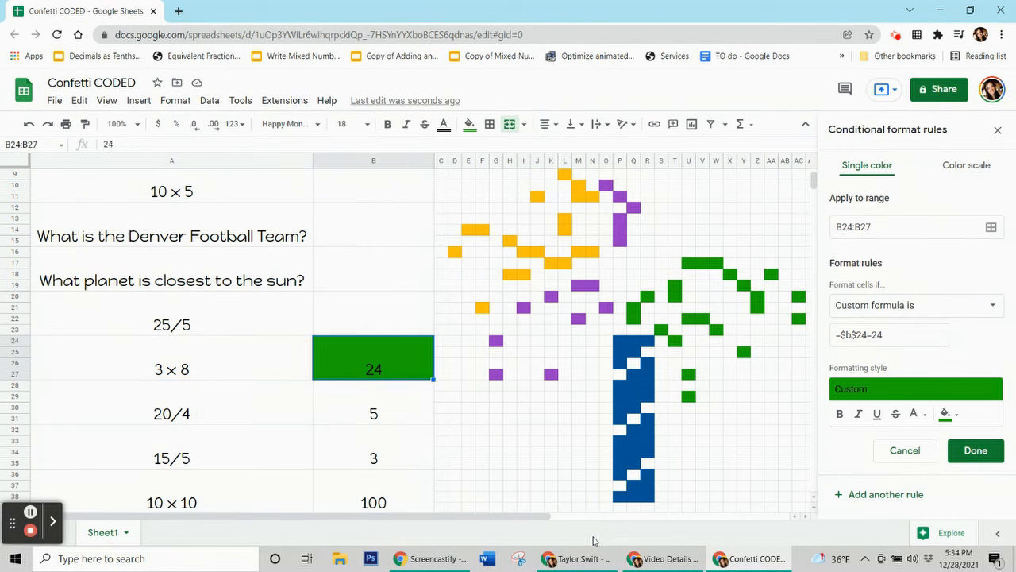
drag(382, 520, 586, 504)
click(991, 227)
drag(492, 249, 622, 154)
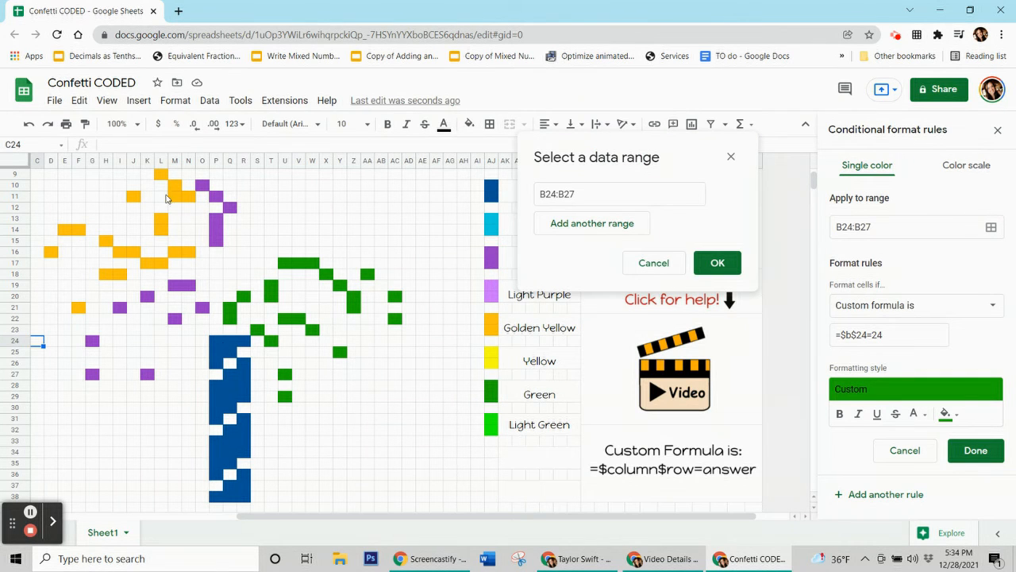
drag(229, 308, 229, 318)
ctrl+click(244, 297)
drag(272, 285, 312, 262)
ctrl+click(260, 332)
ctrl+click(271, 339)
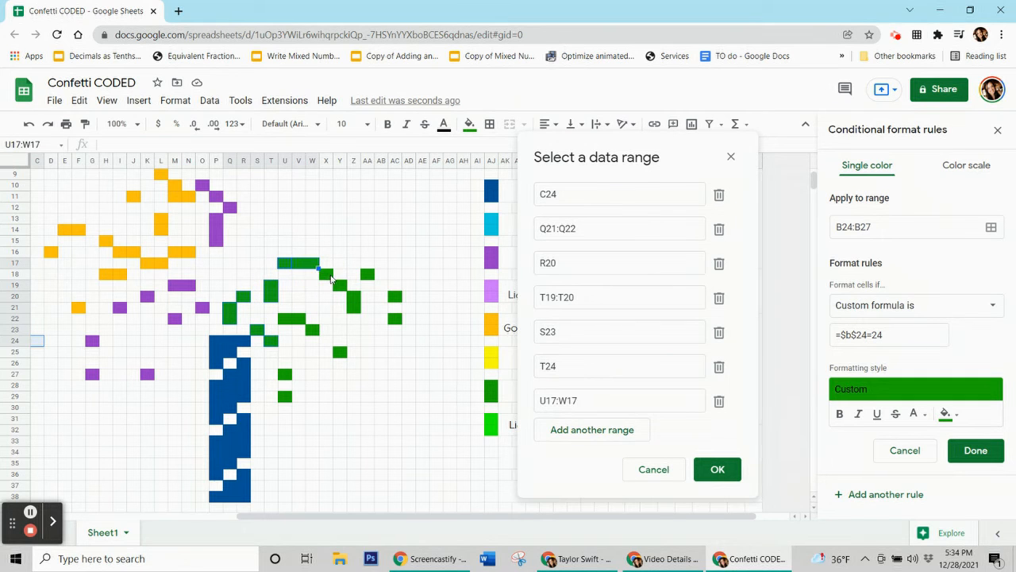
Add the remaining green leaf pixels, including AA18, AC20, AC22, U22:V22, W23, Y25, U27 and U29, and save the rule.
ctrl+click(326, 273)
ctrl+click(340, 284)
drag(353, 295, 354, 306)
ctrl+click(367, 275)
ctrl+click(395, 296)
ctrl+click(395, 318)
drag(285, 319, 299, 318)
ctrl+click(312, 330)
ctrl+click(340, 352)
ctrl+click(285, 374)
ctrl+click(284, 397)
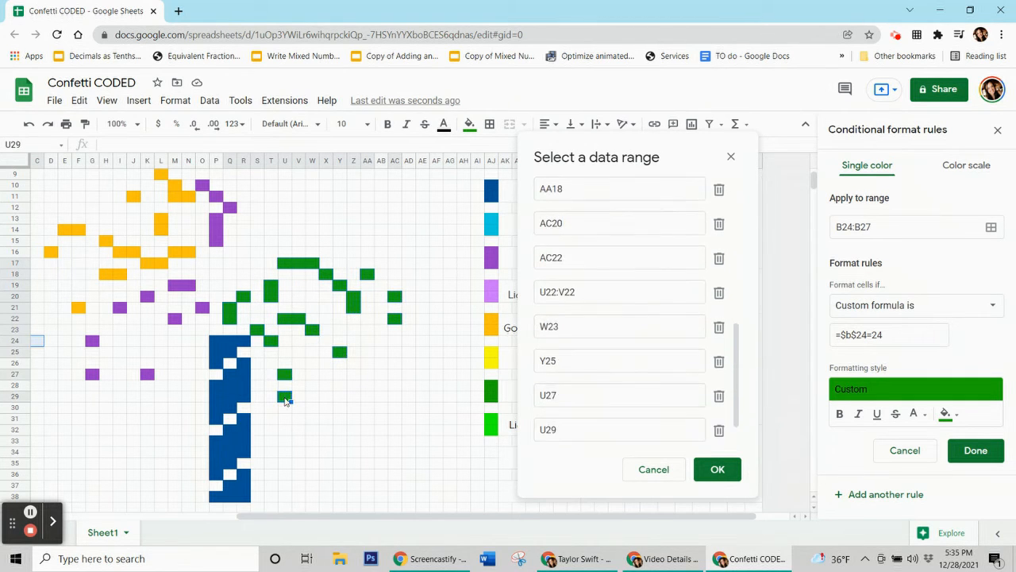
click(718, 469)
click(976, 451)
Zoom back to 75% and add B24:B27 to the green rule's range alongside the leaf pixels.
click(469, 124)
key(Escape)
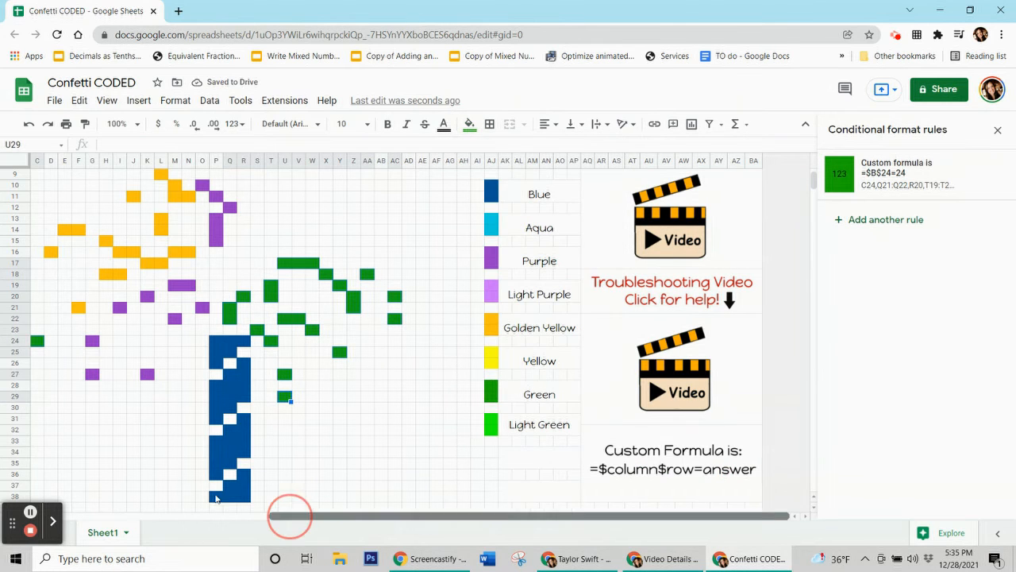
drag(290, 511, 53, 511)
click(139, 127)
click(118, 168)
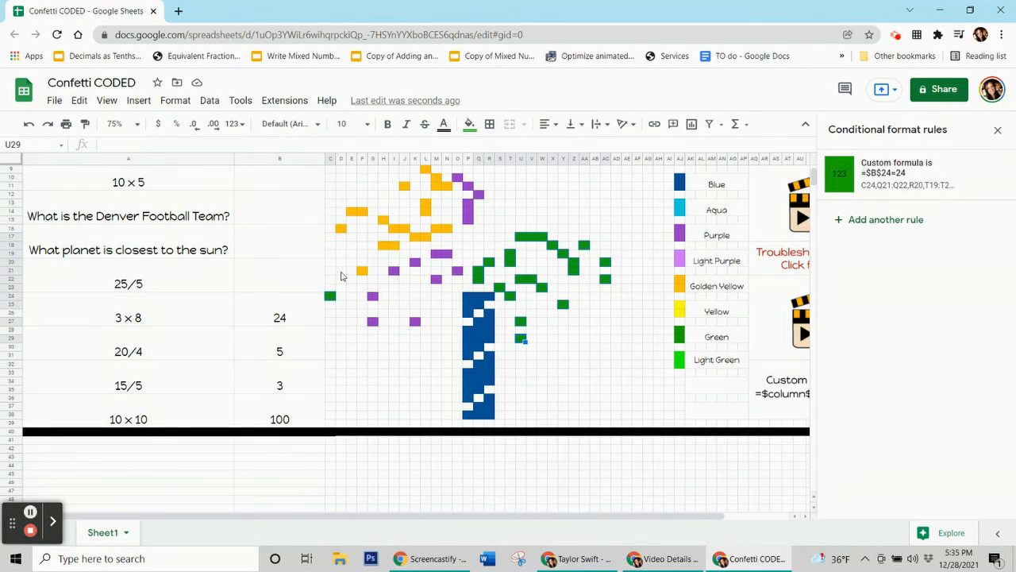
click(895, 170)
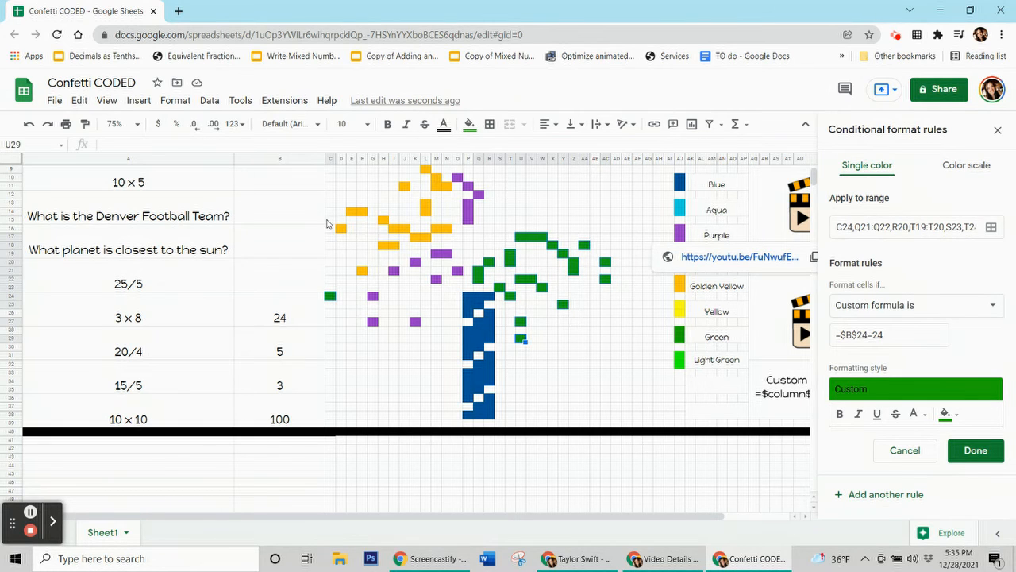
click(992, 228)
click(286, 317)
click(588, 462)
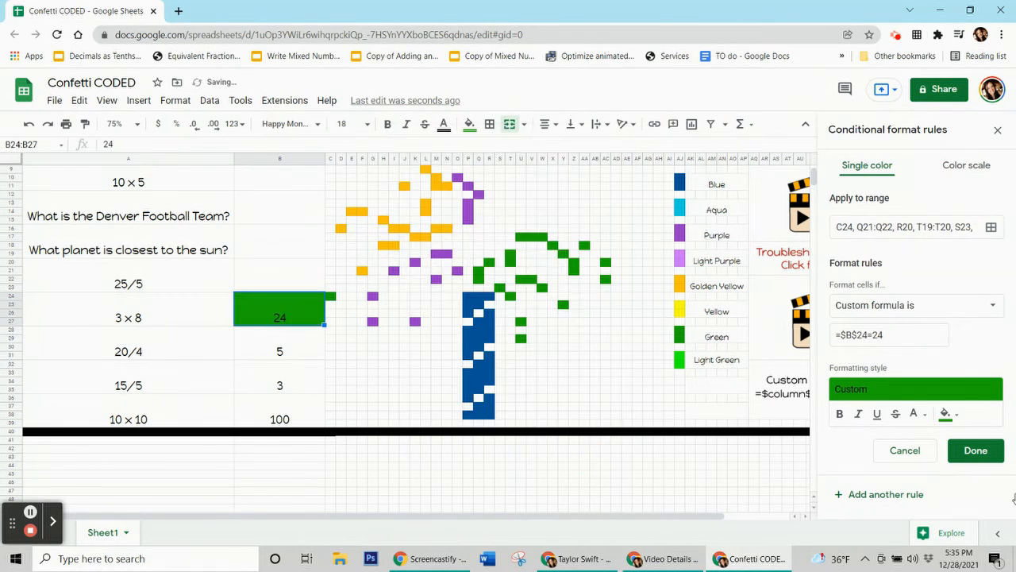
click(976, 450)
Reset the manual fill on B24:B27, then test the green rule by entering 24 in B24 and clearing it.
click(470, 124)
click(531, 376)
click(331, 339)
click(283, 321)
key(Delete)
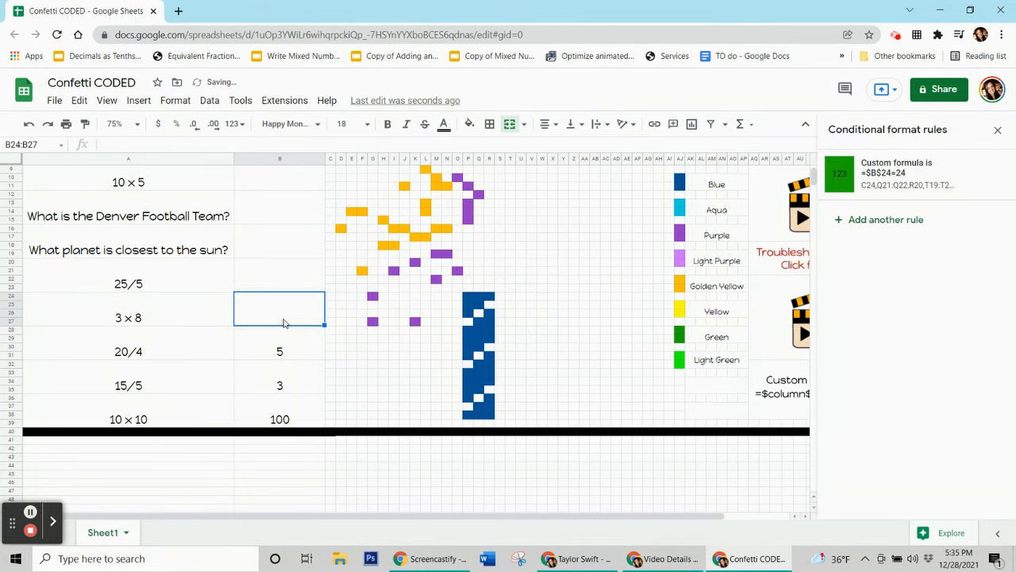
text(24)
key(Return)
click(284, 320)
key(Delete)
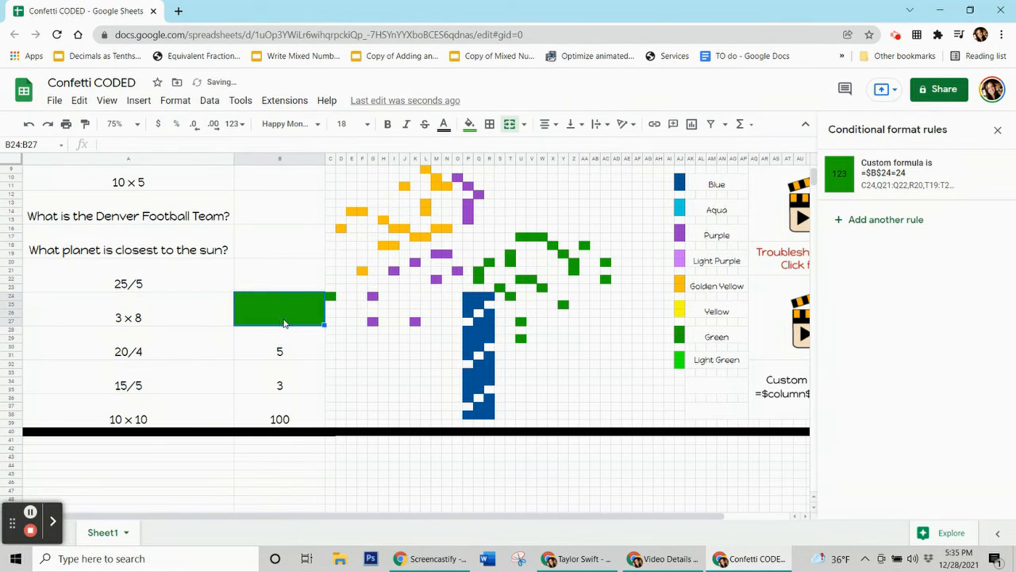
key(Down)
Add a golden yellow rule for B28:B31 with the custom formula =$b$28=5.
scroll(482, 305, up, 2)
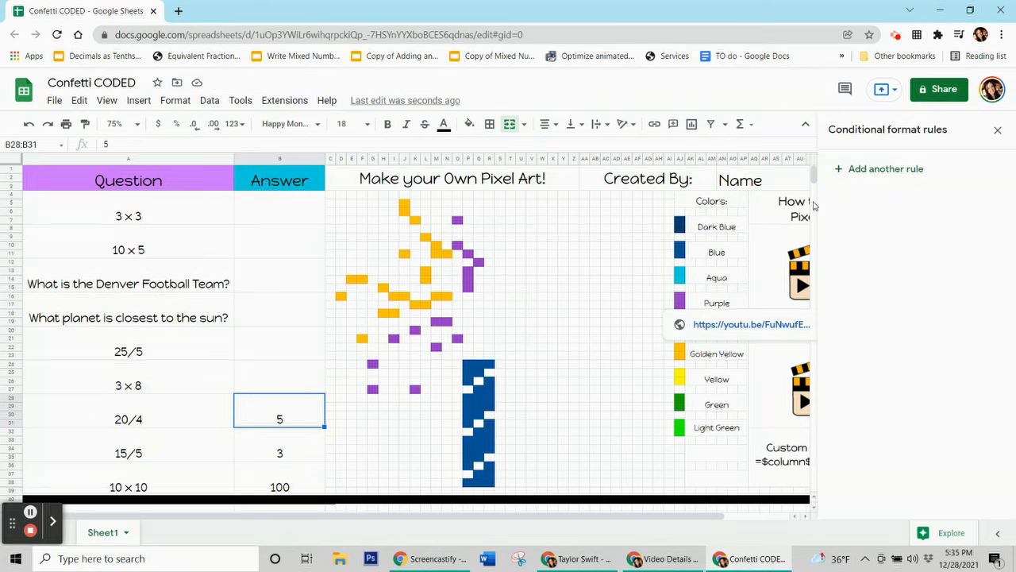
click(892, 168)
click(919, 380)
click(814, 189)
click(887, 310)
click(995, 356)
click(962, 336)
click(918, 380)
click(786, 144)
click(948, 381)
click(846, 189)
click(903, 309)
scroll(879, 461, down, 3)
click(884, 521)
click(872, 337)
text(=$b4)
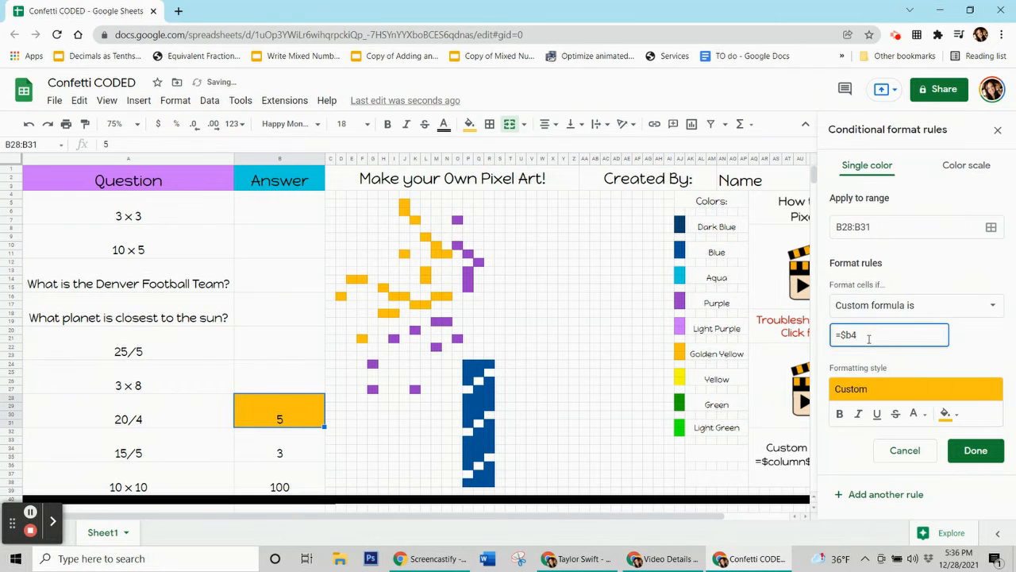
key(BackSpace)
text($28=5)
Extend the golden yellow rule's range to all golden yellow pixels of the confetti and save it.
click(991, 227)
drag(455, 240, 617, 108)
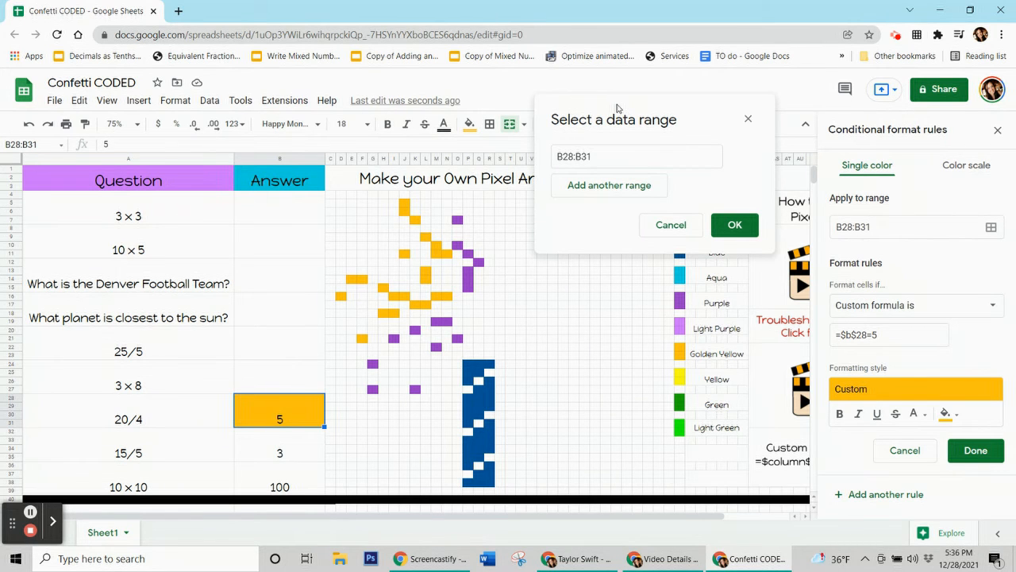
drag(617, 108, 117, 83)
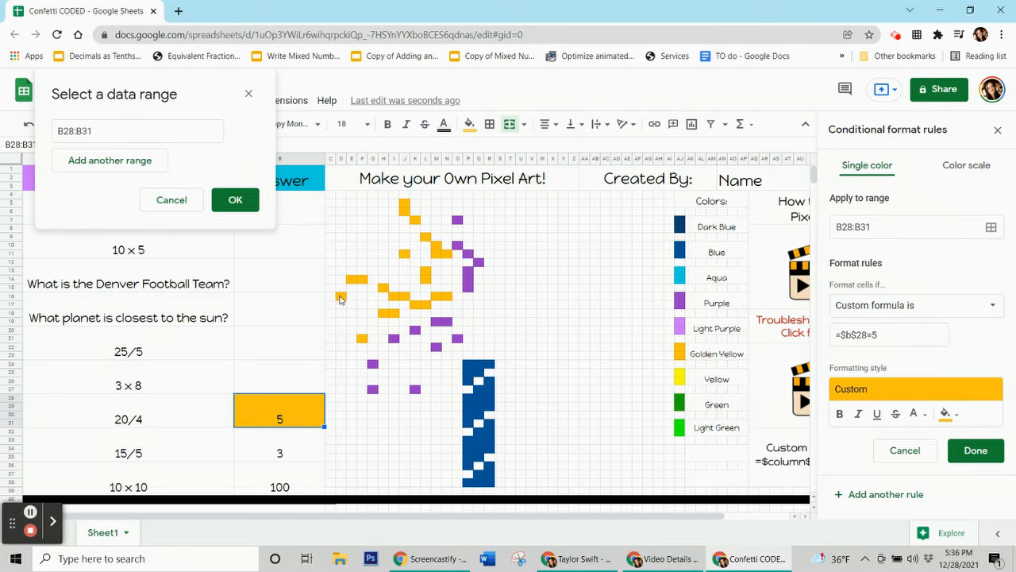
ctrl+click(340, 295)
drag(351, 279, 362, 279)
ctrl+click(361, 339)
ctrl+click(383, 288)
drag(382, 313, 426, 279)
ctrl+click(404, 253)
drag(404, 203, 405, 212)
ctrl+click(415, 220)
ctrl+click(426, 228)
drag(436, 246, 436, 254)
ctrl+click(446, 253)
click(235, 406)
click(976, 451)
Reset the manual fill on the selected pixels and clear the answer in B28.
click(469, 125)
click(520, 377)
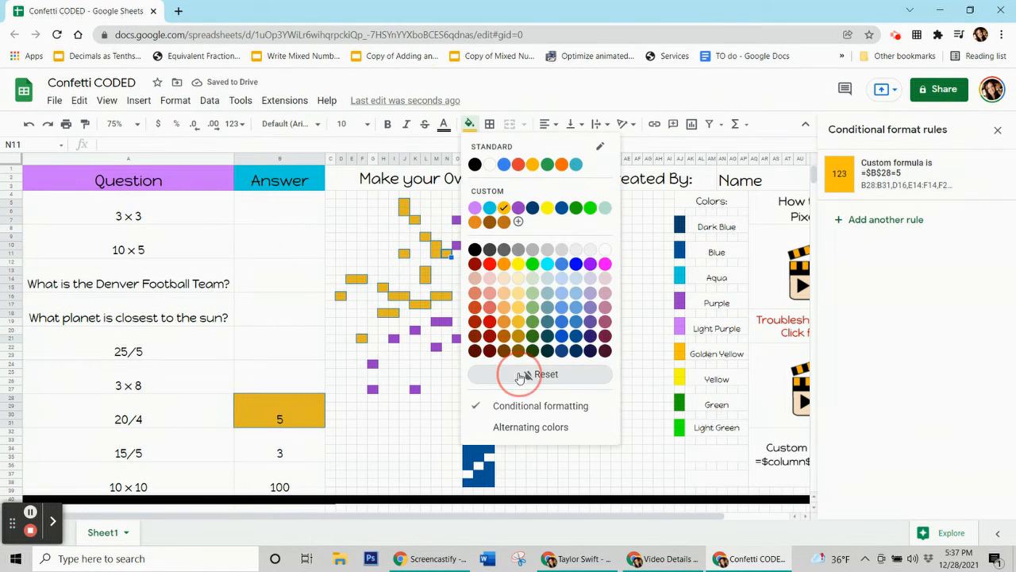
click(289, 418)
key(Delete)
Add a purple rule for B32:B35 with the custom formula =$b$32=3.
click(286, 459)
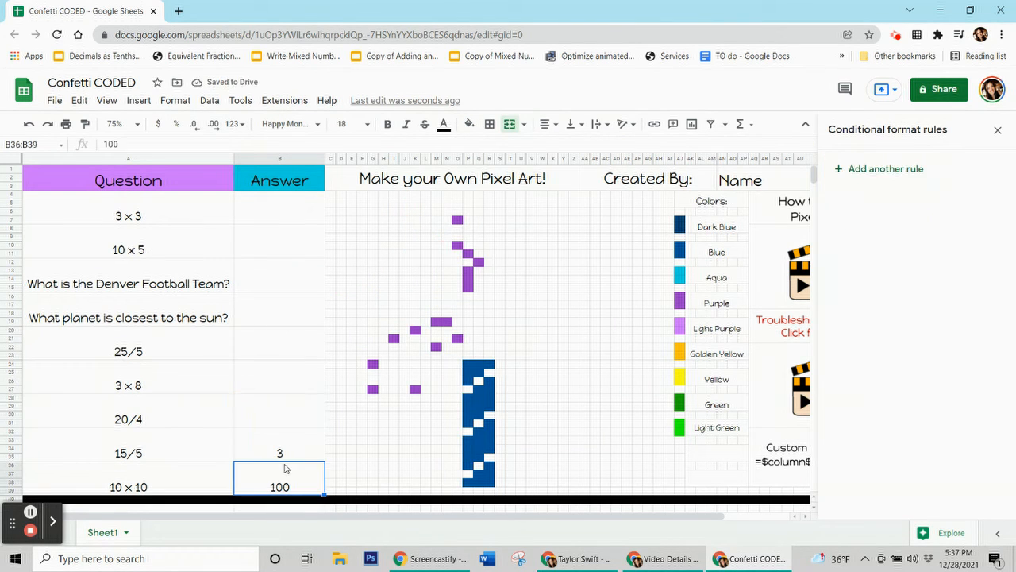
click(880, 168)
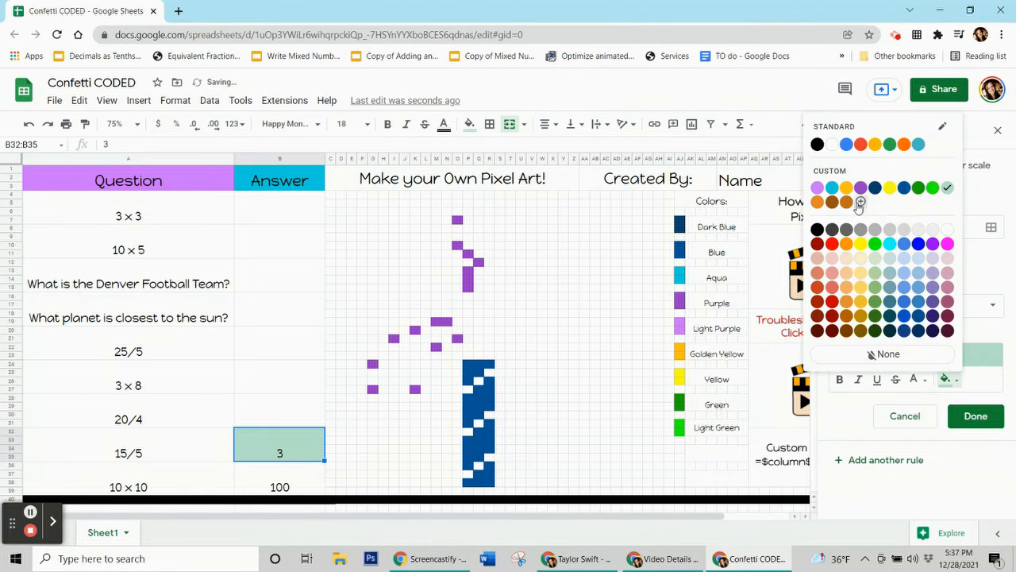
click(858, 301)
scroll(874, 397, down, 5)
click(885, 520)
text(=$b$)
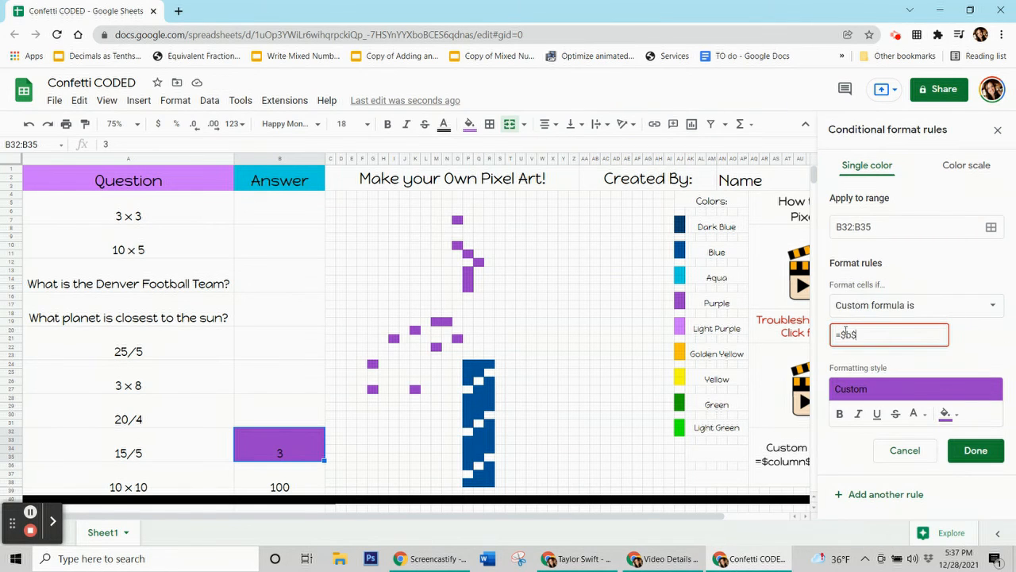
text(32=3)
Extend the purple rule's range to all purple confetti pixels and save it.
click(991, 227)
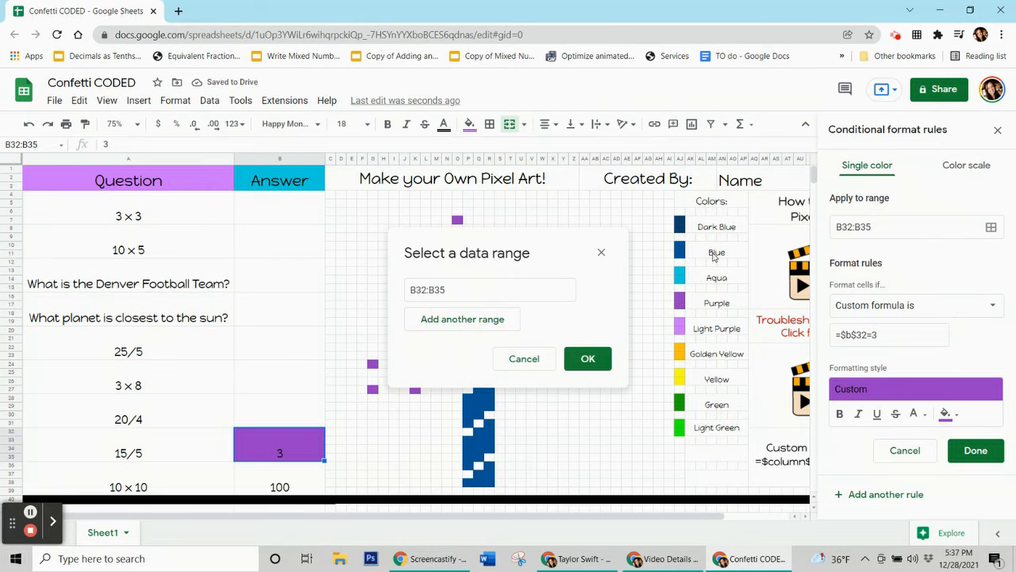
ctrl+click(373, 364)
ctrl+click(372, 389)
ctrl+click(415, 389)
ctrl+click(394, 338)
ctrl+click(414, 330)
ctrl+click(436, 346)
ctrl+click(458, 339)
drag(436, 321, 446, 320)
drag(468, 270, 470, 290)
ctrl+click(479, 262)
ctrl+click(468, 253)
ctrl+click(457, 246)
ctrl+click(458, 220)
click(200, 462)
click(976, 451)
Reset the manual fill on the purple pixels and clear the answer in B32.
click(469, 123)
click(522, 374)
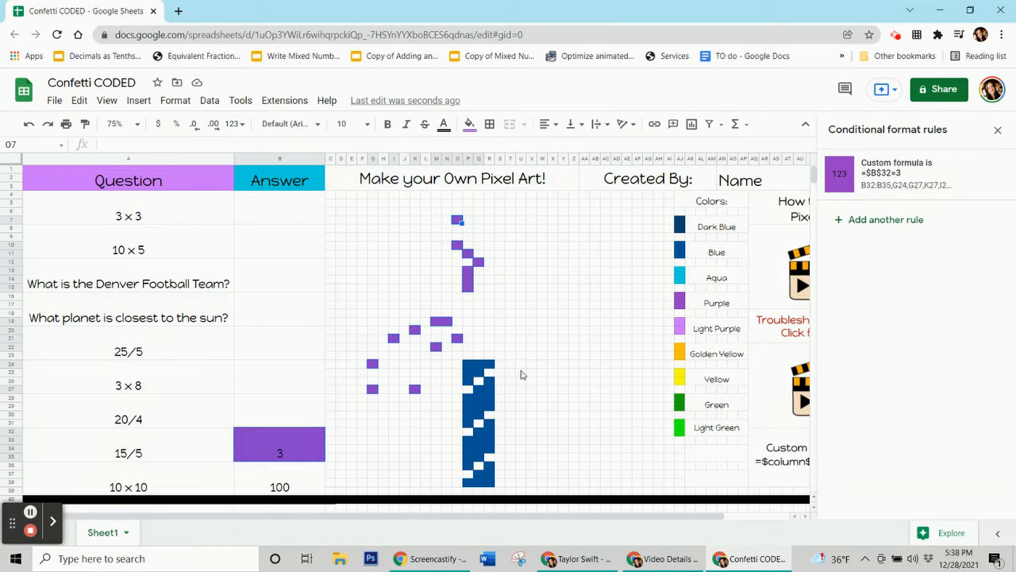
click(304, 447)
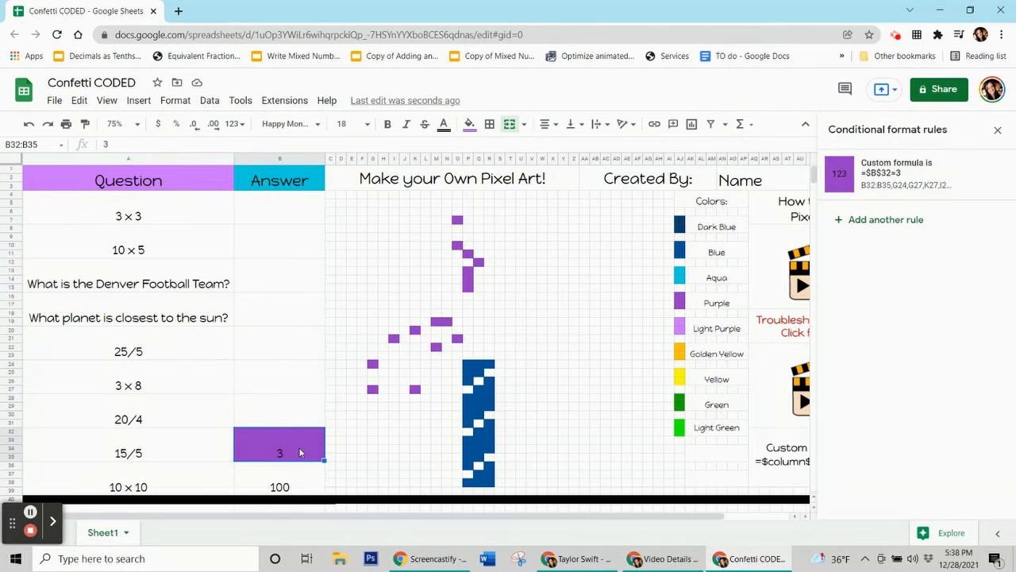
key(Delete)
Add a dark blue rule for B36:B39 with the custom formula =$b$36=100.
click(287, 482)
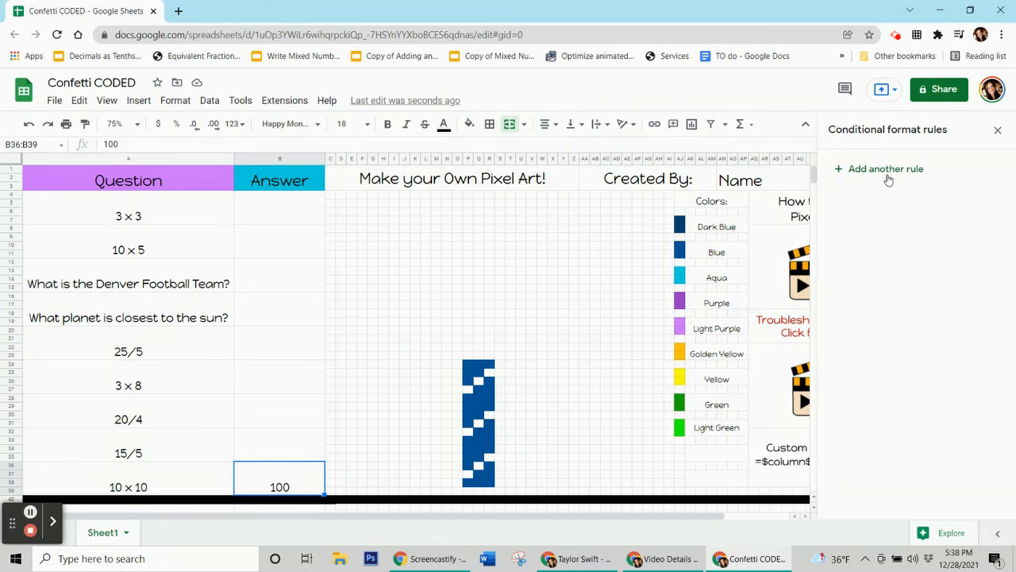
click(862, 170)
click(948, 380)
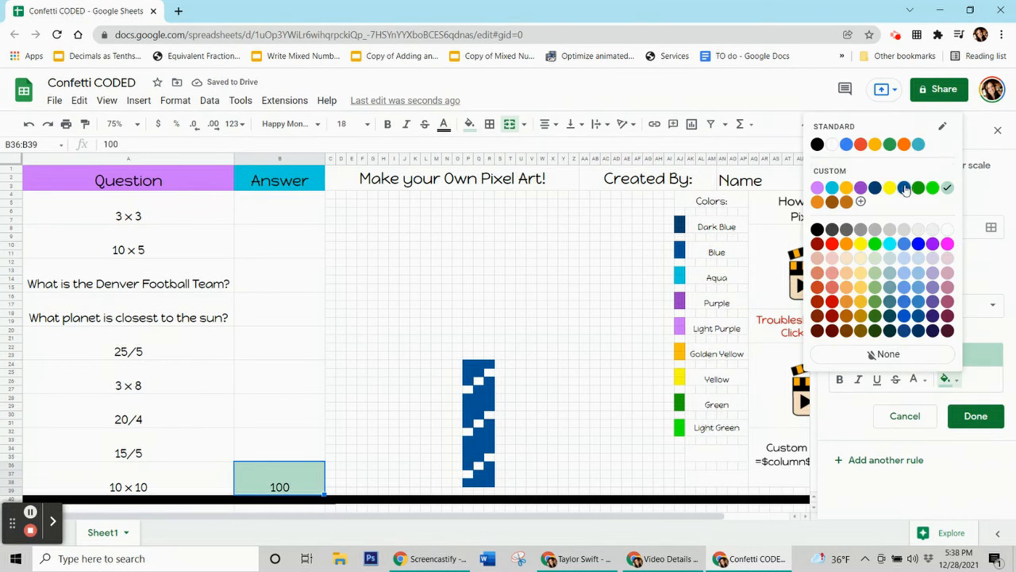
click(918, 318)
click(899, 308)
click(866, 519)
click(887, 335)
text(=$)
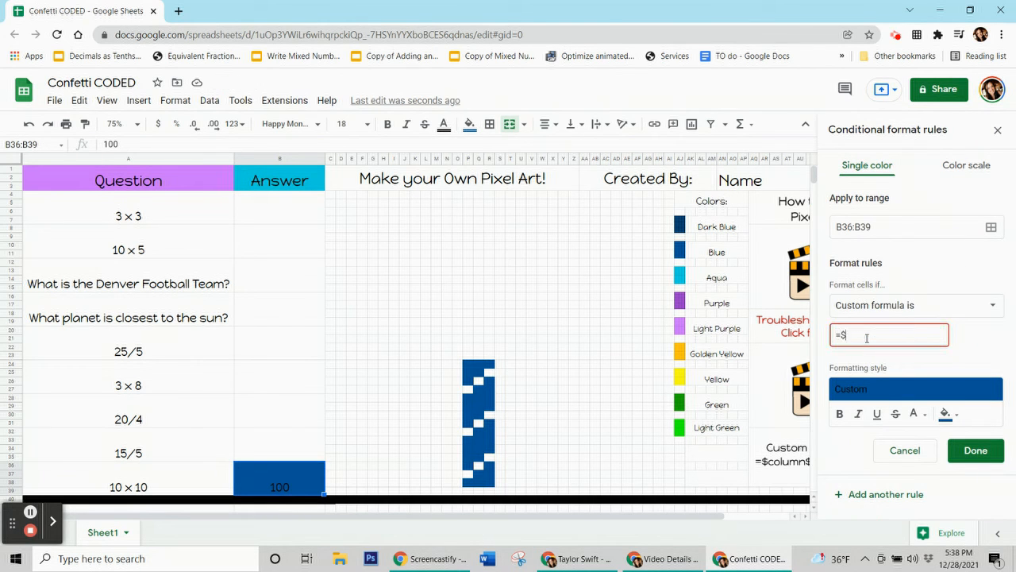
text(b$36=100)
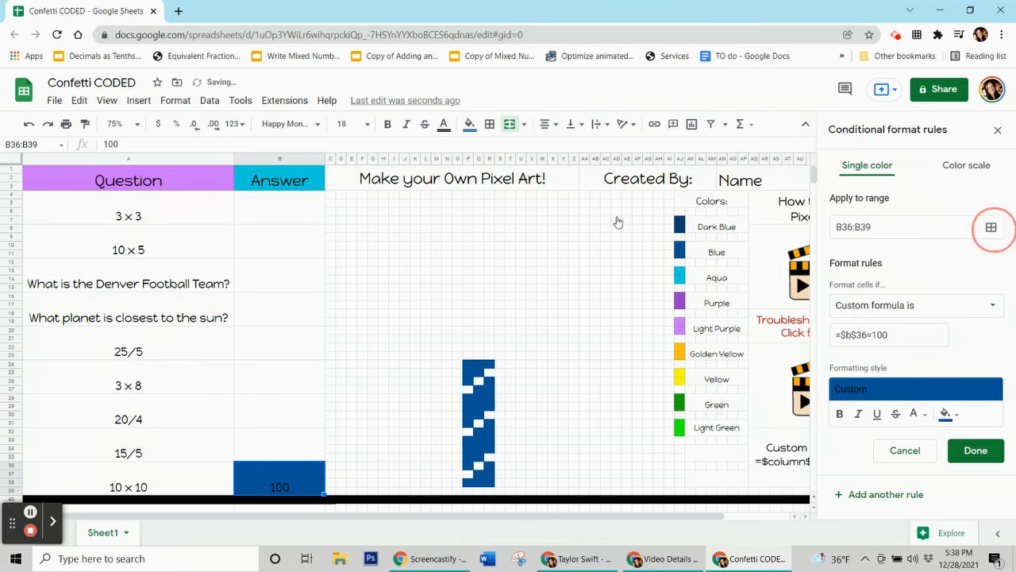
Extend the dark blue rule's range to the remaining trunk pixels in columns P to R and save it.
click(991, 227)
drag(469, 361, 480, 483)
ctrl+click(489, 362)
ctrl+click(489, 379)
ctrl+click(469, 422)
ctrl+click(488, 422)
ctrl+click(478, 457)
ctrl+click(468, 441)
ctrl+click(480, 474)
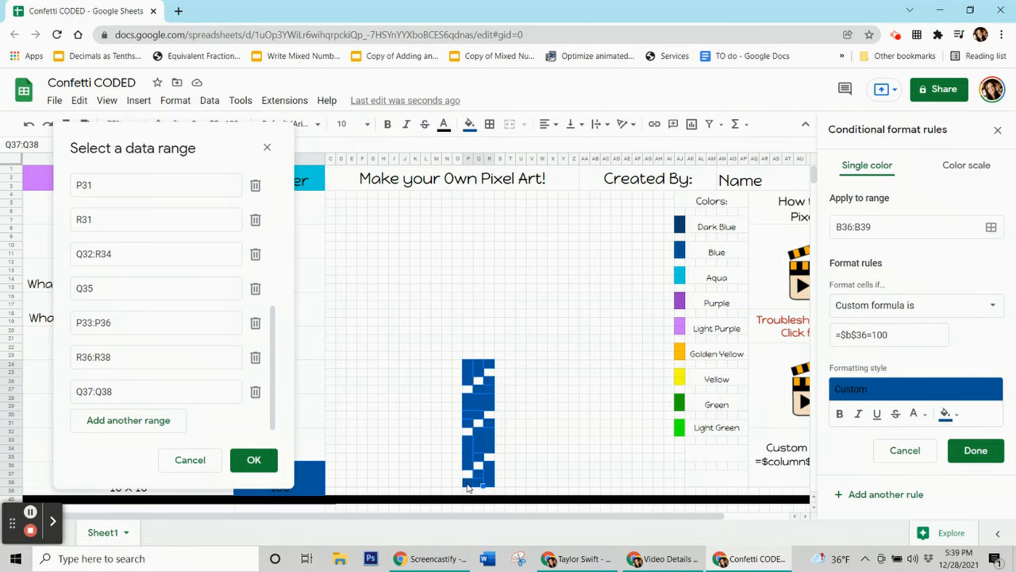
ctrl+click(468, 486)
click(253, 459)
click(976, 450)
Reset the manual fill on the trunk pixels and clear the answer in B36.
click(470, 124)
click(532, 379)
click(291, 466)
key(Delete)
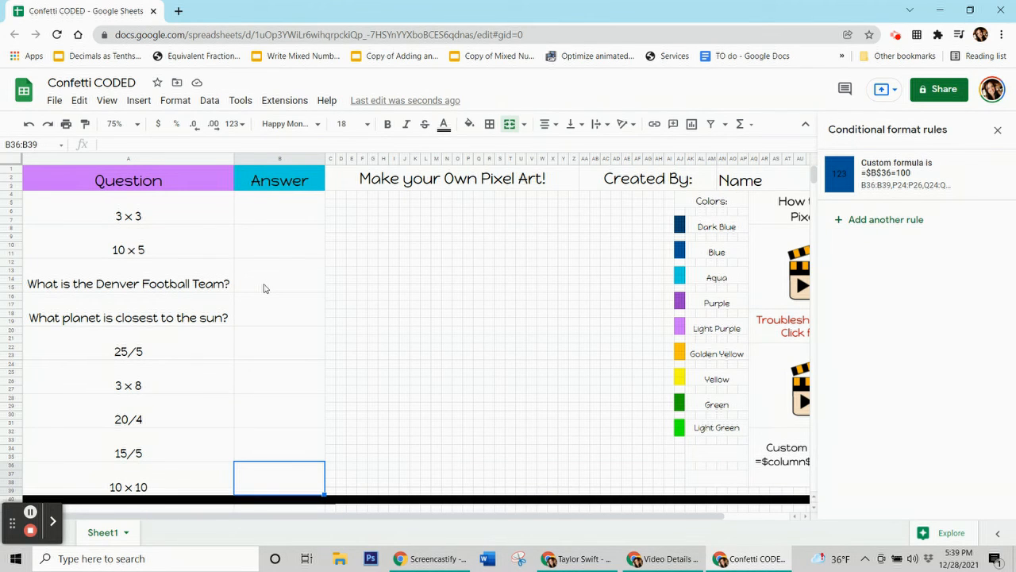
Review the conditional format rule attached to each answer cell, then close the rules sidebar.
click(266, 210)
click(266, 243)
click(272, 284)
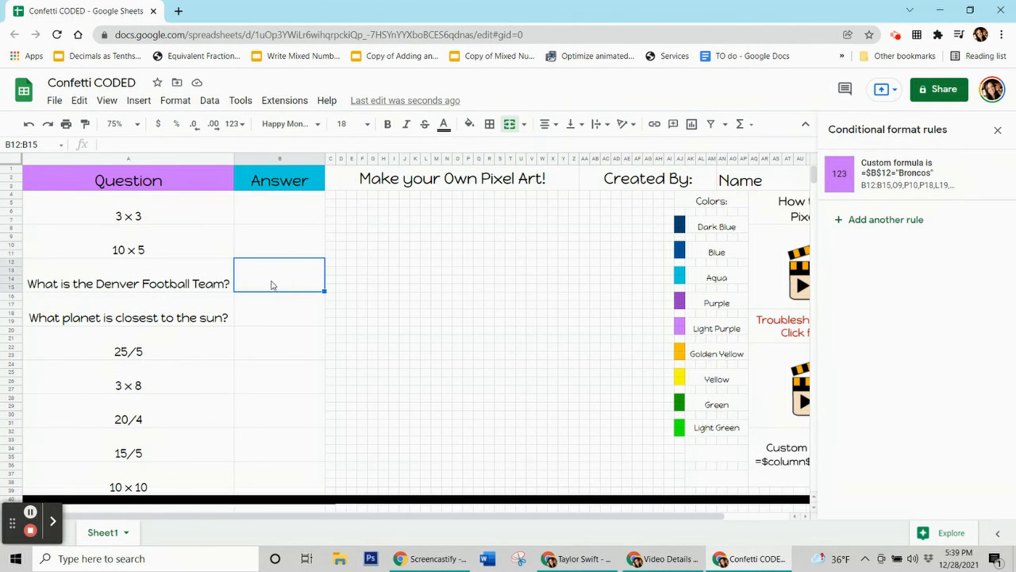
click(268, 314)
click(272, 354)
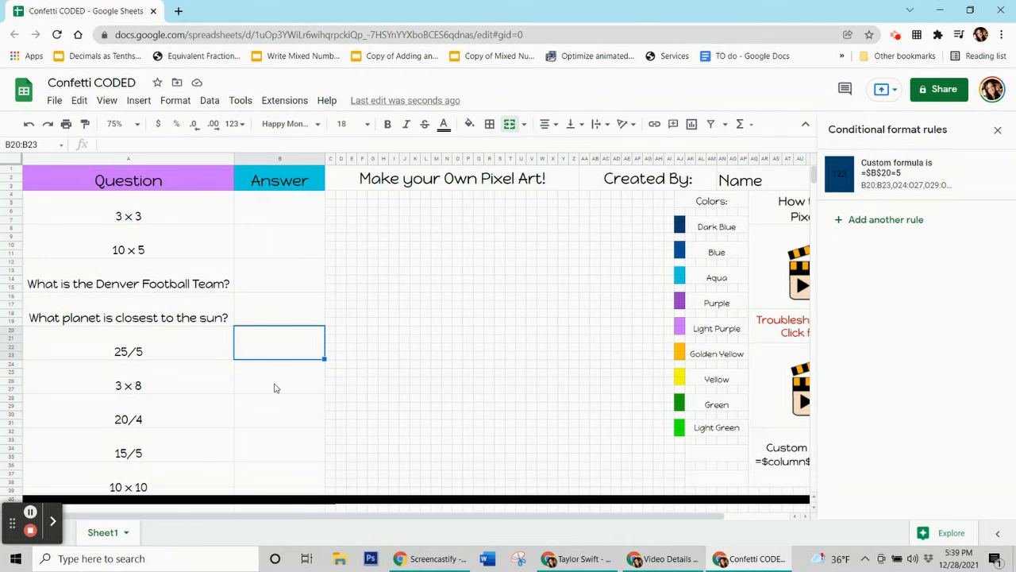
click(277, 429)
click(279, 445)
click(277, 476)
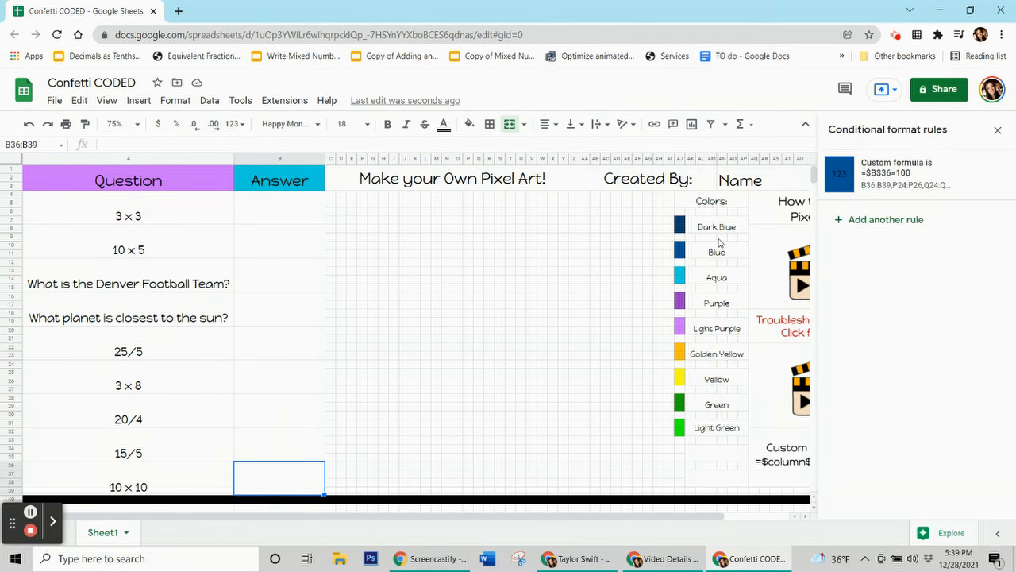
click(998, 129)
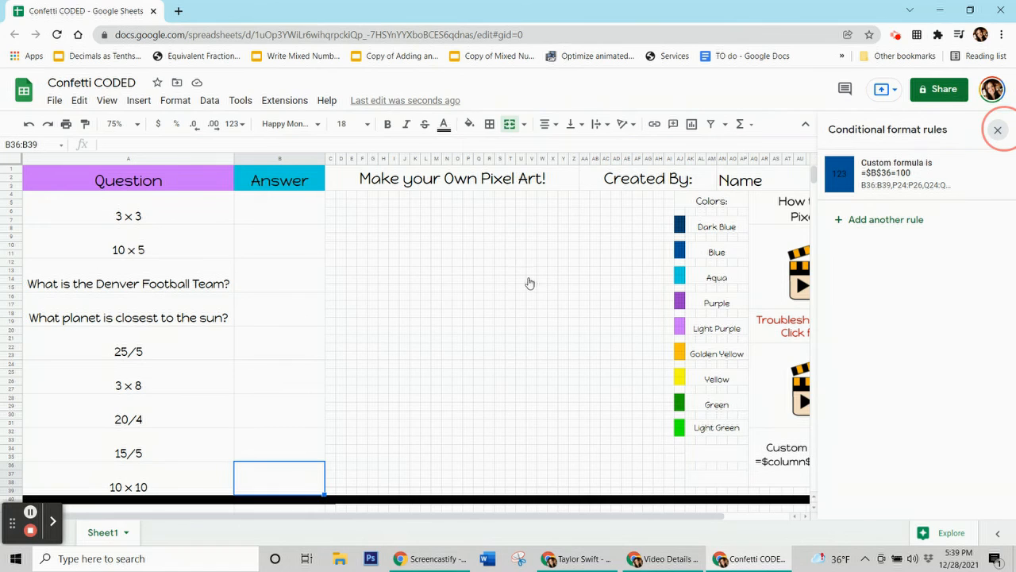
Enter 9 as the answer in B8.
click(254, 218)
text(9)
key(Return)
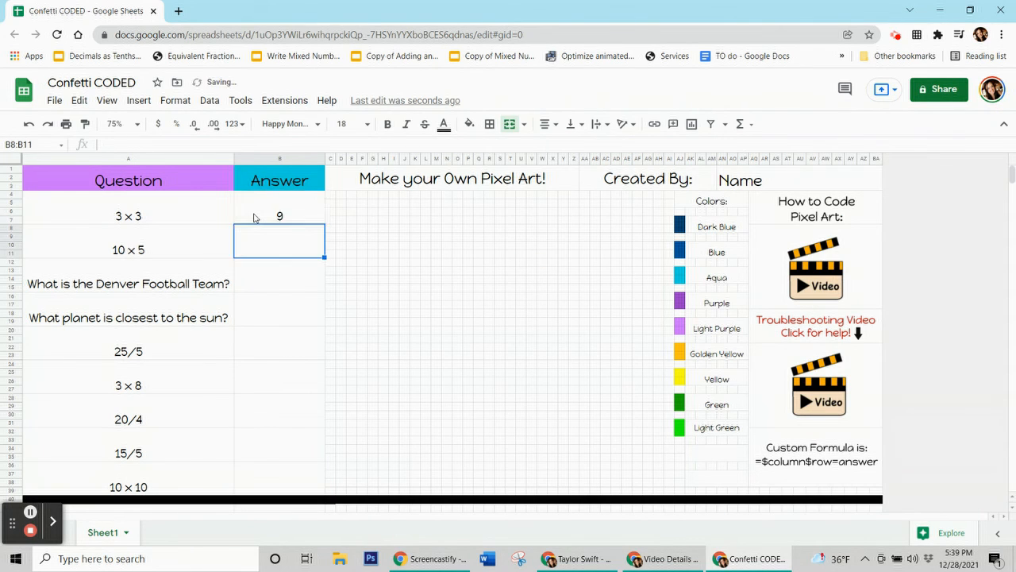
Enter the answers 50, Broncos and Mercury for the next three questions.
text(50)
key(Return)
text(Broncos)
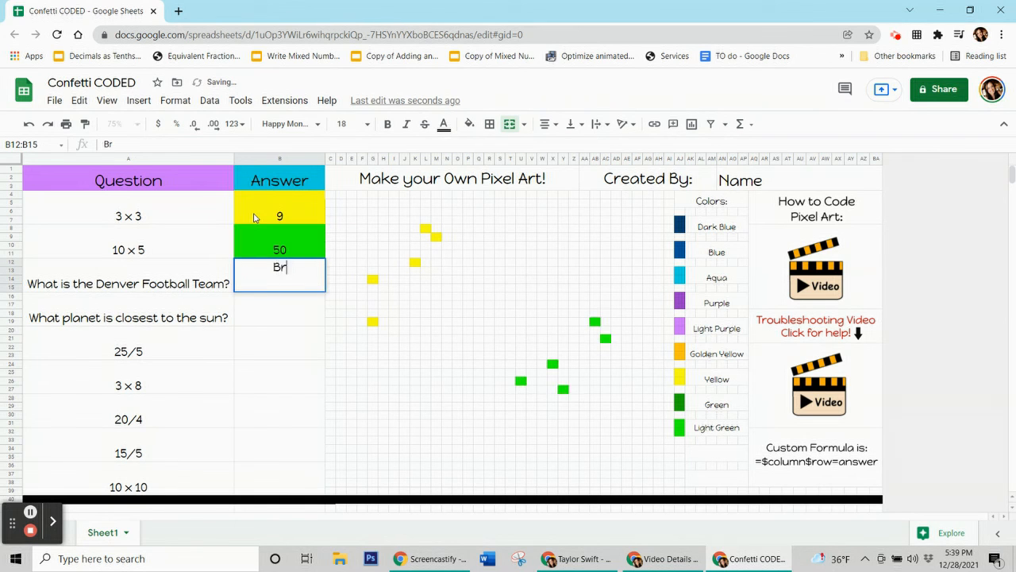
key(Return)
text(Mercury)
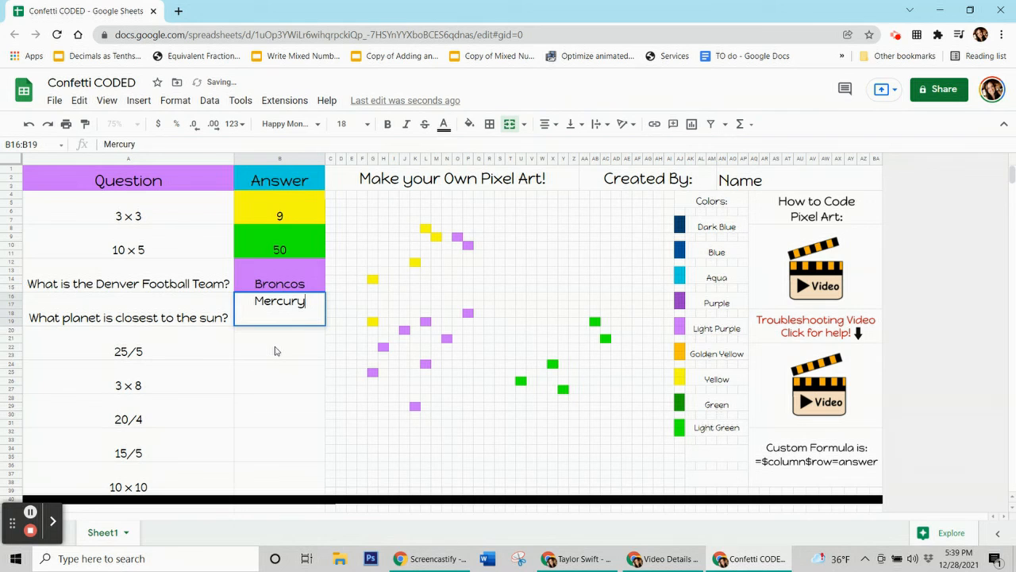
key(Return)
Enter the remaining answers 5, 24, 5, 3 and 100 to complete the pixel art.
text(5)
key(Return)
text(24)
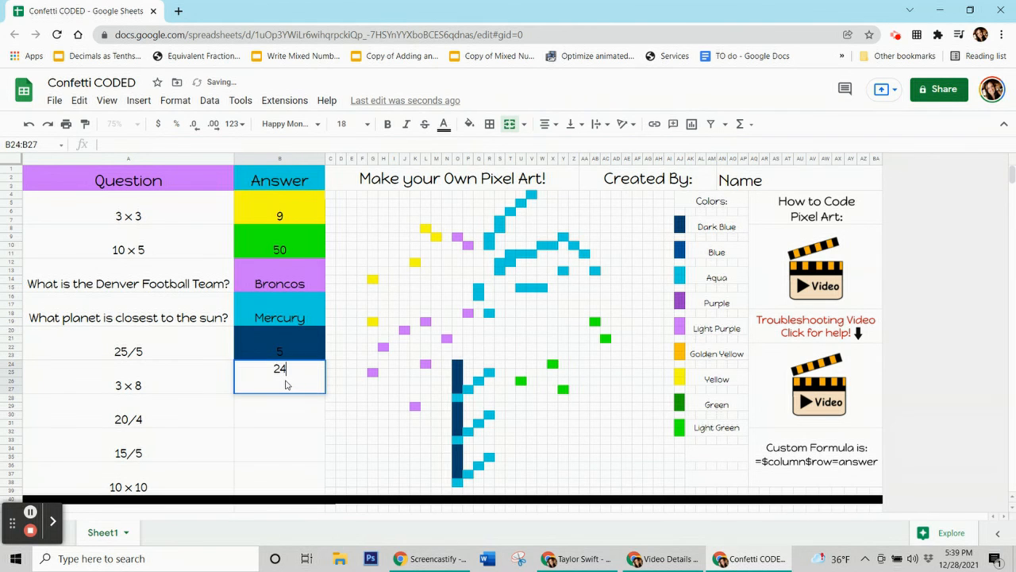
key(Return)
text(5)
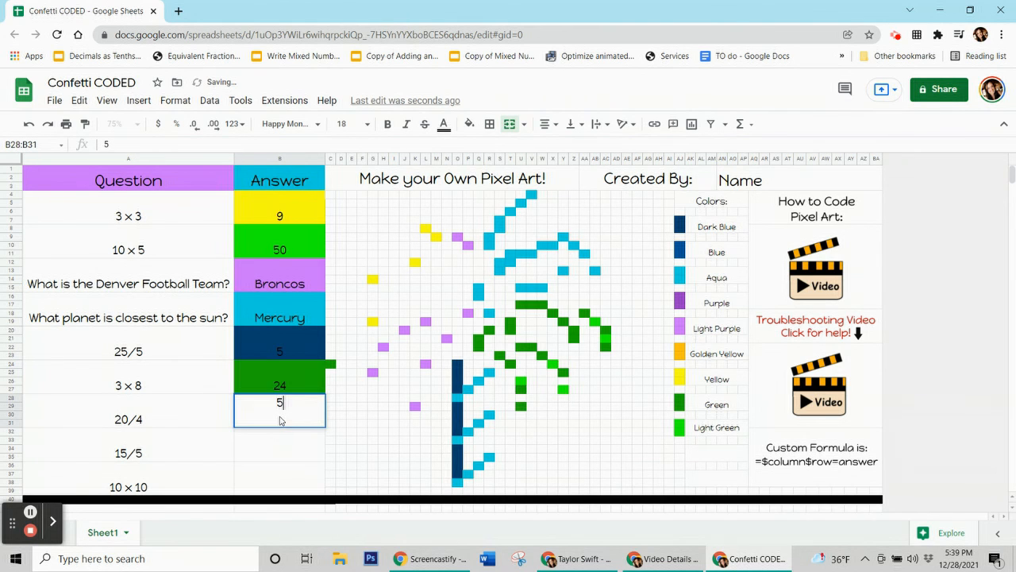
key(Return)
text(3)
key(Return)
text(100)
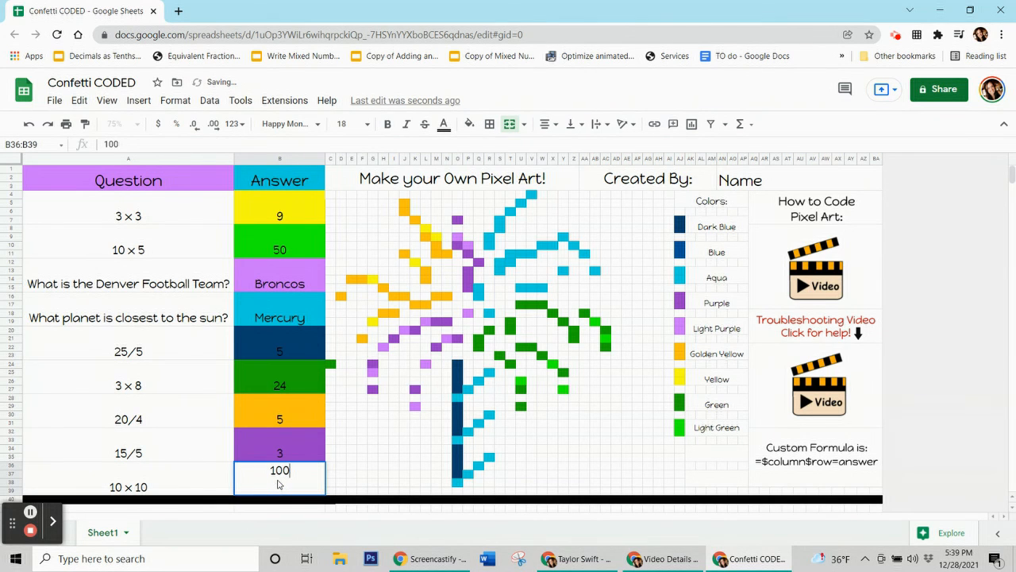
key(Tab)
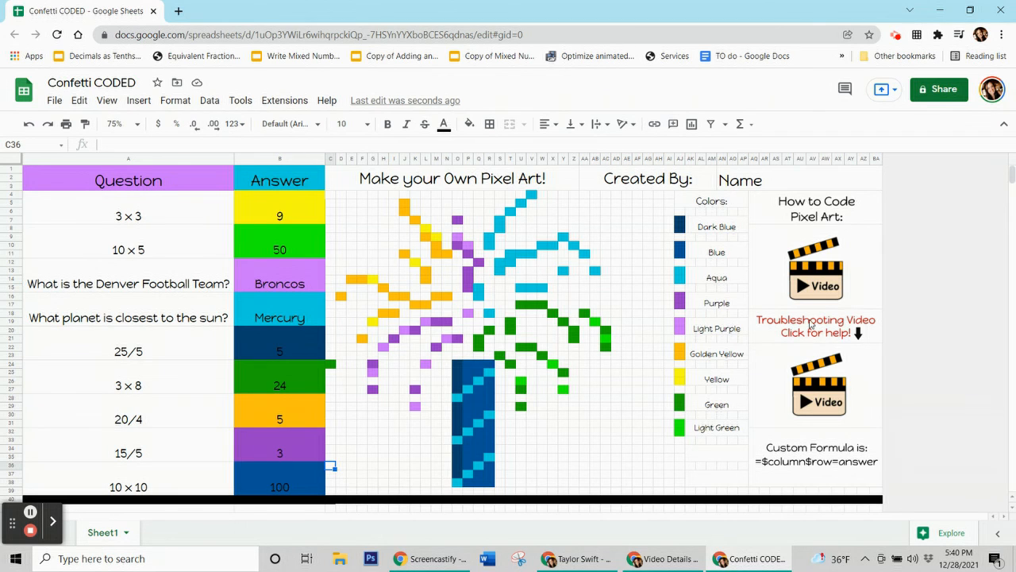
Select the troubleshooting video image to show its linked video.
click(794, 387)
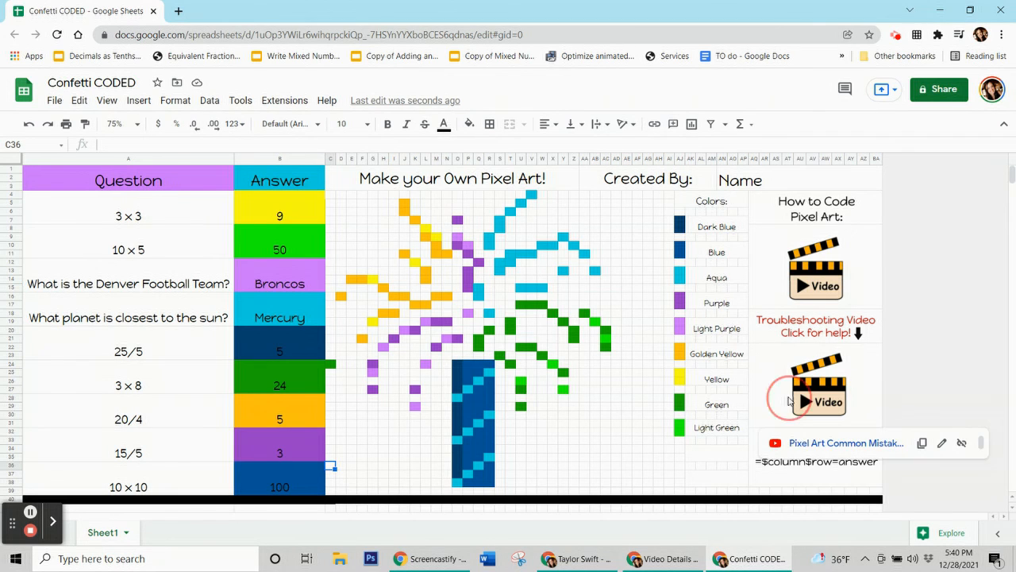